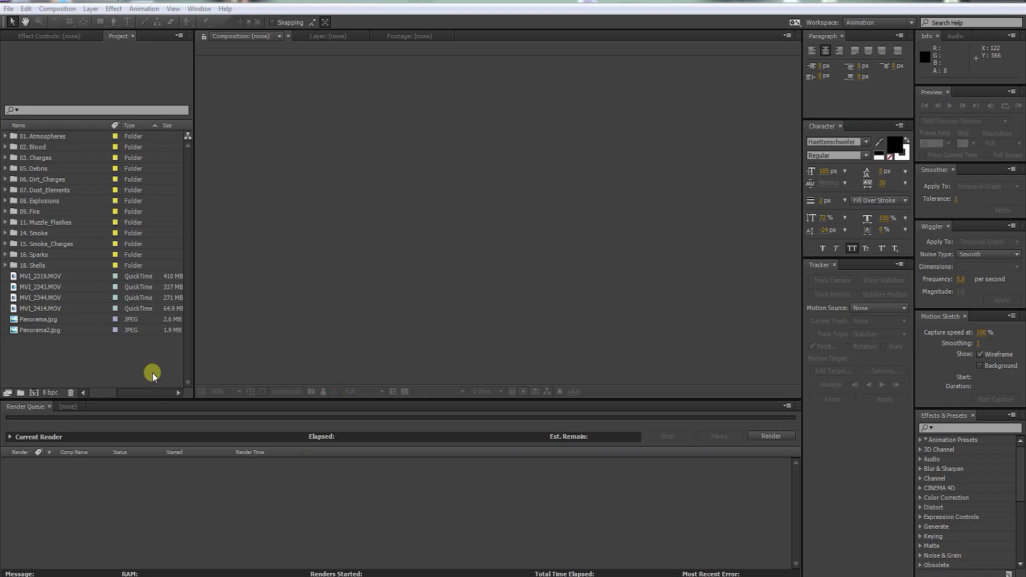
# Create a new 1920 x 1080 composition with a frame rate of 25 frames per second
pyautogui.click(34, 394)
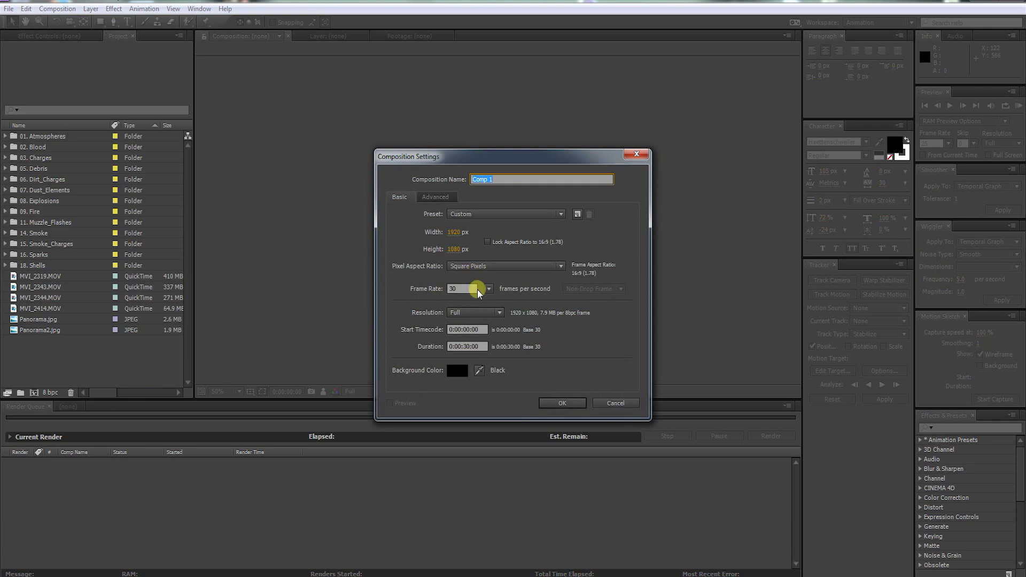
pyautogui.click(488, 289)
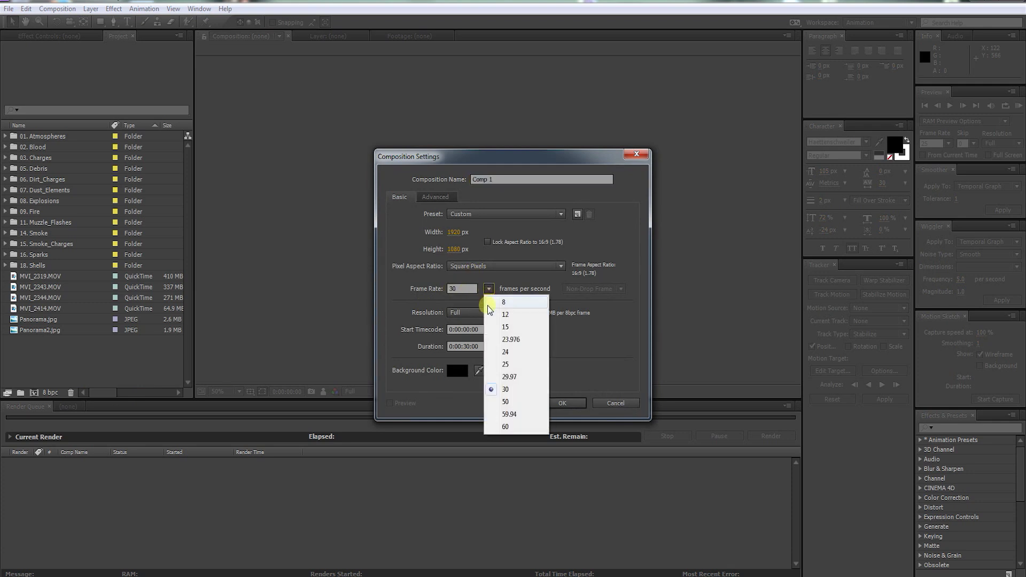
pyautogui.click(504, 364)
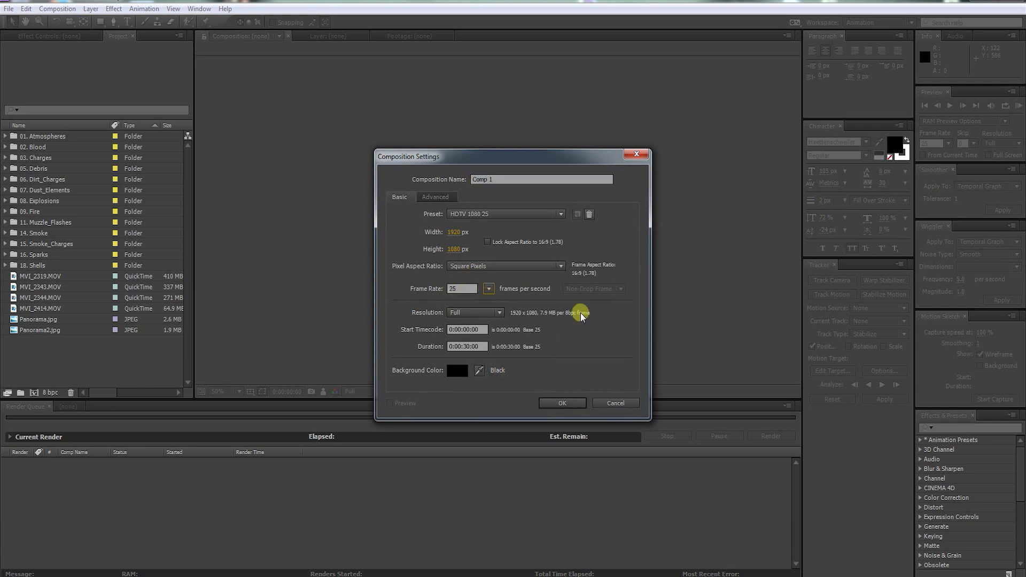
pyautogui.click(573, 402)
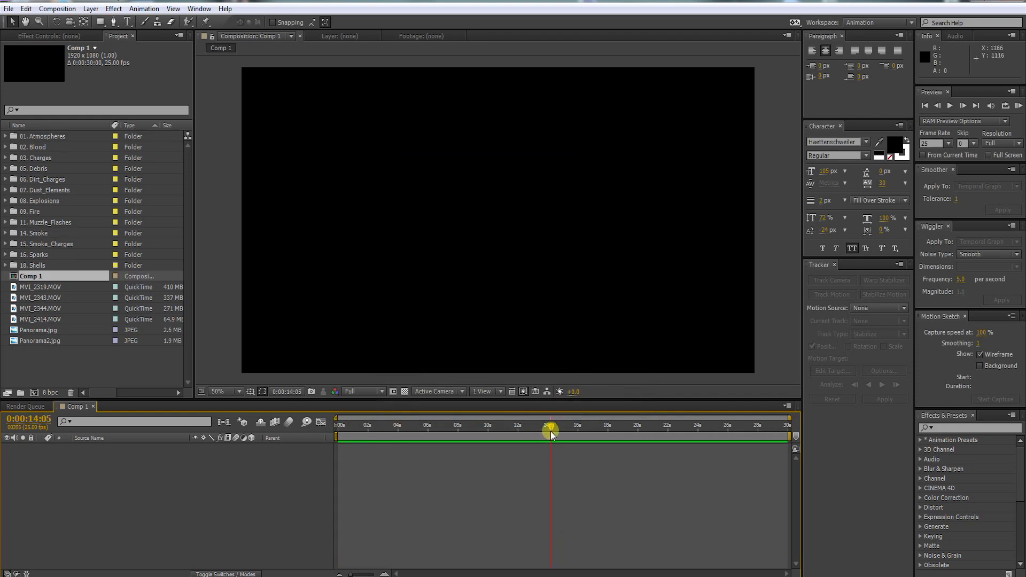
# End the work area at 0:00:12:01 and trim the composition to that work area
pyautogui.moveTo(518, 434)
pyautogui.mouseDown()
pyautogui.moveTo(489, 433)
pyautogui.moveTo(519, 434)
pyautogui.mouseUp()
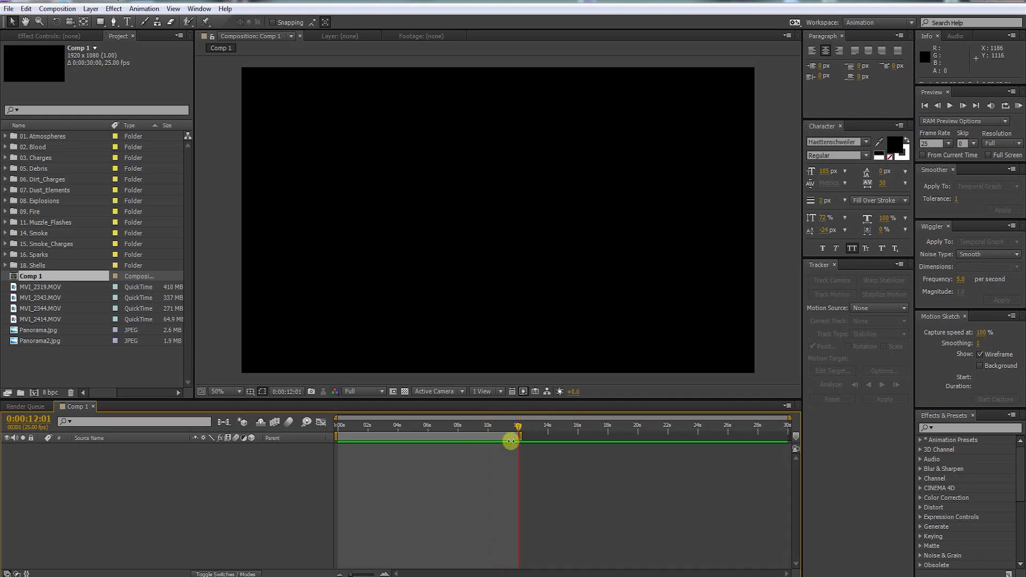
pyautogui.rightClick(510, 436)
pyautogui.click(559, 470)
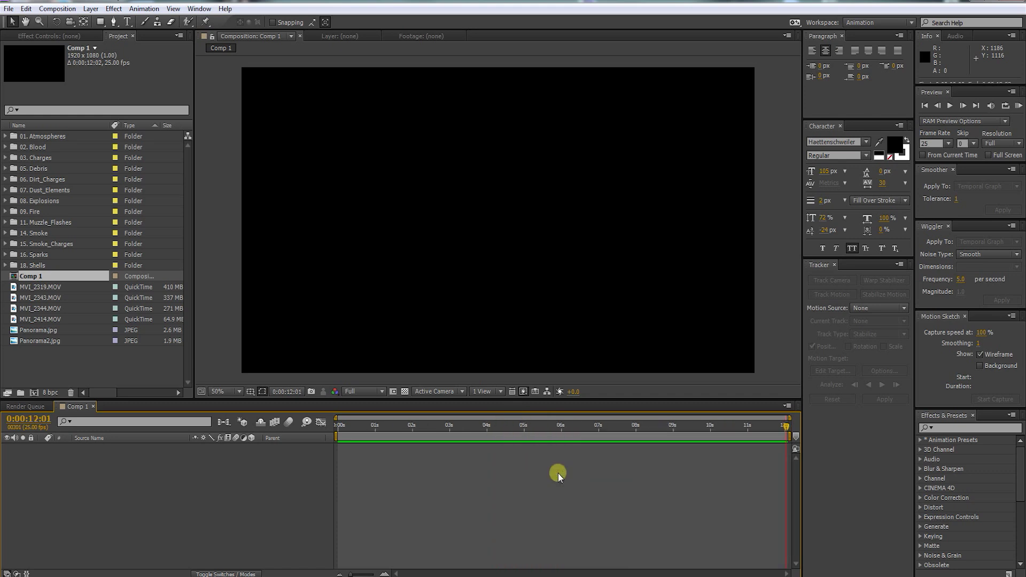
# Add MVI_2319.MOV to the composition and slide the clip in time to reach the soldier's aiming section
pyautogui.click(11, 290)
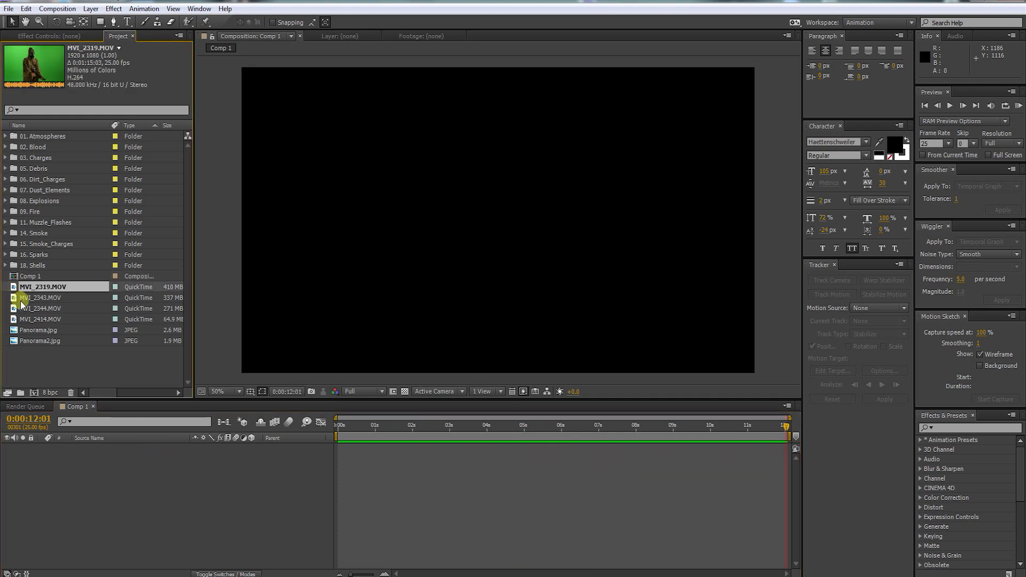
pyautogui.moveTo(12, 290); pyautogui.dragTo(73, 488)
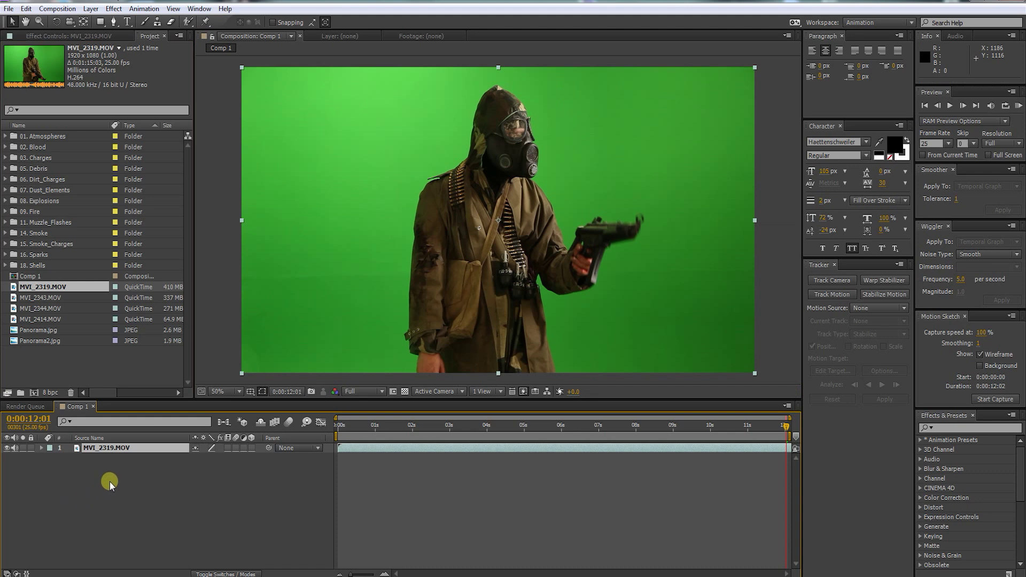
pyautogui.moveTo(440, 452); pyautogui.dragTo(505, 448)
# Split the MVI_2319.MOV layer at 0:00:04:17 and delete the part before the split
pyautogui.click(512, 426)
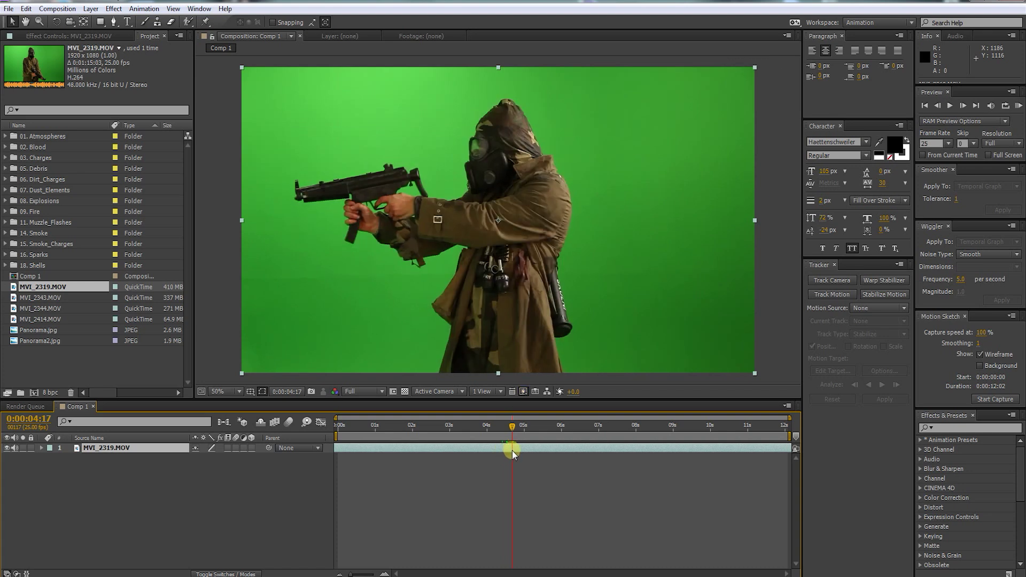
pyautogui.hotkey('ctrl', 'shift', 'd')
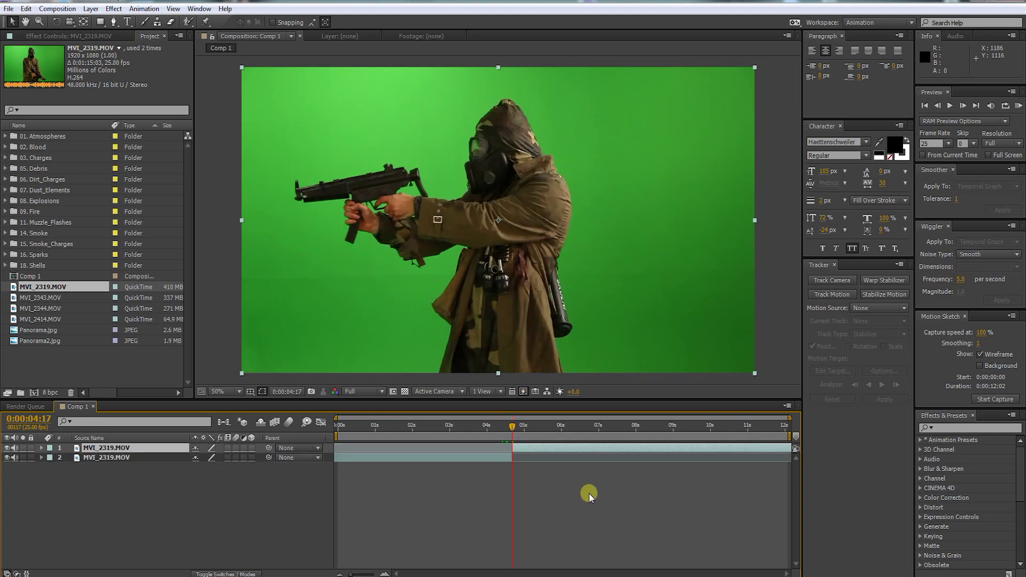
pyautogui.click(493, 458)
pyautogui.press('Delete')
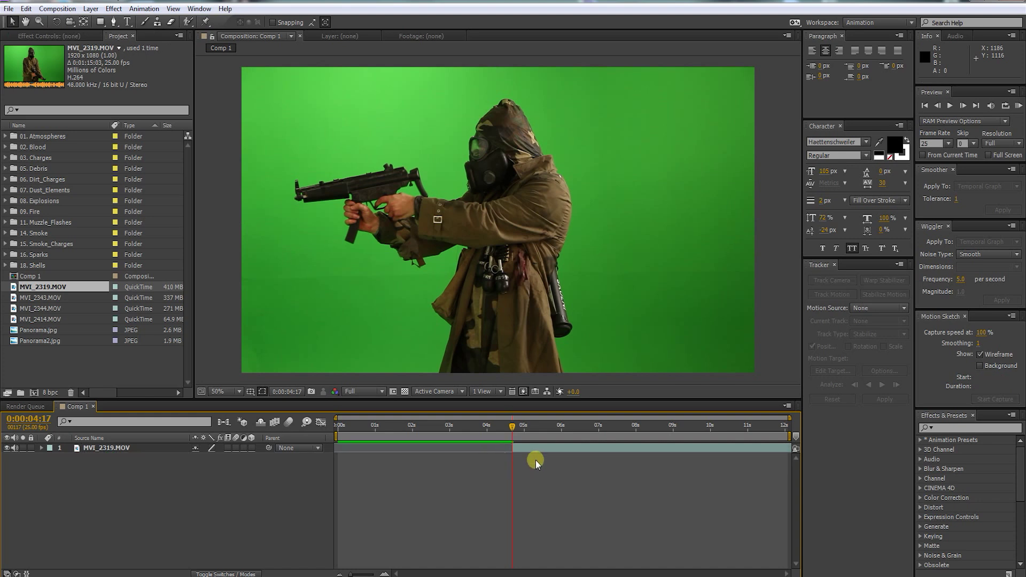
# Freeze the MVI_2319.MOV clip on the aiming frame and make the frozen layer span the whole composition
pyautogui.rightClick(533, 450)
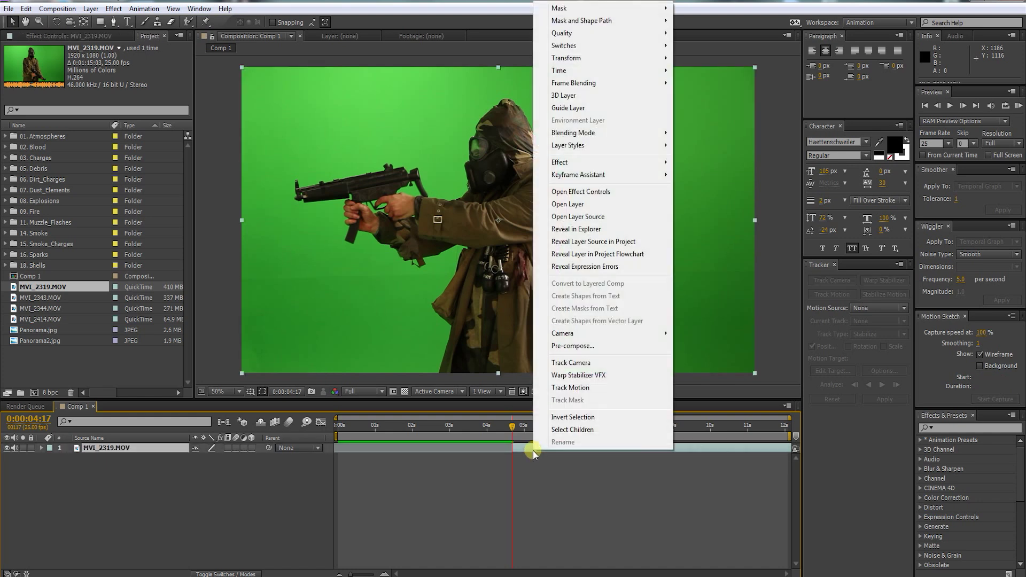
pyautogui.moveTo(592, 70)
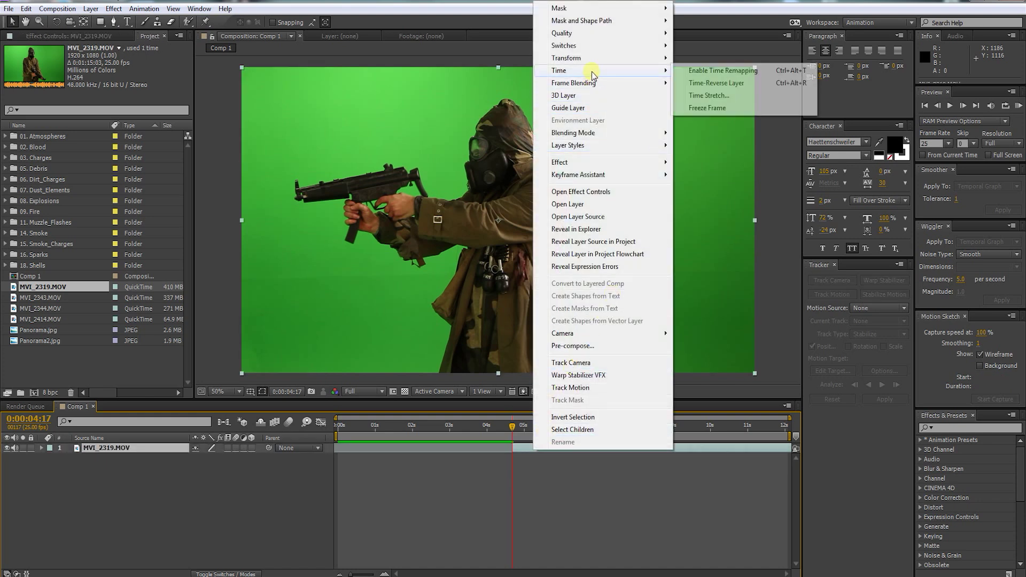
pyautogui.click(713, 109)
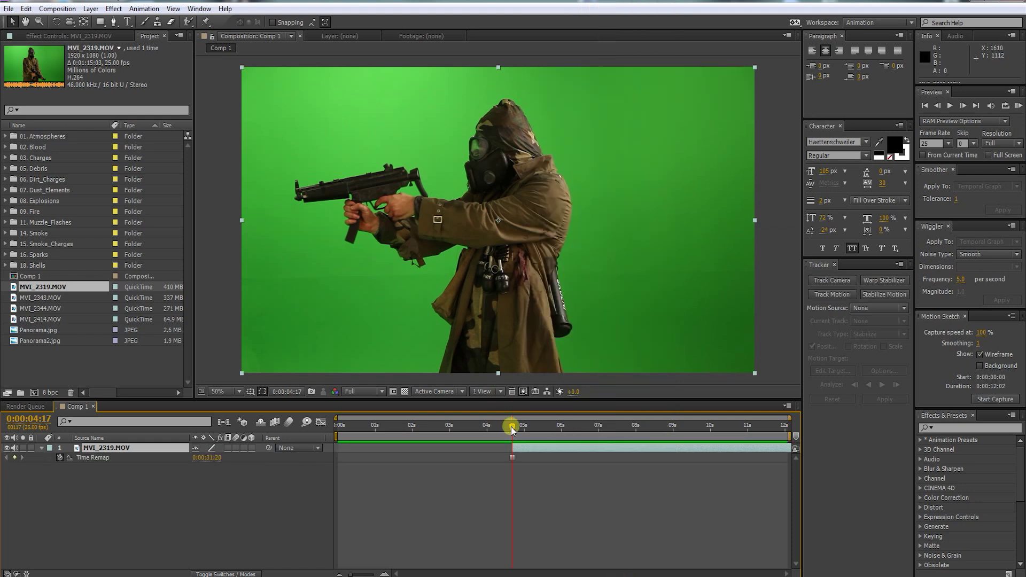
pyautogui.moveTo(511, 426)
pyautogui.mouseDown()
pyautogui.moveTo(731, 429)
pyautogui.moveTo(515, 431)
pyautogui.mouseUp()
pyautogui.moveTo(390, 448); pyautogui.dragTo(383, 447)
pyautogui.click(340, 426)
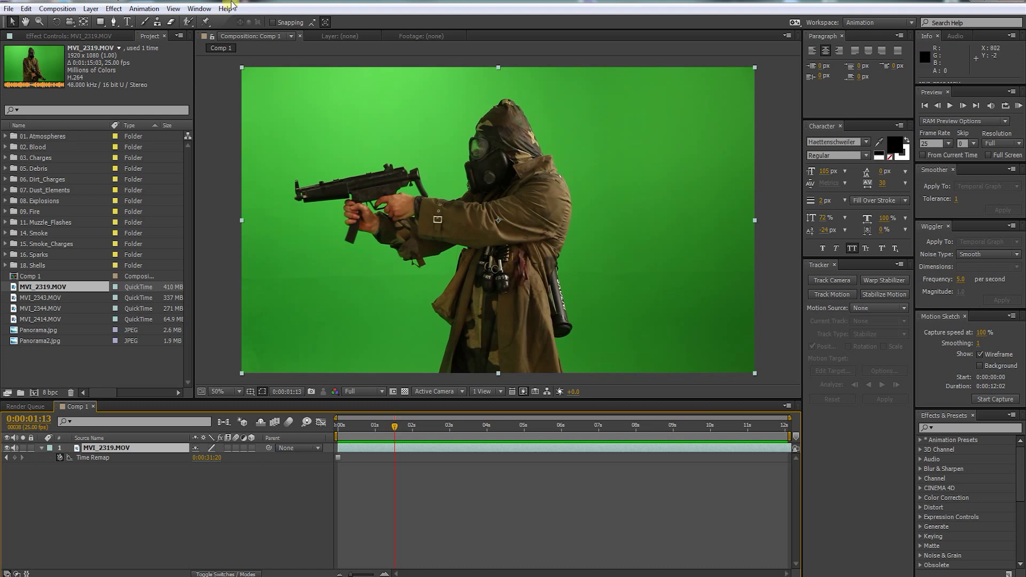
pyautogui.click(113, 22)
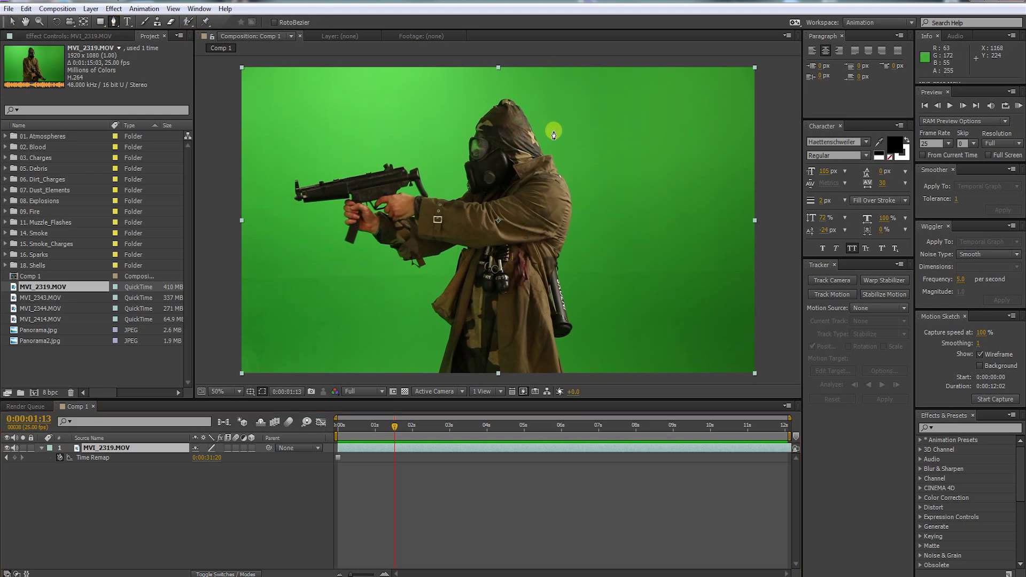
pyautogui.press('.')
pyautogui.moveTo(553, 129); pyautogui.dragTo(524, 323)
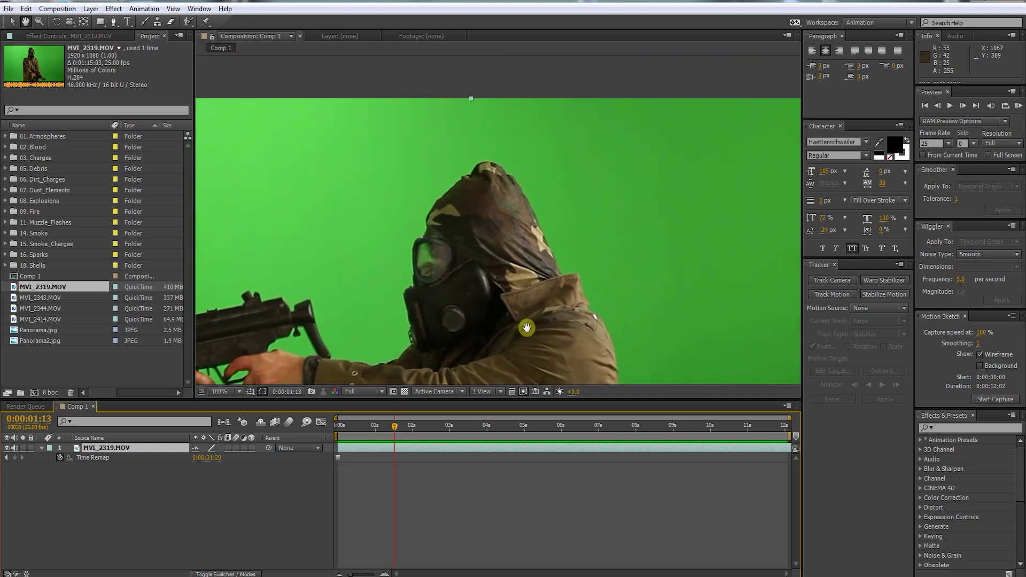
pyautogui.click(523, 220)
pyautogui.click(544, 264)
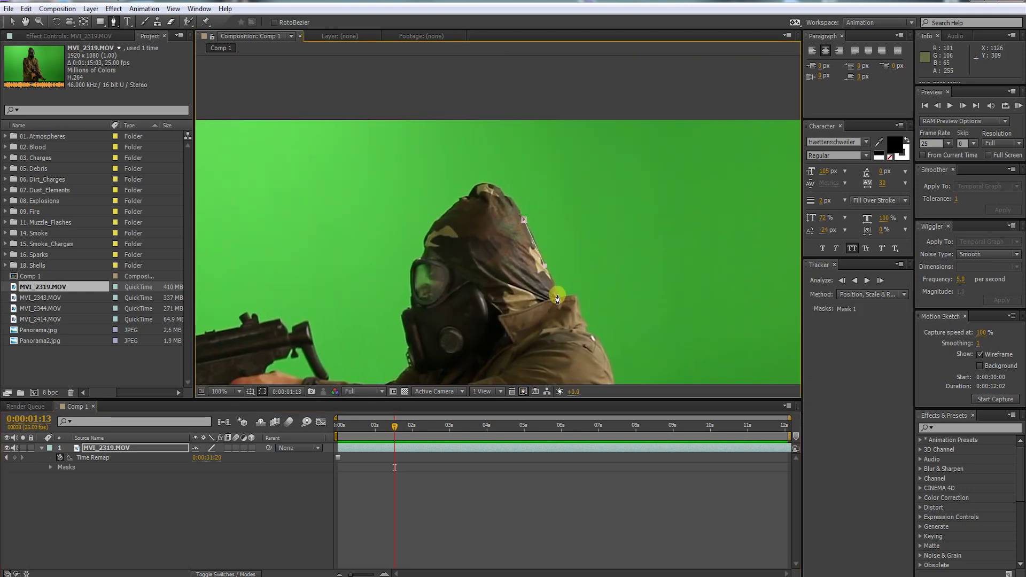
pyautogui.click(557, 295)
pyautogui.click(570, 297)
pyautogui.click(582, 320)
pyautogui.click(595, 340)
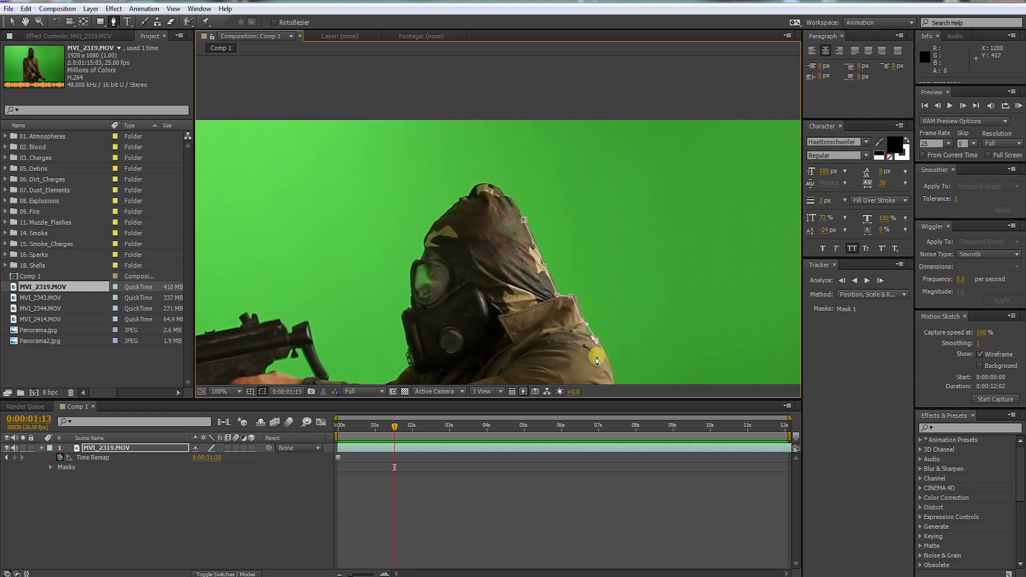
pyautogui.hotkey('ctrl', 'z')
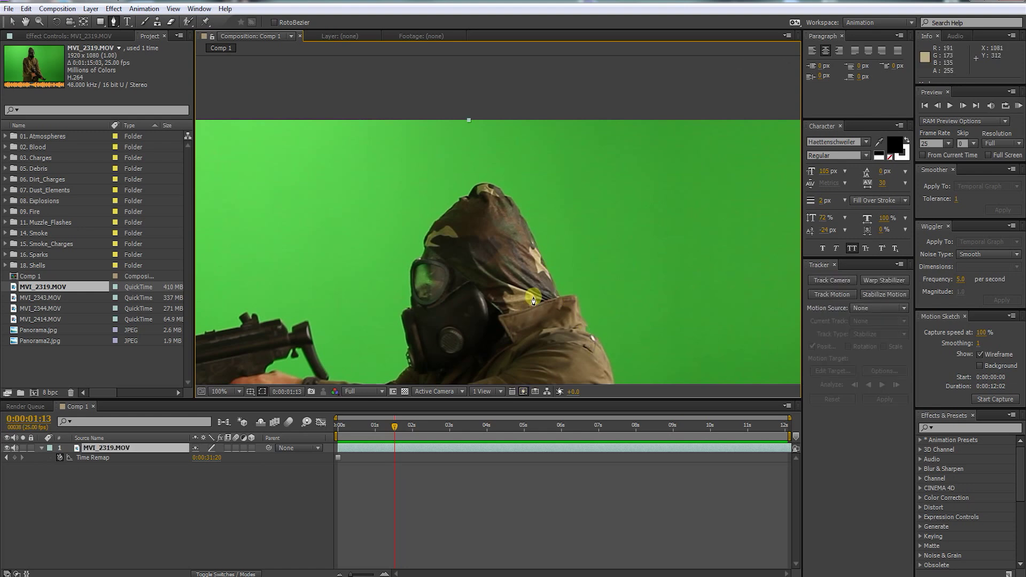
pyautogui.scroll(-1, 526, 254)
pyautogui.press('space')
pyautogui.moveTo(515, 273); pyautogui.dragTo(515, 175)
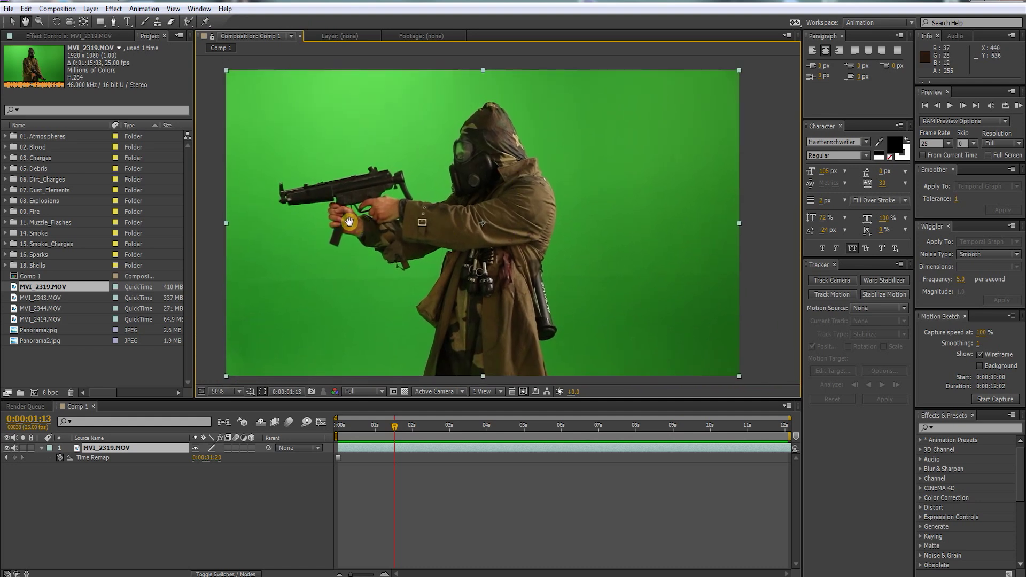
pyautogui.press('v')
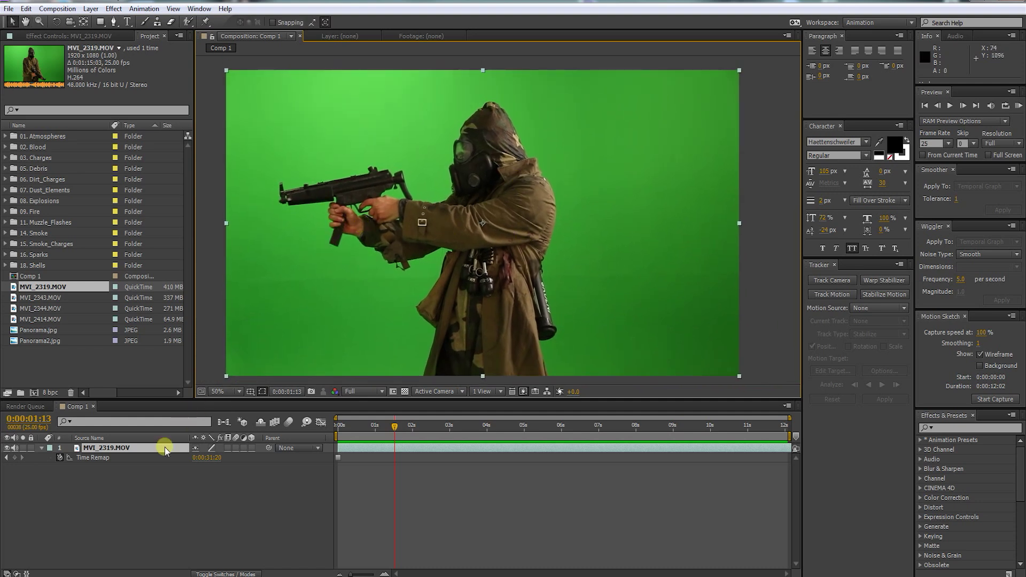
# Apply Keylight (1.2) to the MVI_2319.MOV layer and draw a loose closed mask around the soldier and gun with the Pen tool
pyautogui.click(110, 9)
pyautogui.click(283, 260)
pyautogui.click(114, 22)
pyautogui.click(592, 117)
pyautogui.click(595, 359)
pyautogui.click(591, 380)
pyautogui.click(354, 381)
pyautogui.moveTo(362, 324); pyautogui.dragTo(341, 303)
pyautogui.moveTo(268, 223); pyautogui.dragTo(257, 205)
pyautogui.moveTo(263, 161); pyautogui.dragTo(278, 147)
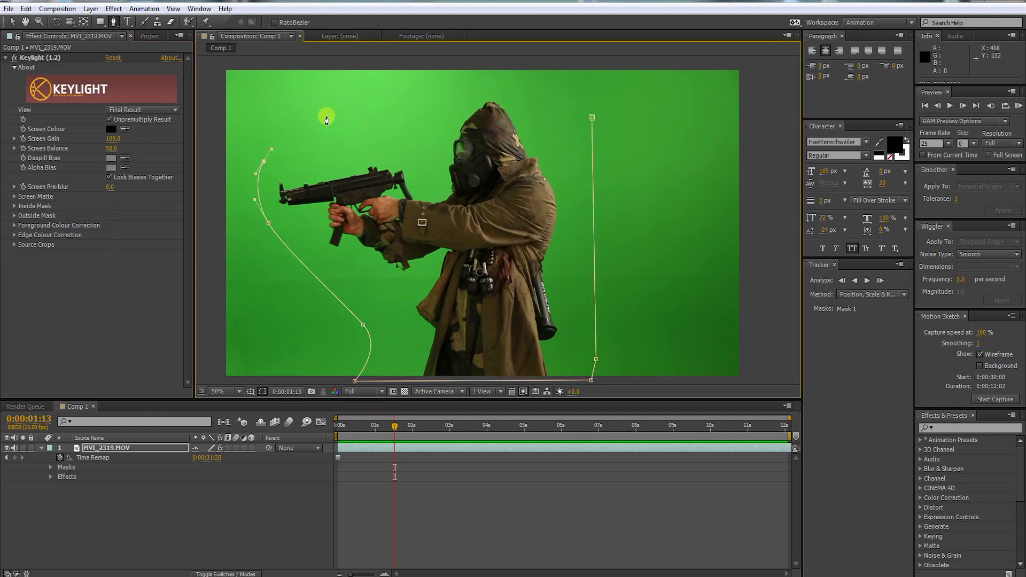
pyautogui.moveTo(352, 108); pyautogui.dragTo(373, 106)
pyautogui.click(573, 88)
pyautogui.click(592, 117)
# Key out the green in Keylight with Screen Gain 110, Pre-blur 1.0, Clip Black 24.8, Clip White 72 and Screen Shrink/Grow -1.1, viewing Final Result
pyautogui.click(161, 171)
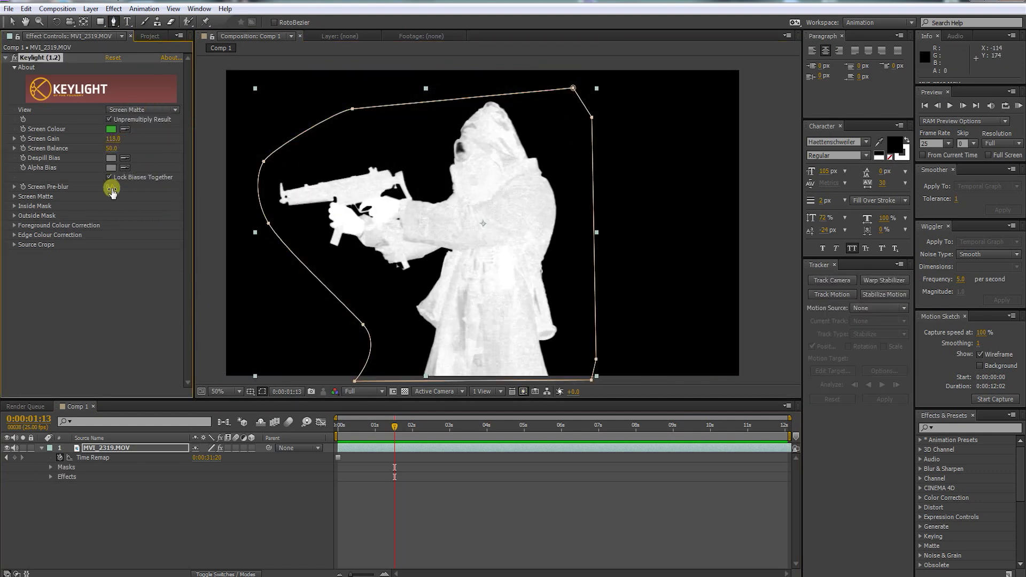
pyautogui.click(15, 196)
pyautogui.click(23, 206)
pyautogui.click(23, 231)
pyautogui.moveTo(39, 221); pyautogui.dragTo(72, 221)
pyautogui.moveTo(172, 246); pyautogui.dragTo(107, 267)
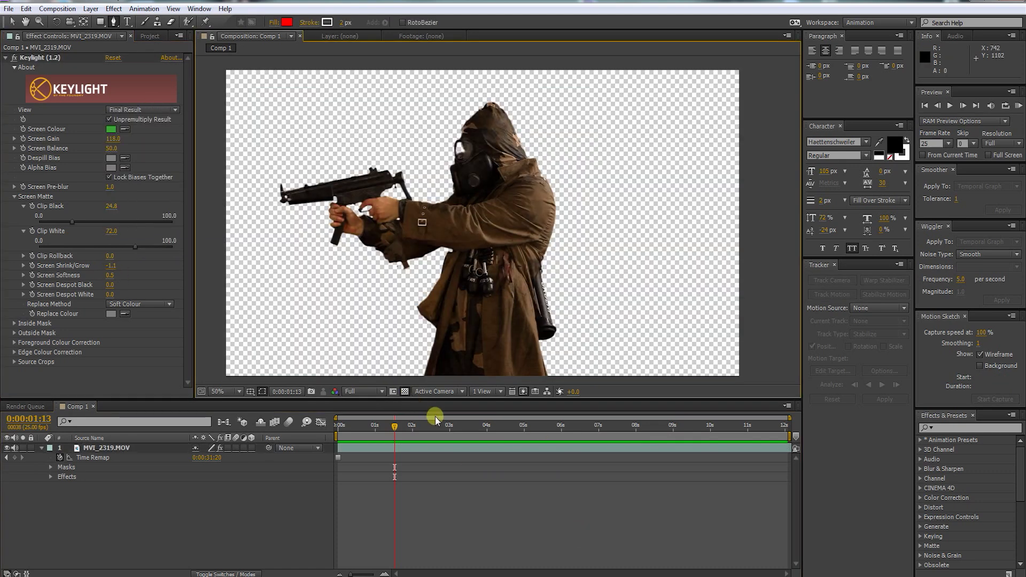
# Make the MVI_2319.MOV layer 3D and add a two-node 35mm camera named Camera 1
pyautogui.click(394, 449)
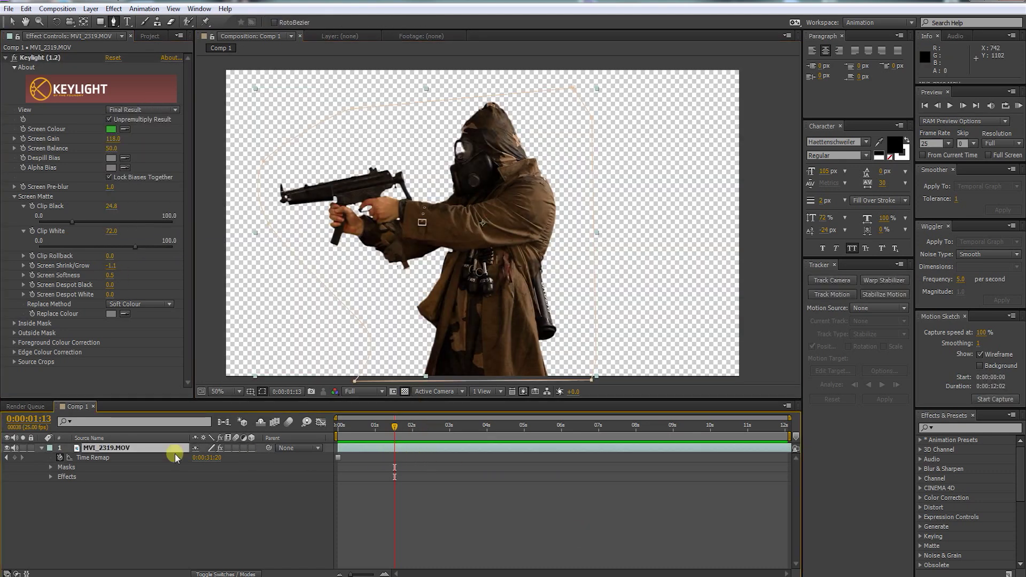
pyautogui.click(41, 448)
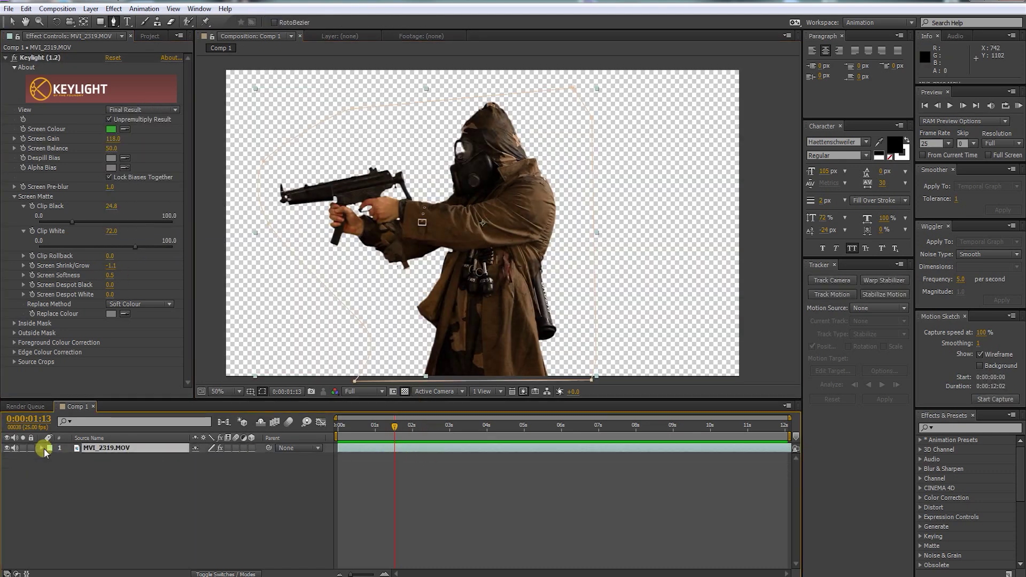
pyautogui.click(251, 448)
pyautogui.click(93, 9)
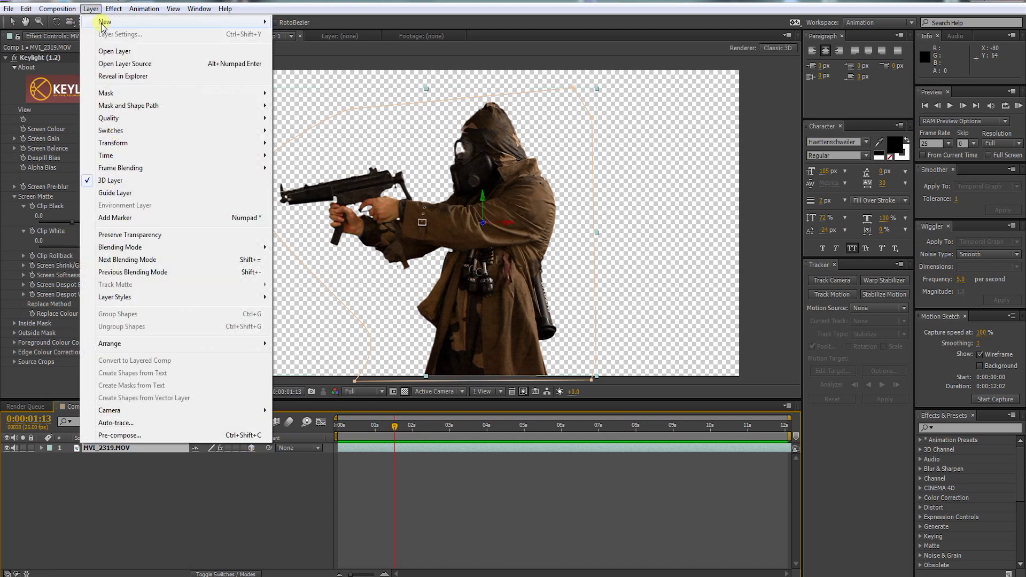
pyautogui.moveTo(104, 22)
pyautogui.click(319, 59)
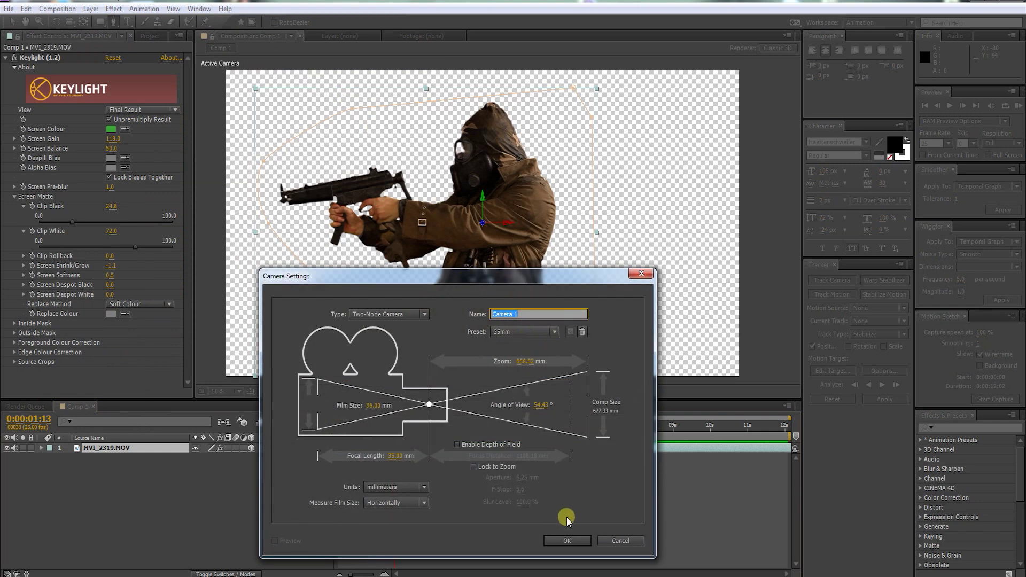
pyautogui.click(567, 539)
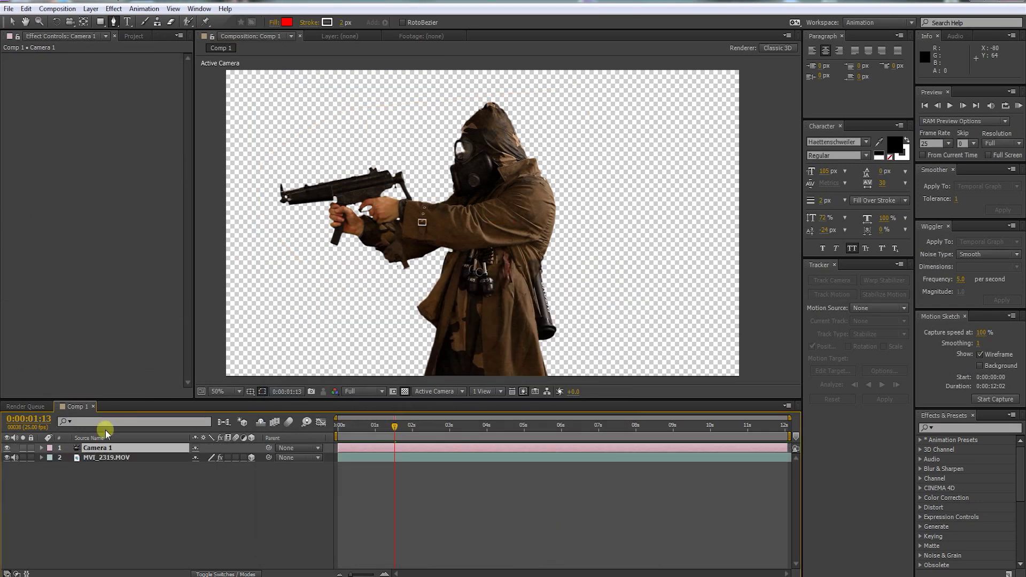
# Rotate the 3D MVI_2319.MOV layer around its vertical axis until the soldier aims to the right
pyautogui.click(111, 458)
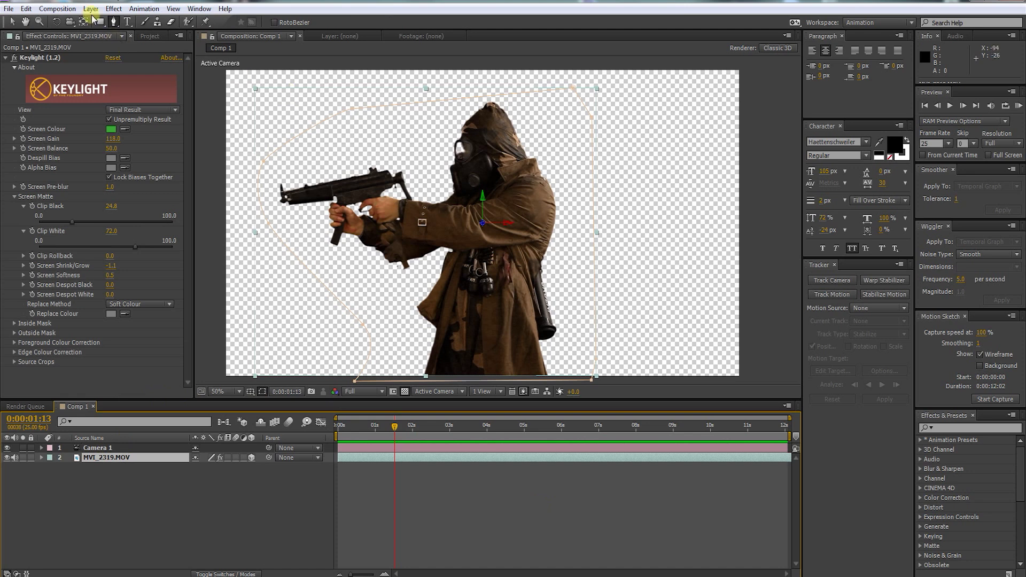
pyautogui.click(57, 22)
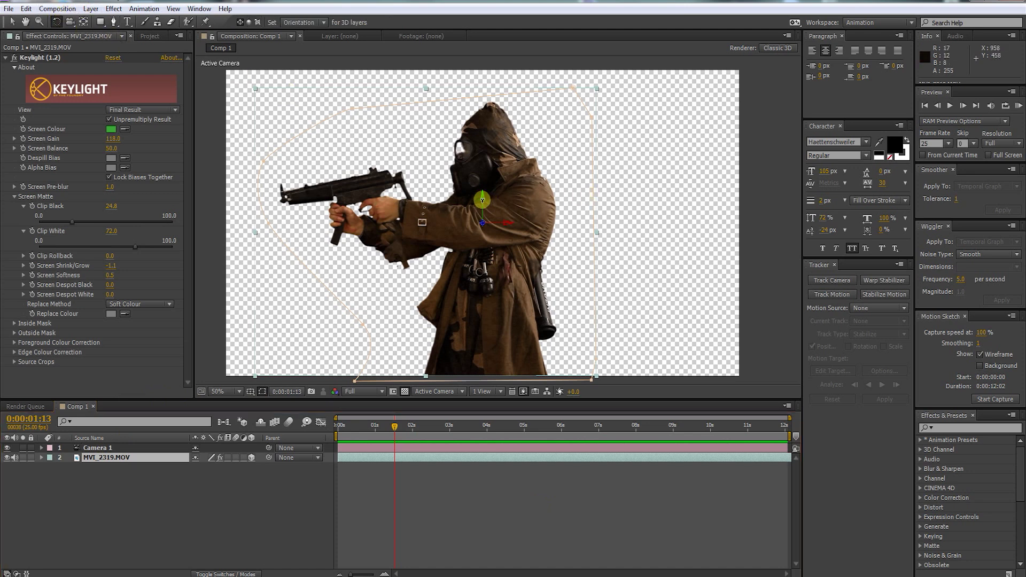
pyautogui.moveTo(482, 192); pyautogui.dragTo(526, 198)
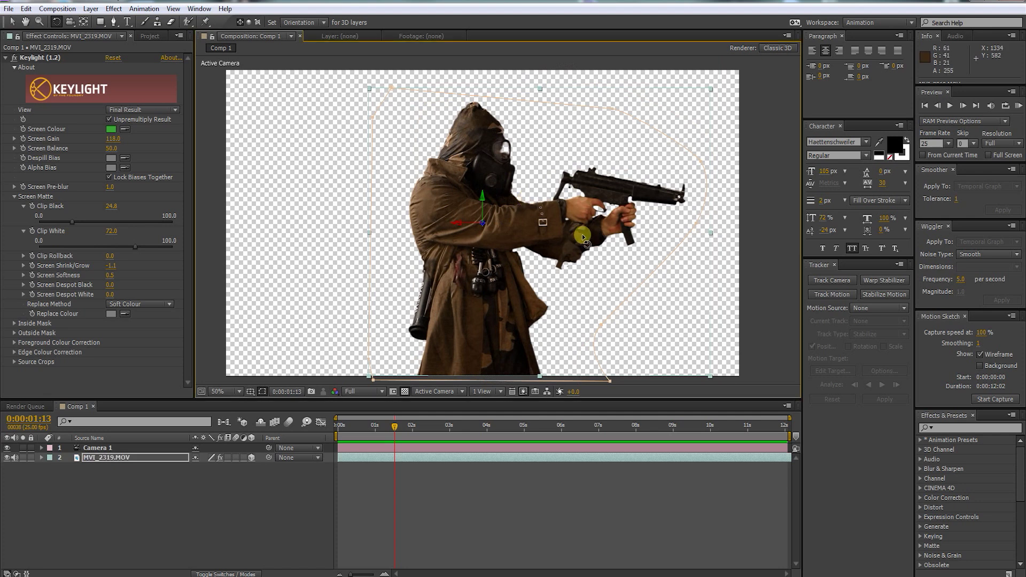
pyautogui.press('v')
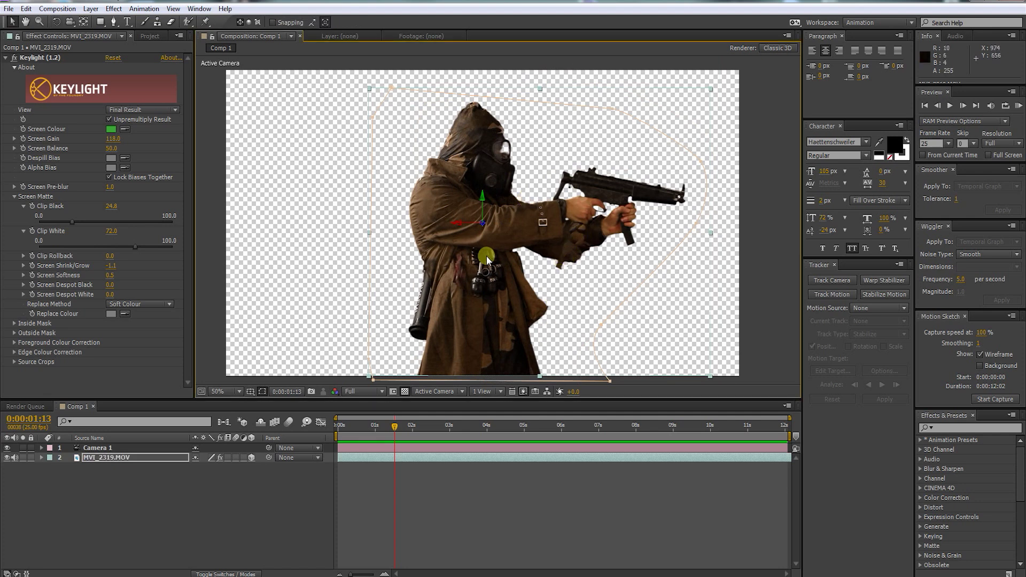
# Preview Panorama2.jpg, add it to the composition beneath the MVI_2319.MOV layer and make it a 3D layer
pyautogui.click(144, 36)
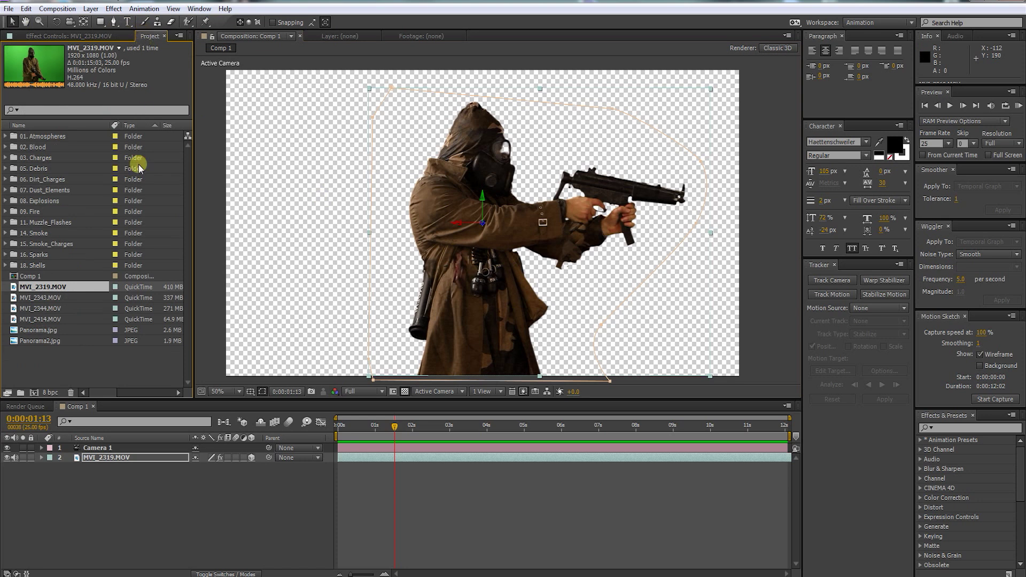
pyautogui.click(75, 340)
pyautogui.click(14, 331)
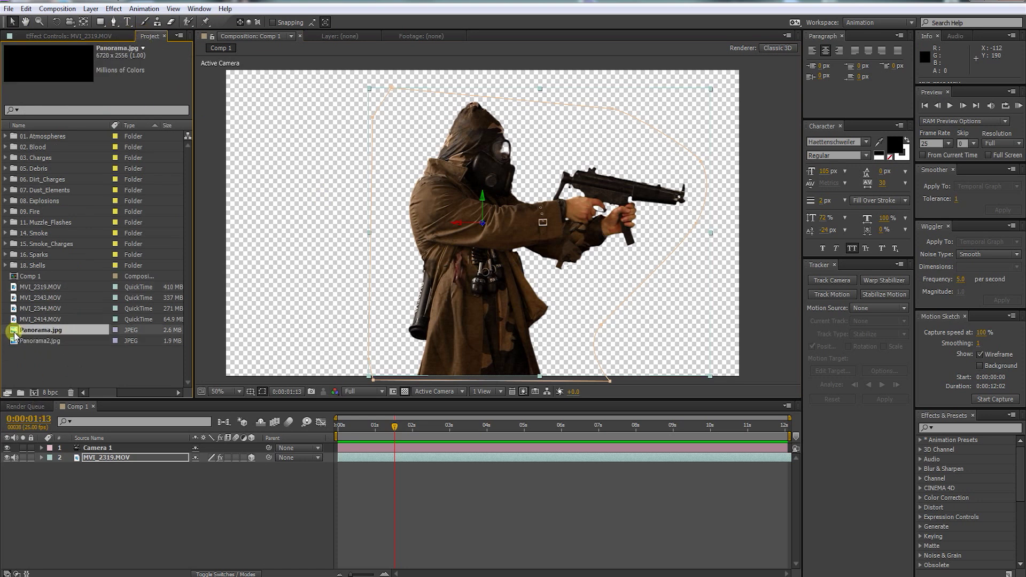
pyautogui.doubleClick(14, 336)
pyautogui.scroll(3, 408, 255)
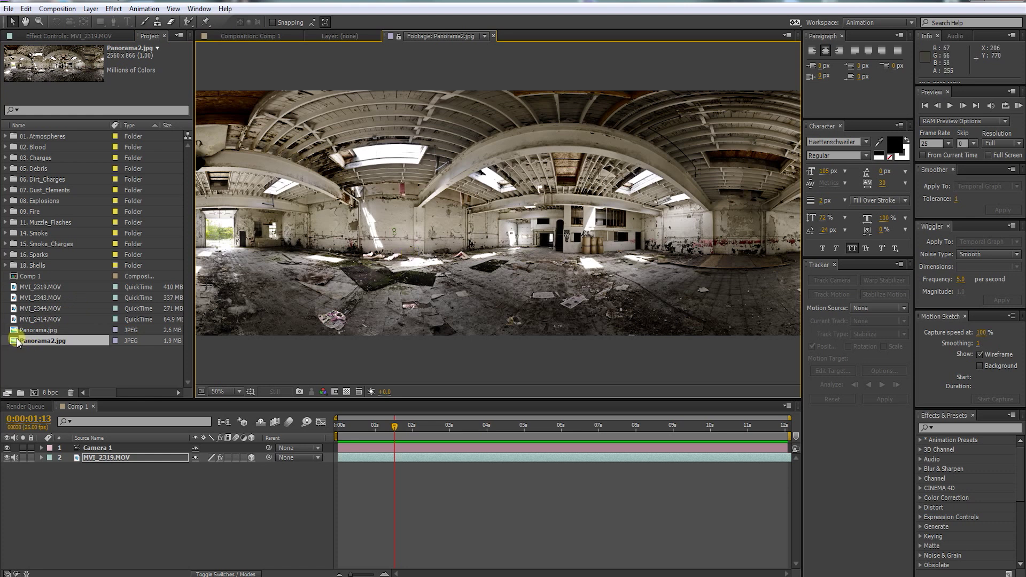
pyautogui.moveTo(15, 342); pyautogui.dragTo(47, 470)
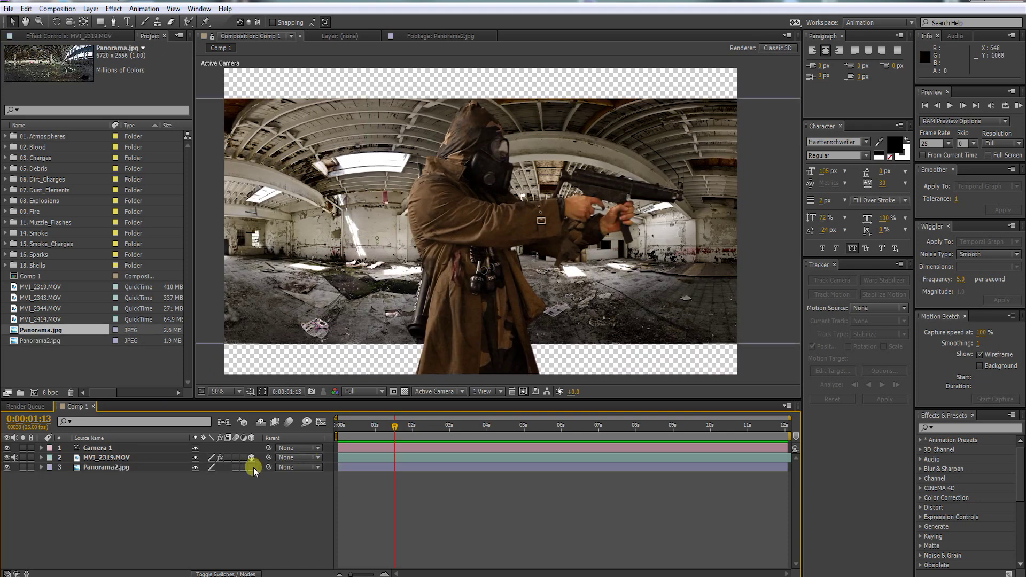
pyautogui.click(117, 466)
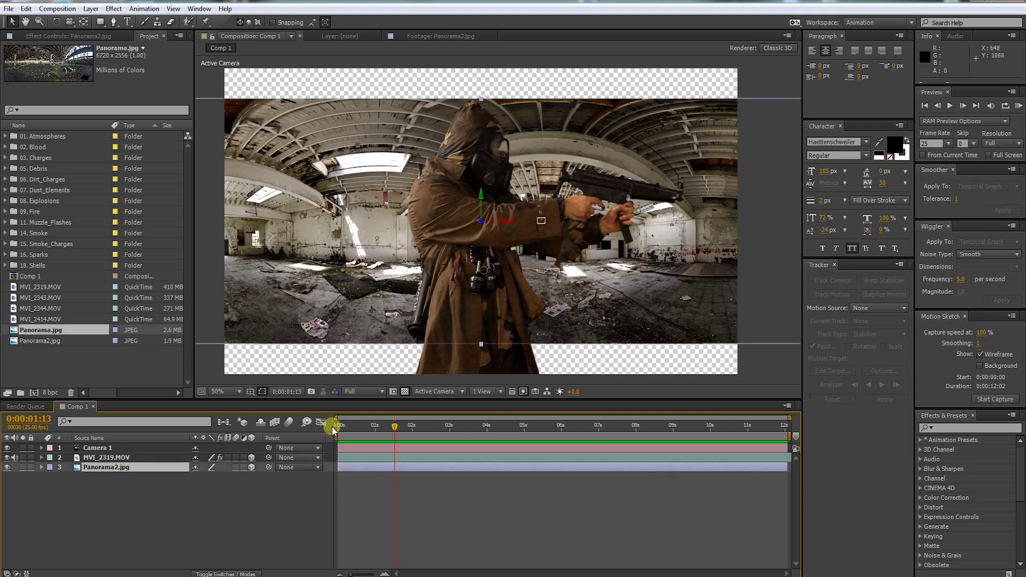
# Push the Panorama2.jpg layer back in depth, enlarge it to fill the frame and shift it to the right
pyautogui.moveTo(481, 223); pyautogui.dragTo(497, 348)
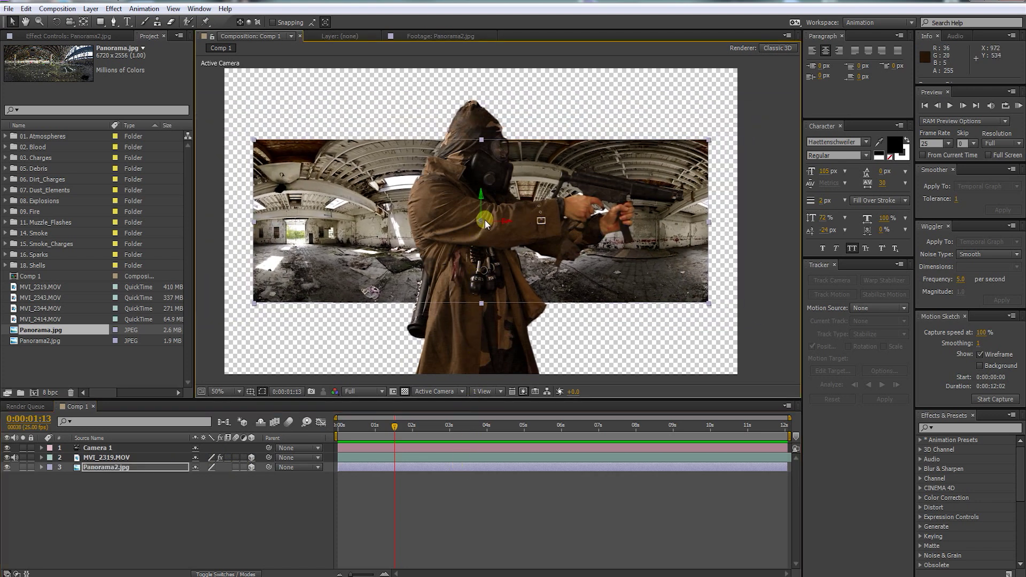
pyautogui.moveTo(481, 223); pyautogui.dragTo(927, 220)
pyautogui.moveTo(651, 221); pyautogui.dragTo(653, 223)
# Scale the MVI_2319.MOV layer down and shift it slightly to the left
pyautogui.click(135, 455)
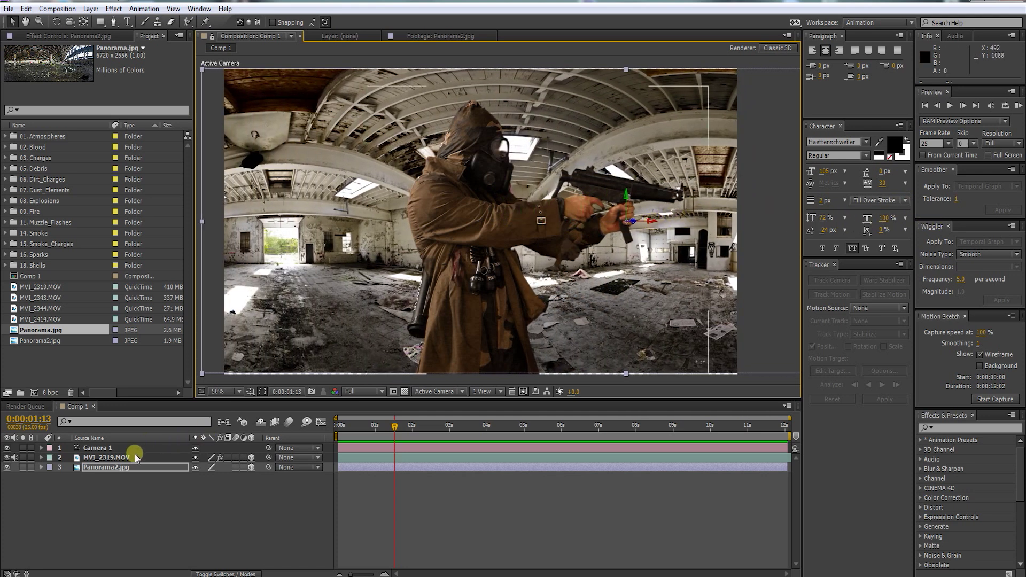
pyautogui.click(705, 237)
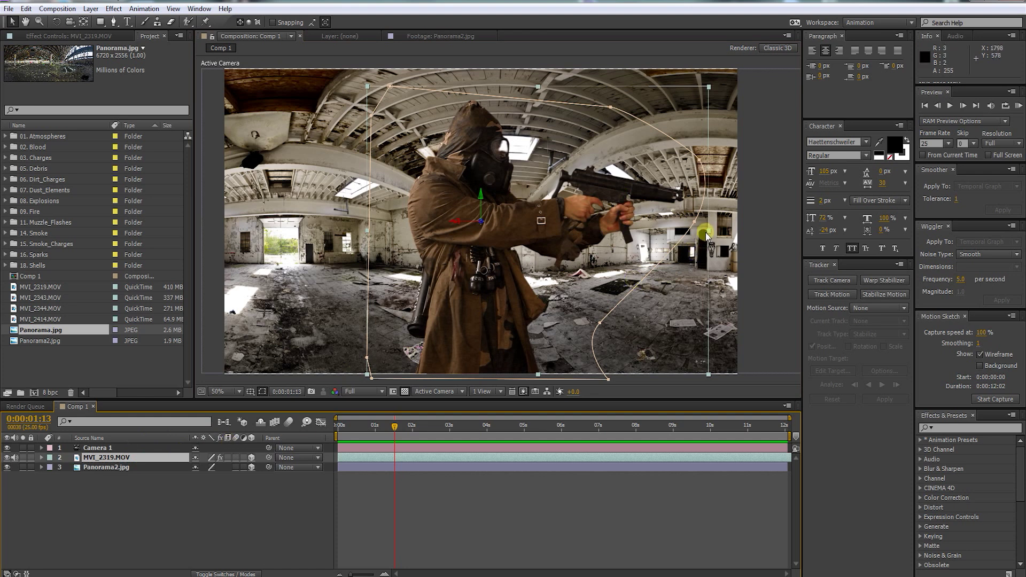
pyautogui.moveTo(705, 235); pyautogui.dragTo(669, 244)
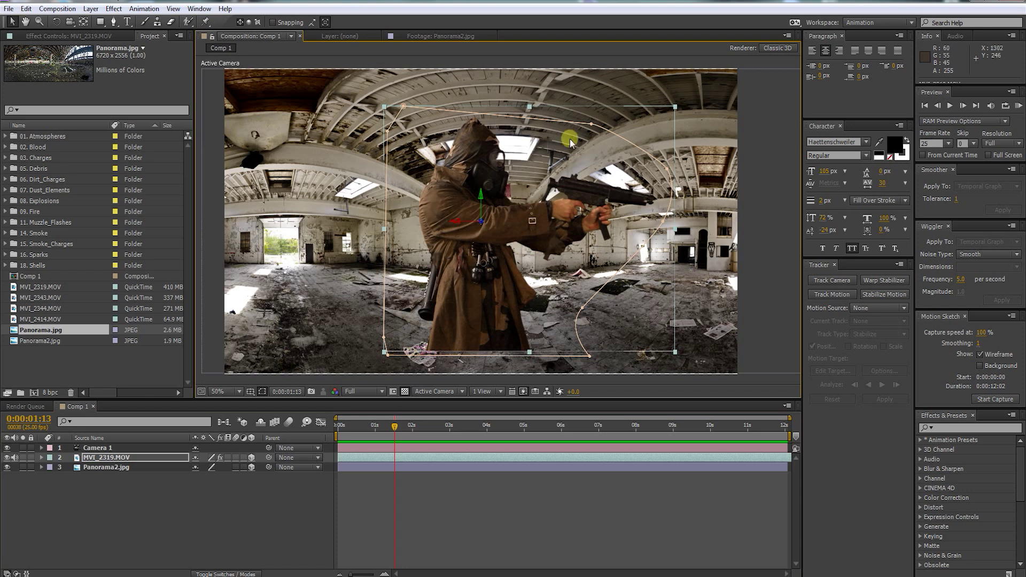
pyautogui.moveTo(456, 220)
pyautogui.mouseDown()
pyautogui.moveTo(382, 223)
pyautogui.moveTo(458, 224)
pyautogui.moveTo(448, 225)
pyautogui.mouseUp()
pyautogui.click(398, 380)
# Go to the composition start and track Camera 1 sideways to check the parallax, undoing the last camera move
pyautogui.moveTo(394, 426); pyautogui.dragTo(169, 431)
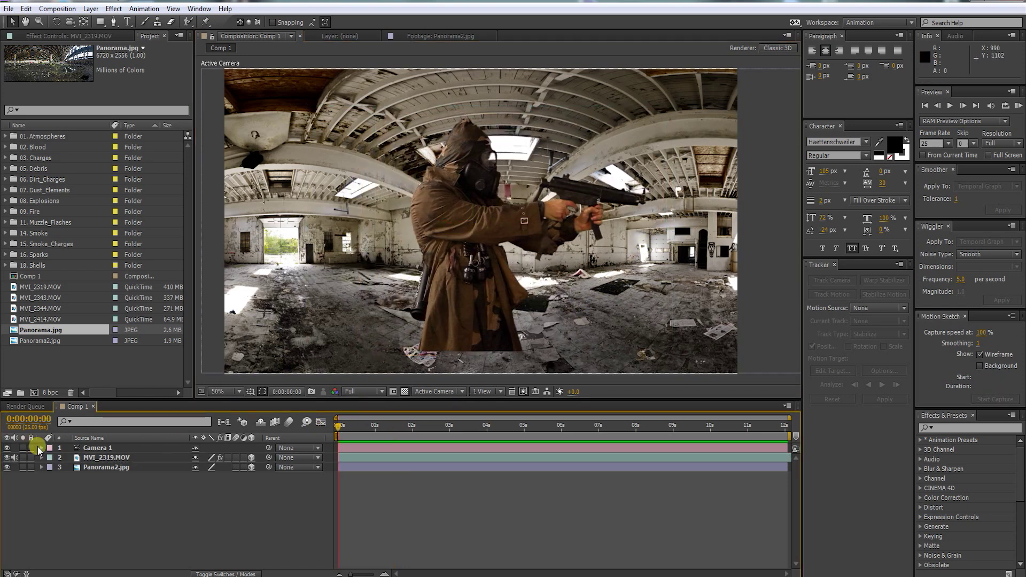
pyautogui.click(88, 447)
pyautogui.moveTo(71, 22); pyautogui.dragTo(97, 47)
pyautogui.moveTo(464, 177); pyautogui.dragTo(187, 178)
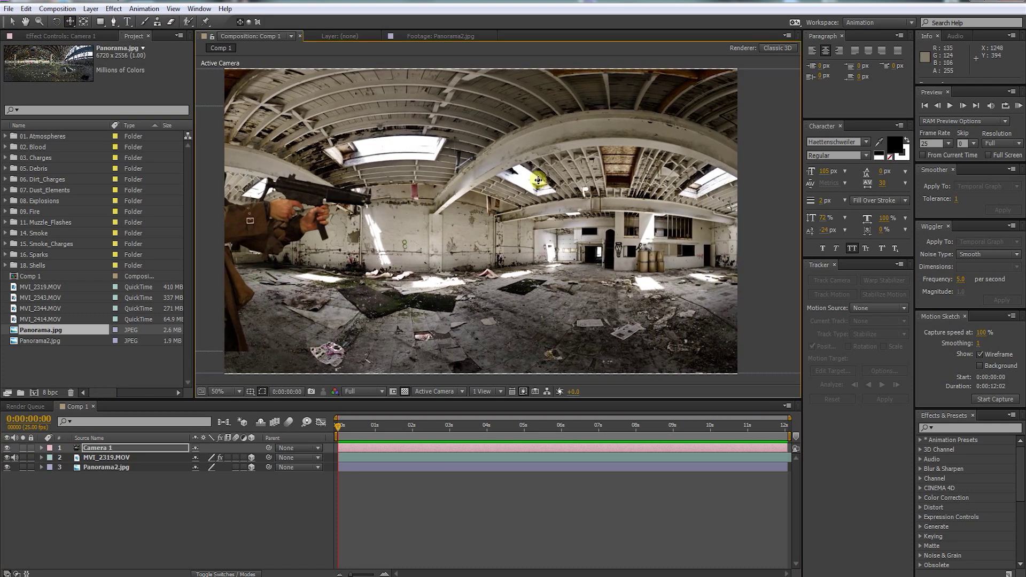
pyautogui.moveTo(588, 179); pyautogui.dragTo(383, 187)
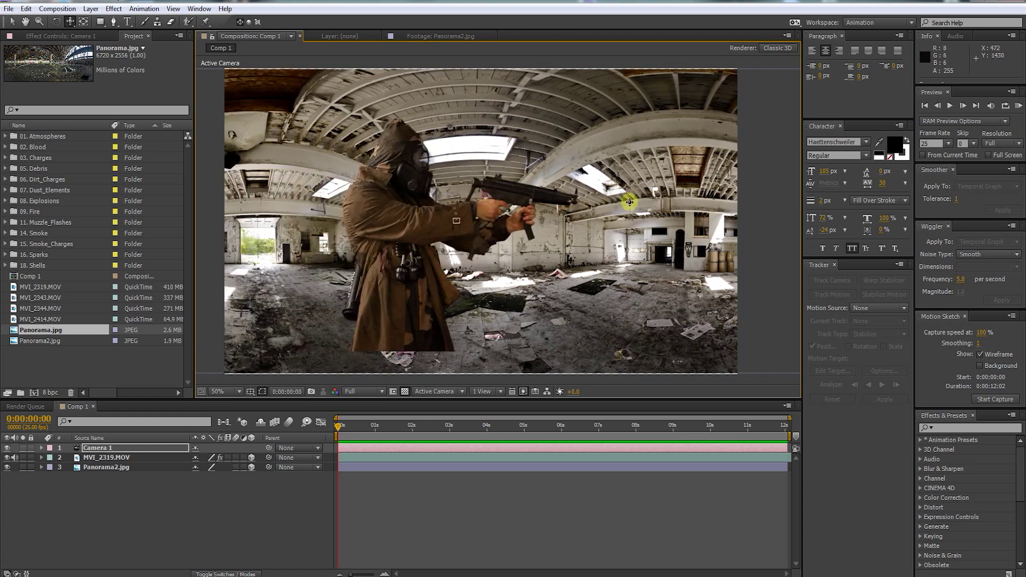
pyautogui.moveTo(629, 202); pyautogui.dragTo(415, 263)
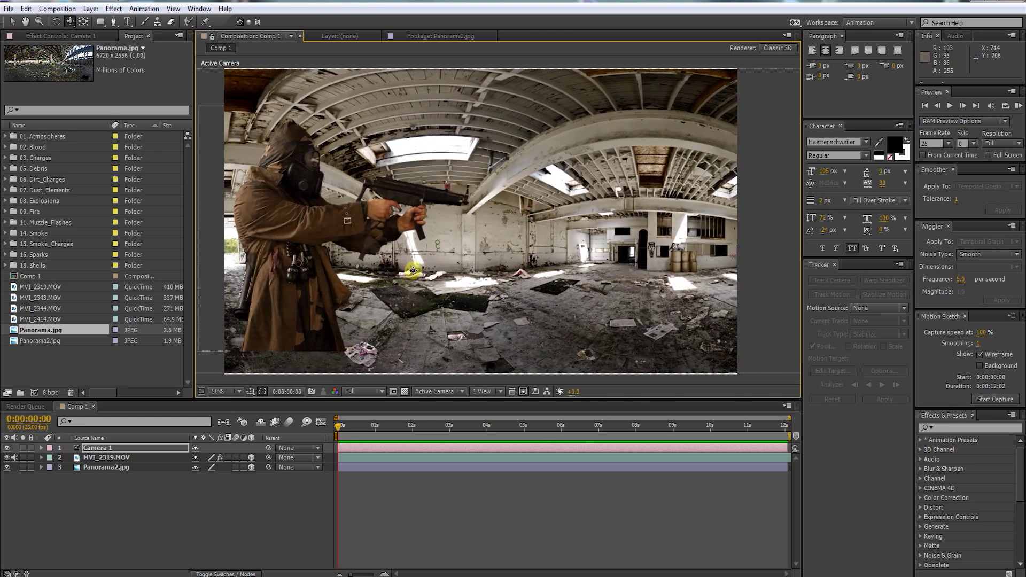
pyautogui.hotkey('ctrl', 'z')
# Push the Panorama2.jpg layer further back in depth and enlarge it until it covers the frame again
pyautogui.click(130, 468)
pyautogui.moveTo(596, 224); pyautogui.dragTo(589, 227)
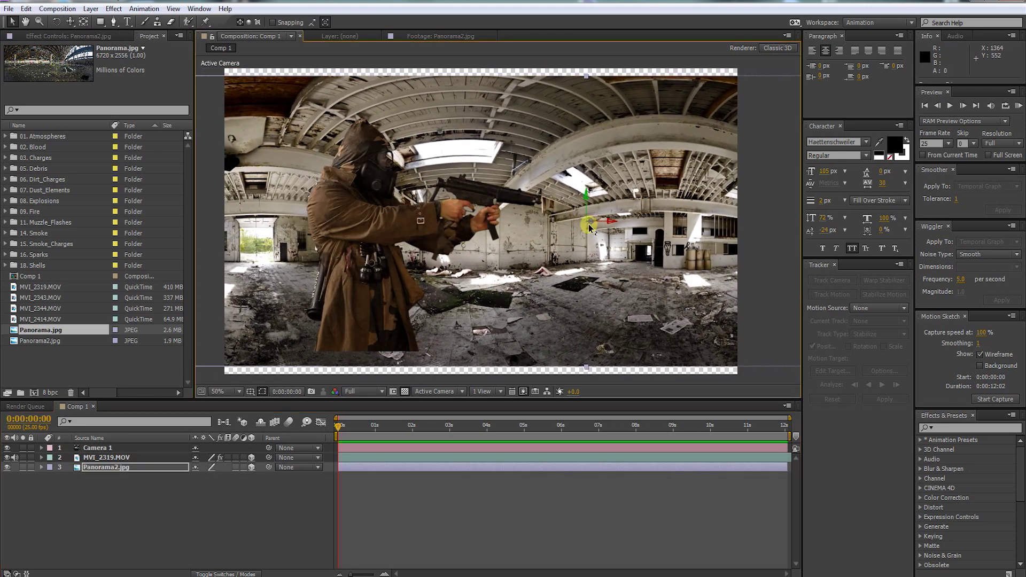
pyautogui.moveTo(584, 78)
pyautogui.mouseDown()
pyautogui.moveTo(601, 60)
pyautogui.moveTo(586, 60)
pyautogui.mouseUp()
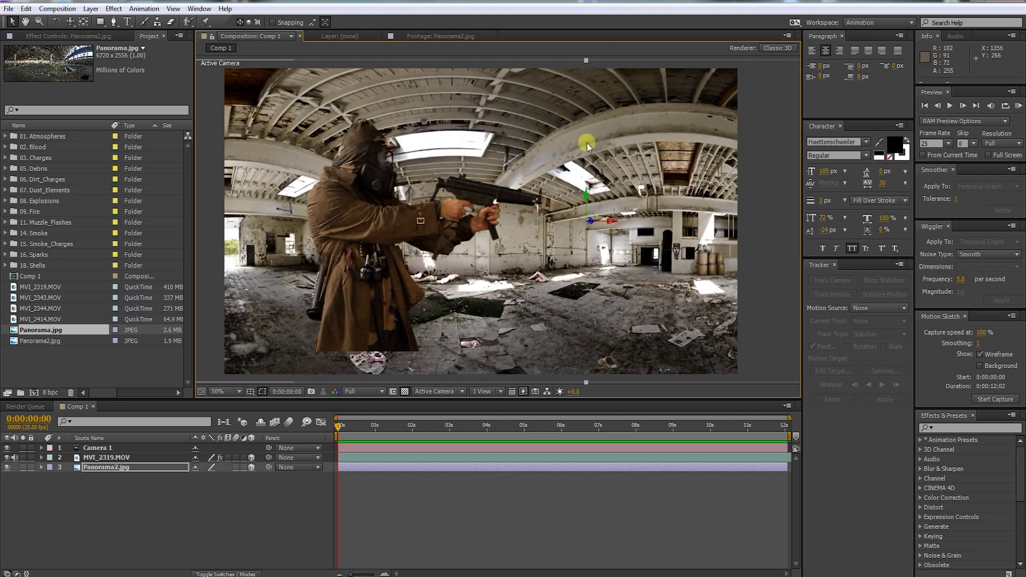
# Track the camera sideways, scale the MVI_2319.MOV layer down slightly and move it down a little
pyautogui.click(191, 428)
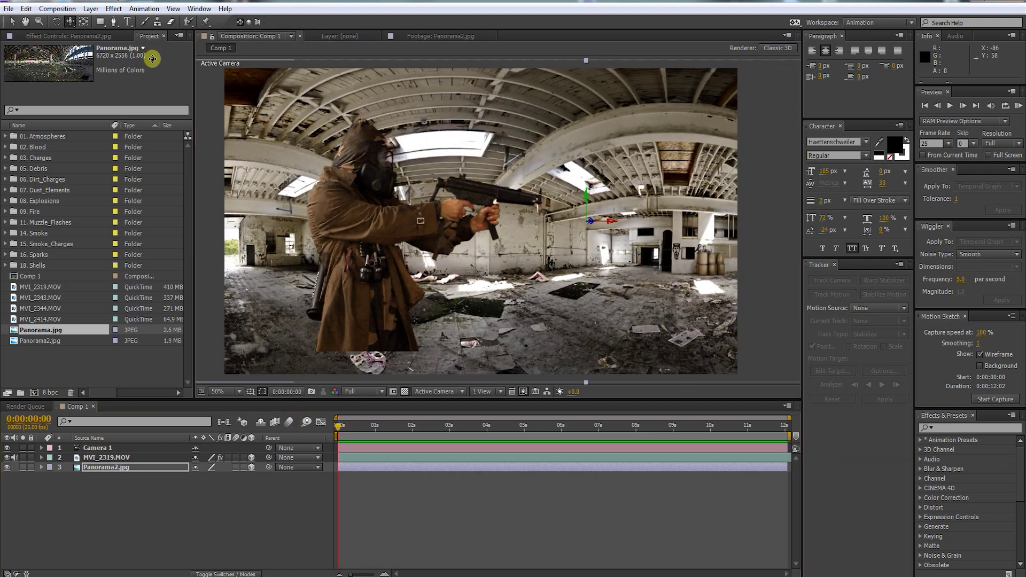
pyautogui.moveTo(502, 183); pyautogui.dragTo(428, 183)
pyautogui.click(428, 183)
pyautogui.press('v')
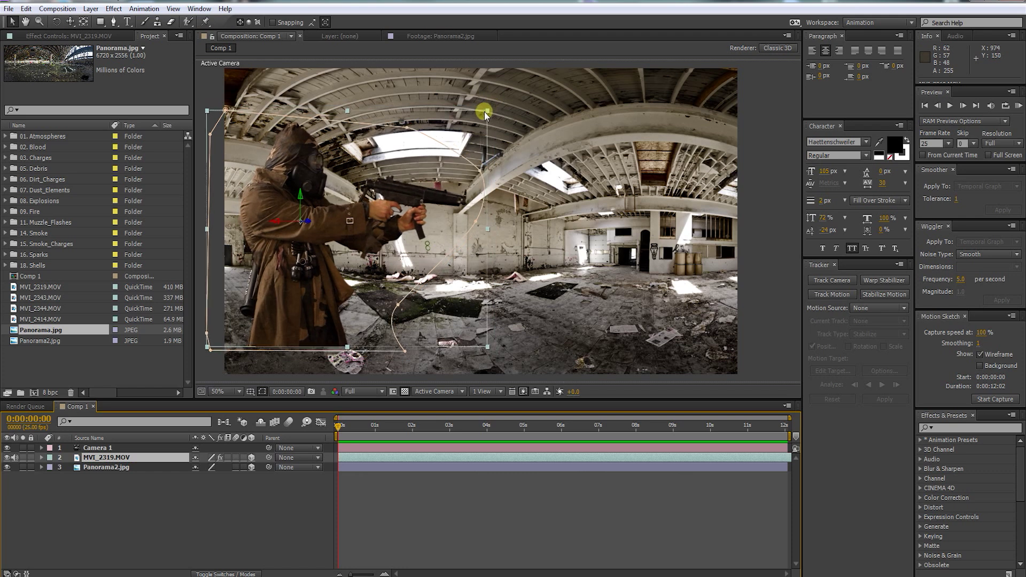
pyautogui.moveTo(485, 112); pyautogui.dragTo(472, 120)
pyautogui.moveTo(300, 194); pyautogui.dragTo(299, 209)
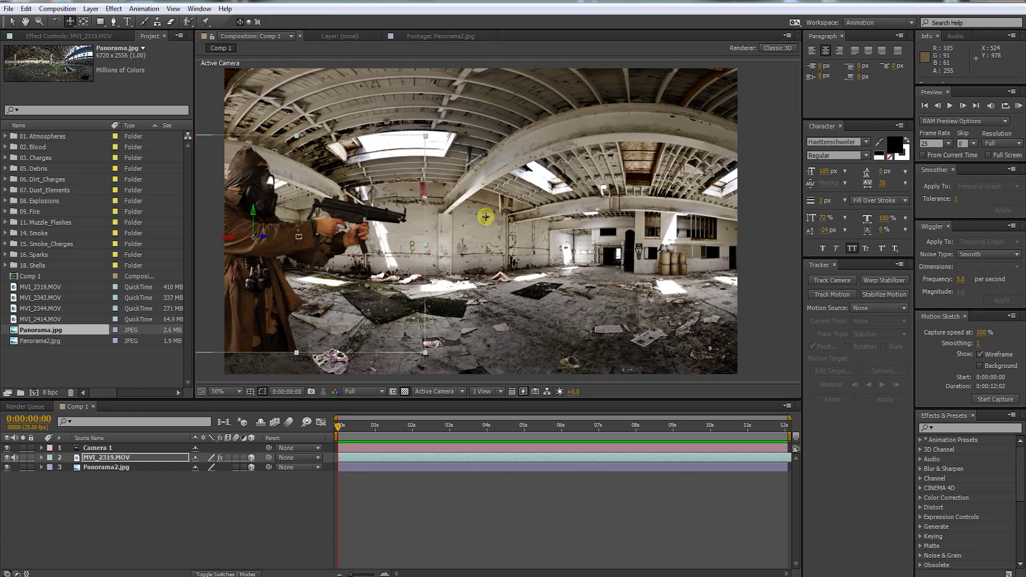
# Add MVI_2343.MOV above the MVI_2319.MOV layer and shift it in time so the rifle-aiming pose falls at the composition start
pyautogui.moveTo(43, 297); pyautogui.dragTo(481, 222)
pyautogui.click(516, 472)
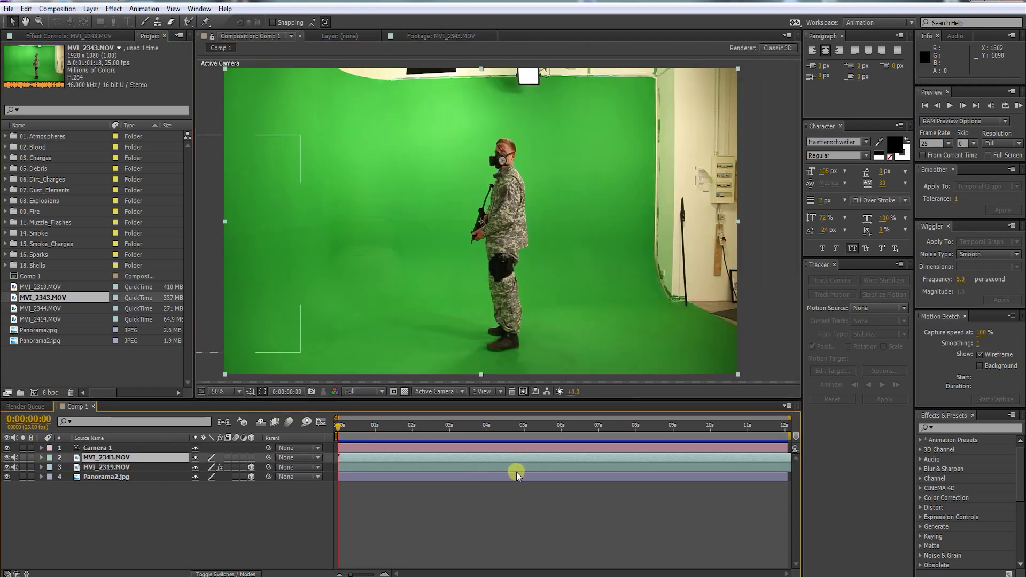
pyautogui.moveTo(566, 454); pyautogui.dragTo(626, 457)
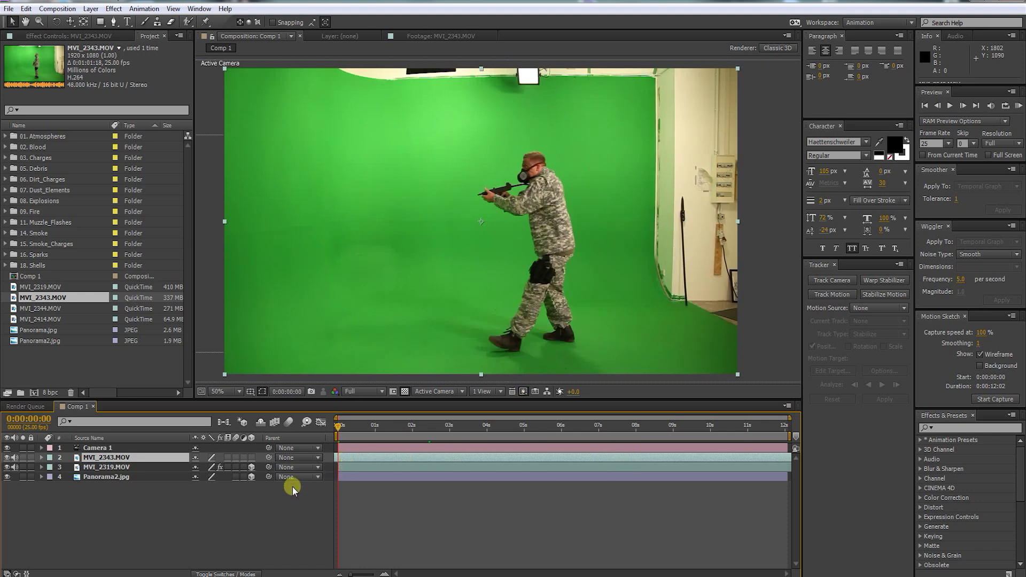
# Trim off the part of MVI_2343.MOV before the composition start and freeze the layer on the aiming frame
pyautogui.hotkey('ctrl', 'd')
pyautogui.click(121, 468)
pyautogui.press('Delete')
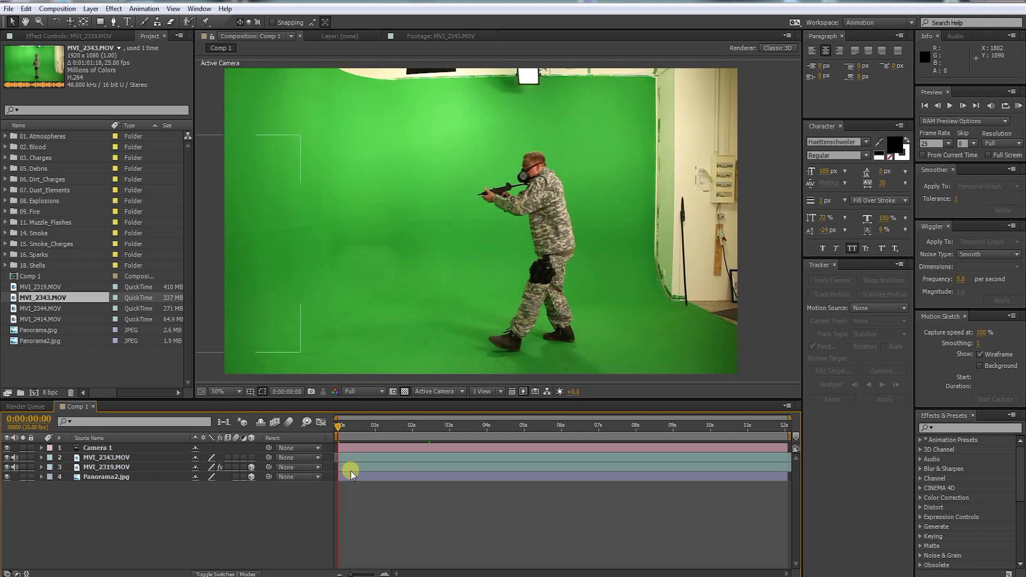
pyautogui.rightClick(351, 460)
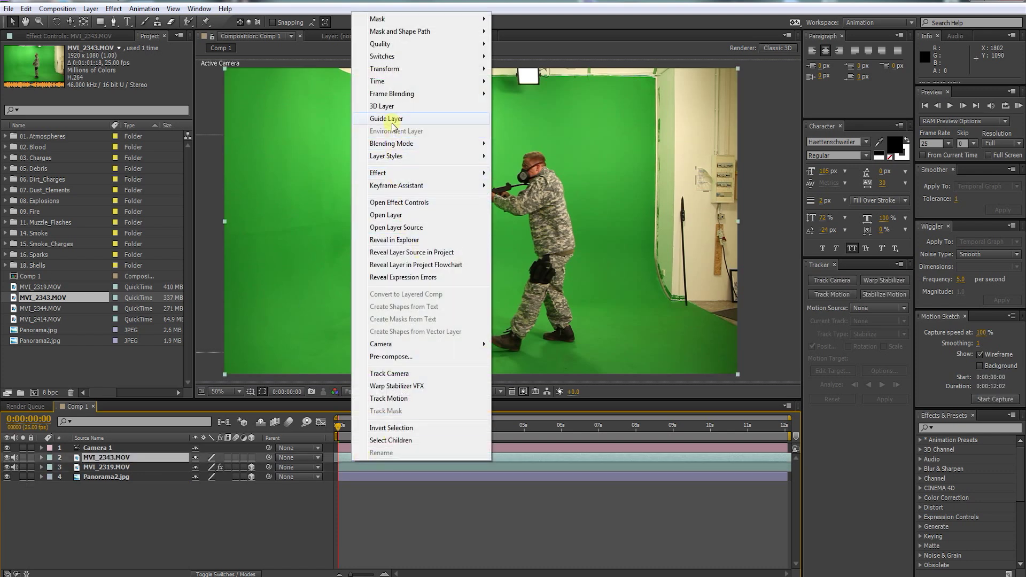
pyautogui.moveTo(393, 88)
pyautogui.click(537, 122)
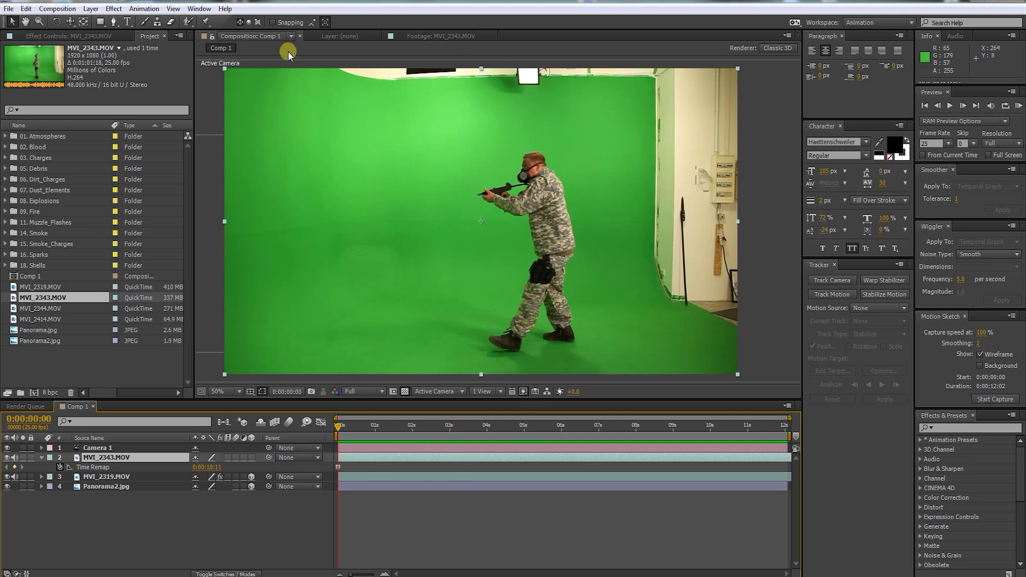
# Mask the MVI_2343.MOV soldier loosely and key out the green with Keylight: Clip Black 20.4, Clip White 53.6, Screen Shrink/Grow -0.6, Final Result view
pyautogui.click(112, 21)
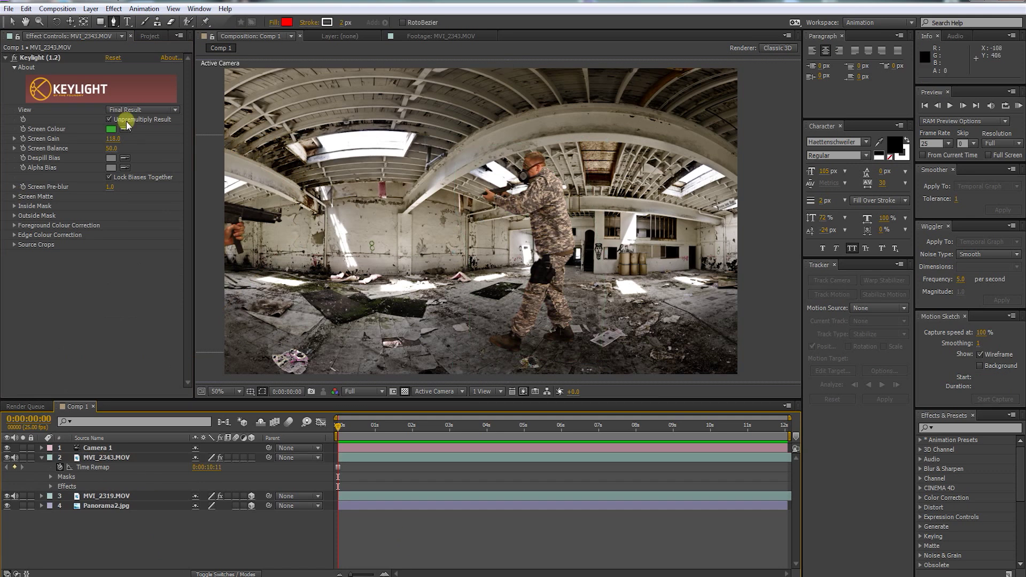
pyautogui.click(141, 110)
pyautogui.click(131, 171)
pyautogui.click(15, 197)
pyautogui.click(24, 205)
pyautogui.click(23, 231)
pyautogui.moveTo(110, 247); pyautogui.dragTo(111, 247)
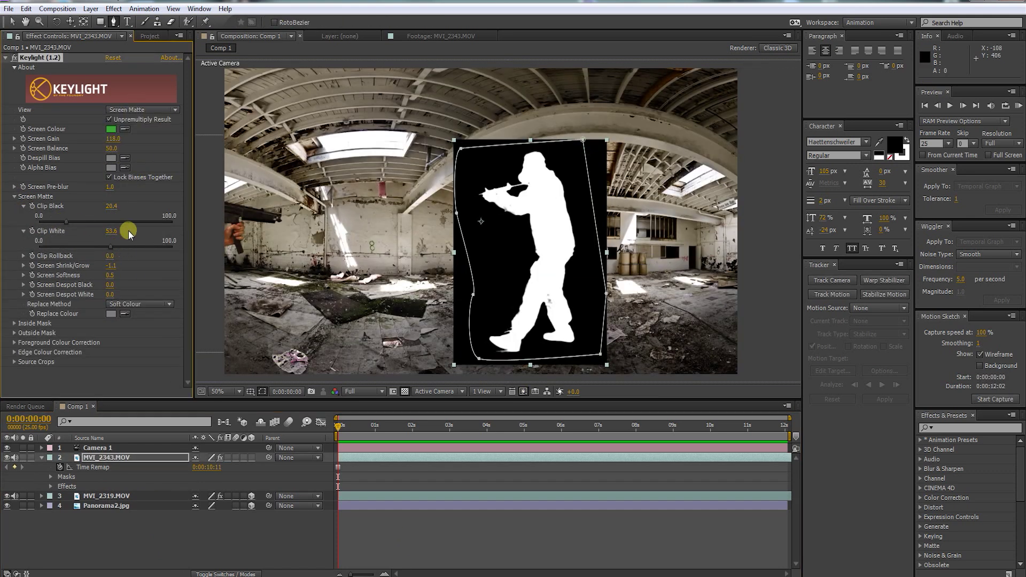
pyautogui.click(141, 110)
pyautogui.click(140, 247)
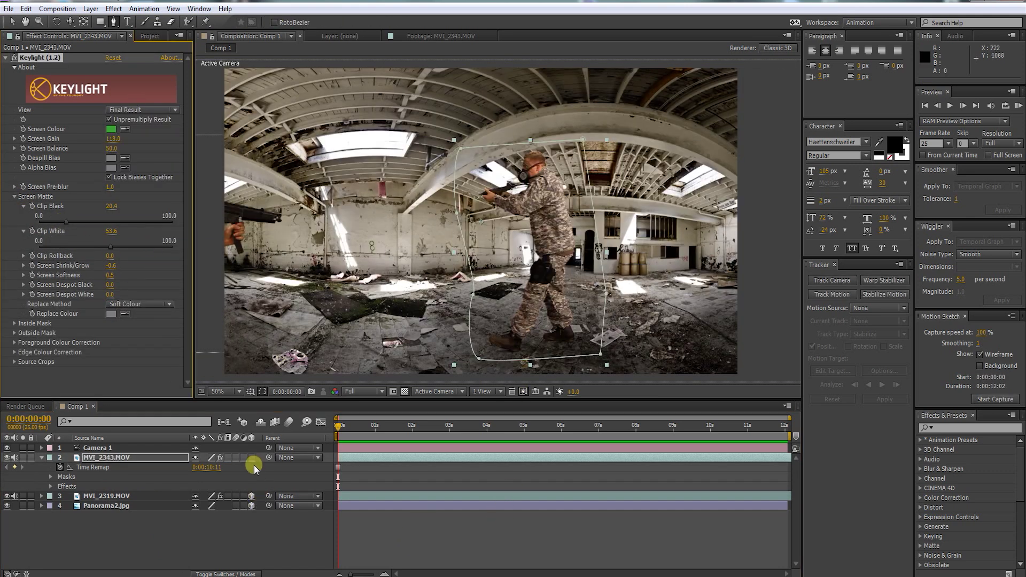
# Make the MVI_2343.MOV layer 3D, move it back in depth and place the soldier on the warehouse floor opposite the gunman
pyautogui.click(252, 457)
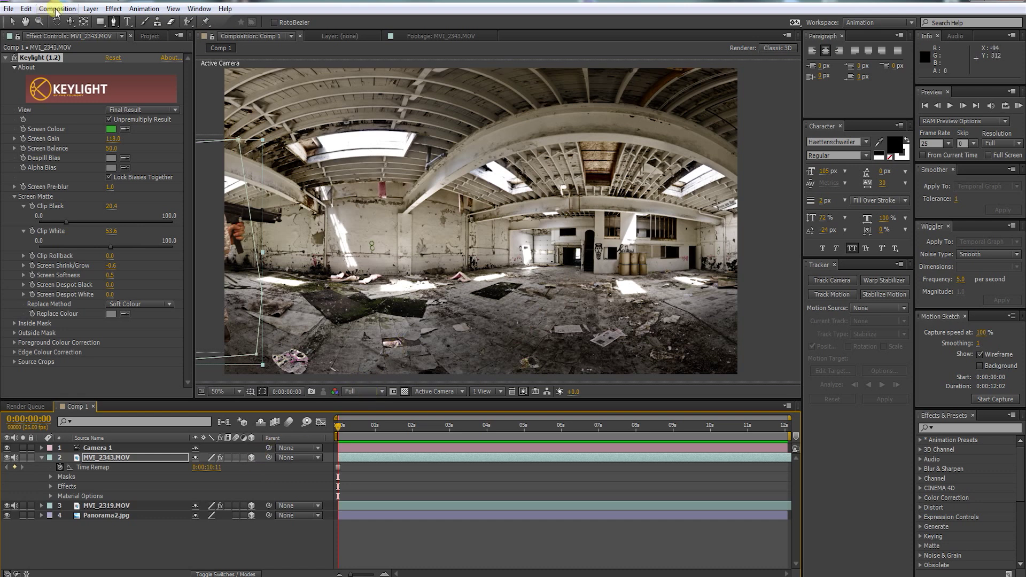
pyautogui.click(69, 22)
pyautogui.moveTo(313, 167); pyautogui.dragTo(483, 160)
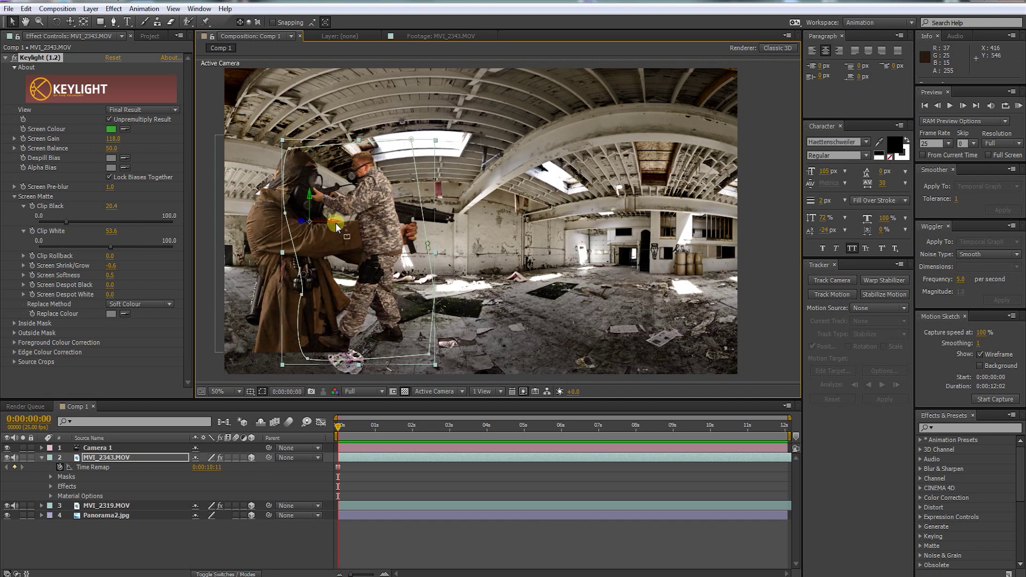
pyautogui.moveTo(336, 223); pyautogui.dragTo(622, 196)
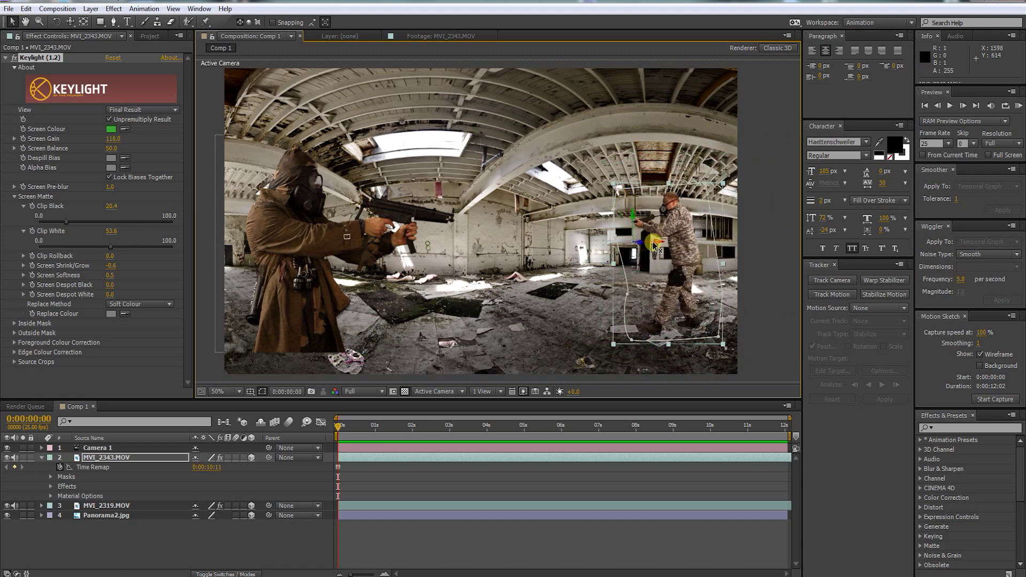
pyautogui.click(70, 22)
pyautogui.moveTo(463, 201); pyautogui.dragTo(378, 204)
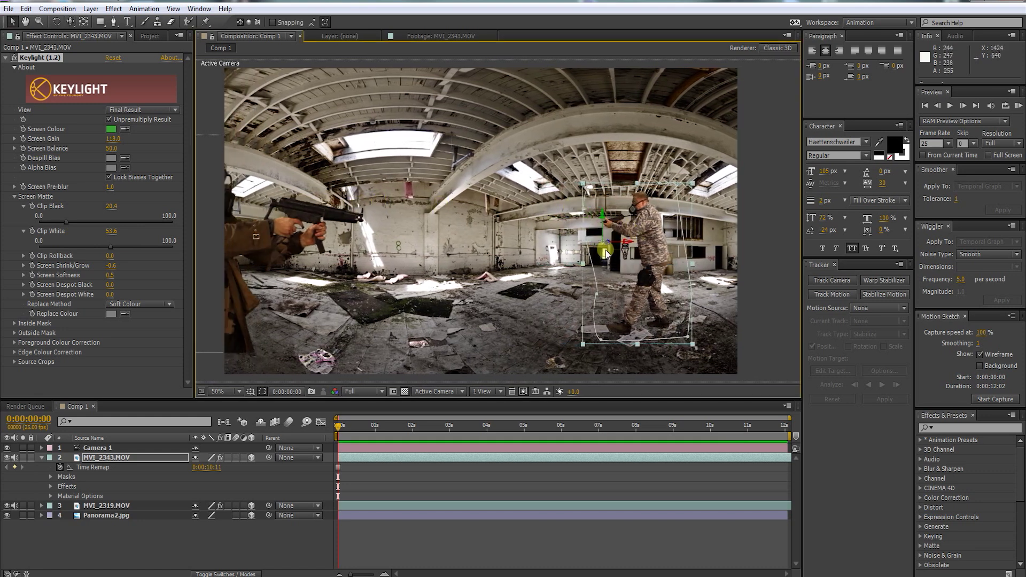
pyautogui.moveTo(605, 243)
pyautogui.mouseDown()
pyautogui.moveTo(598, 252)
pyautogui.moveTo(575, 238)
pyautogui.moveTo(608, 237)
pyautogui.mouseUp()
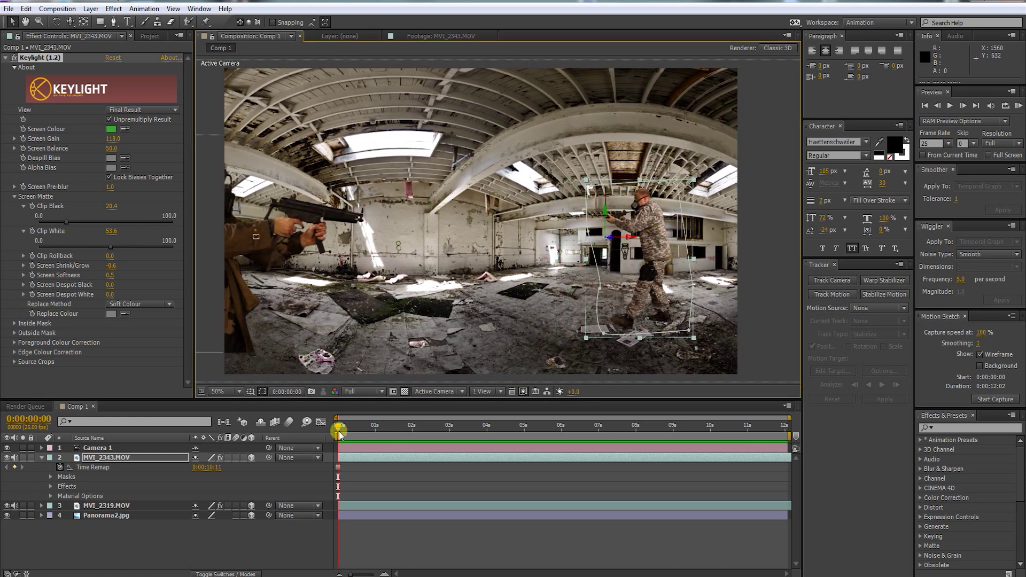
# Track the camera from side to side to check the parallax between the two soldiers and the warehouse background
pyautogui.click(71, 23)
pyautogui.moveTo(456, 235); pyautogui.dragTo(638, 238)
pyautogui.press('v')
pyautogui.click(69, 22)
pyautogui.moveTo(546, 177); pyautogui.dragTo(354, 322)
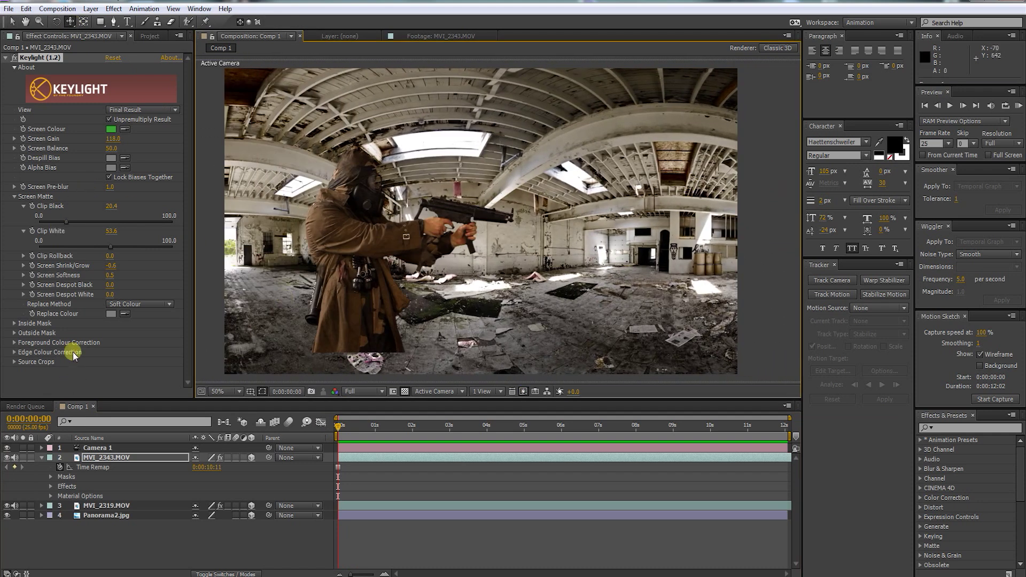
# Scrub through MVI_2344.MOV for the pistol-aiming pose and add the clip above the MVI_2343.MOV layer
pyautogui.click(150, 36)
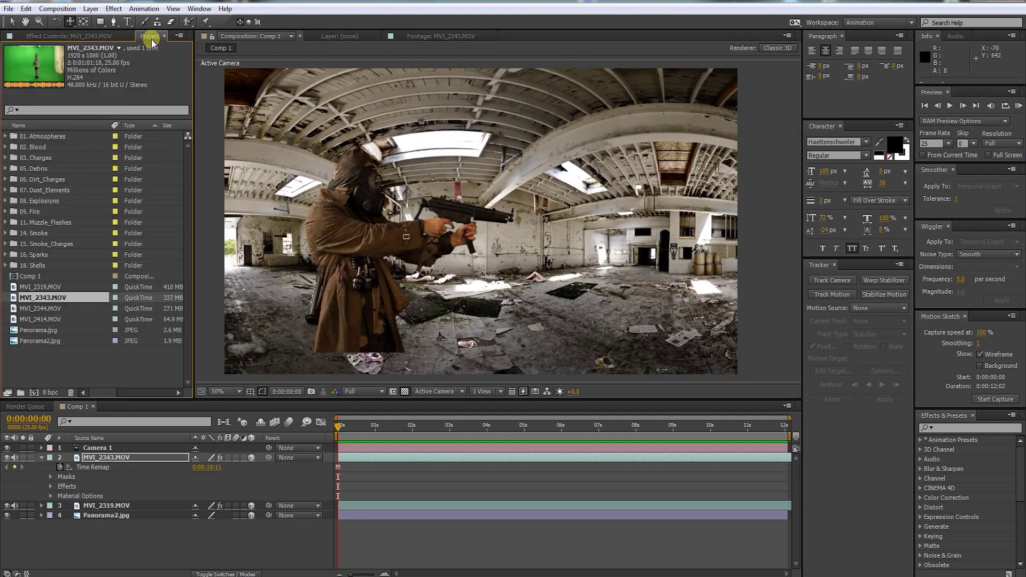
pyautogui.doubleClick(13, 309)
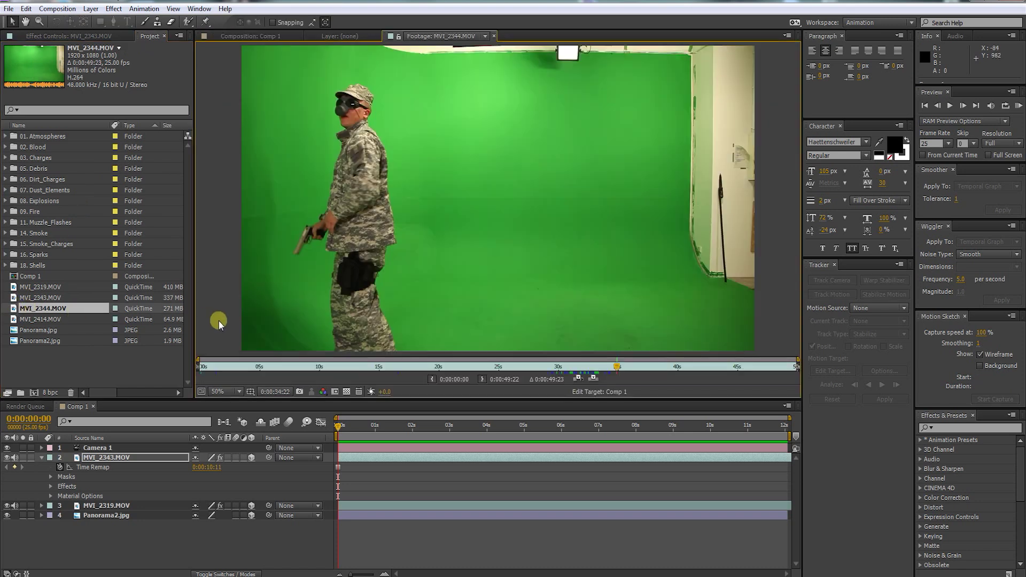
pyautogui.moveTo(213, 371); pyautogui.dragTo(261, 367)
pyautogui.moveTo(384, 368)
pyautogui.mouseDown()
pyautogui.moveTo(454, 368)
pyautogui.moveTo(415, 368)
pyautogui.mouseUp()
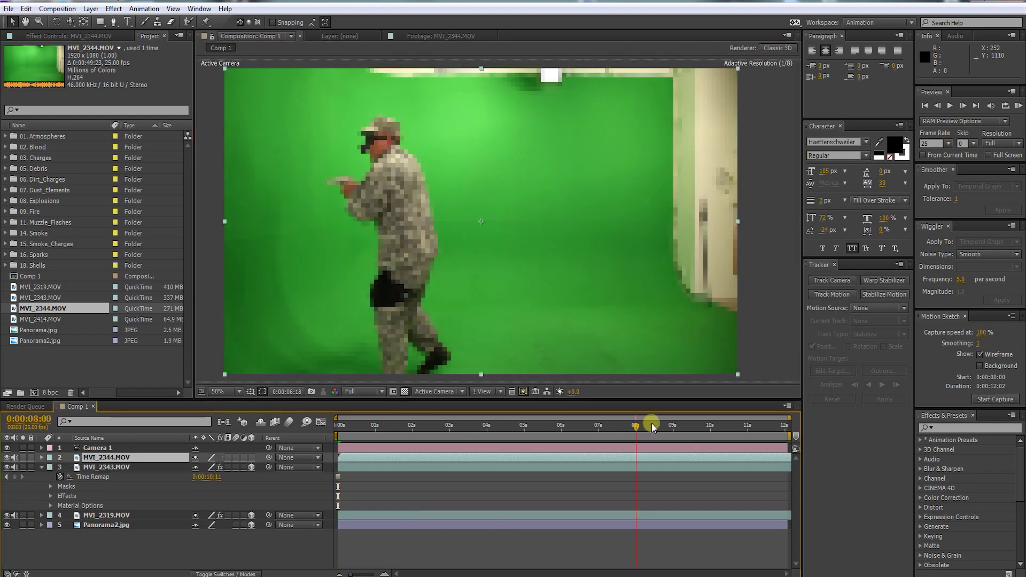
# Find the pistol-aiming pose in MVI_2344.MOV at 0:00:11:05, split the layer, delete the unneeded part and freeze that frame
pyautogui.moveTo(652, 423); pyautogui.dragTo(754, 425)
pyautogui.moveTo(641, 457)
pyautogui.mouseDown()
pyautogui.moveTo(378, 459)
pyautogui.moveTo(476, 456)
pyautogui.mouseUp()
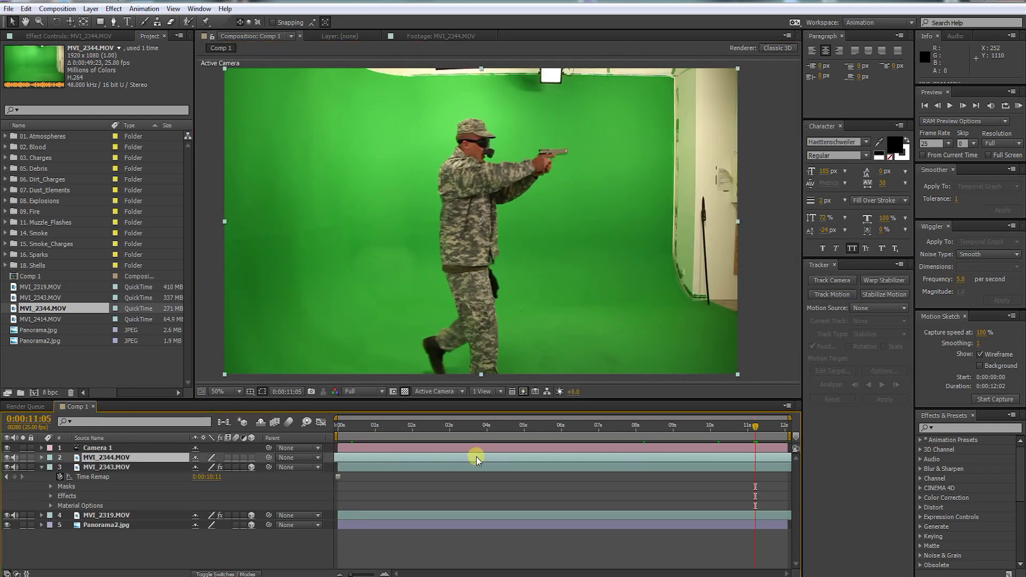
pyautogui.hotkey('ctrl', 'shift', 'd')
pyautogui.click(712, 464)
pyautogui.press('Delete')
pyautogui.rightClick(759, 457)
# Mask the MVI_2344.MOV soldier loosely and reuse the Keylight effect from the MVI_2343.MOV layer on it
pyautogui.click(113, 22)
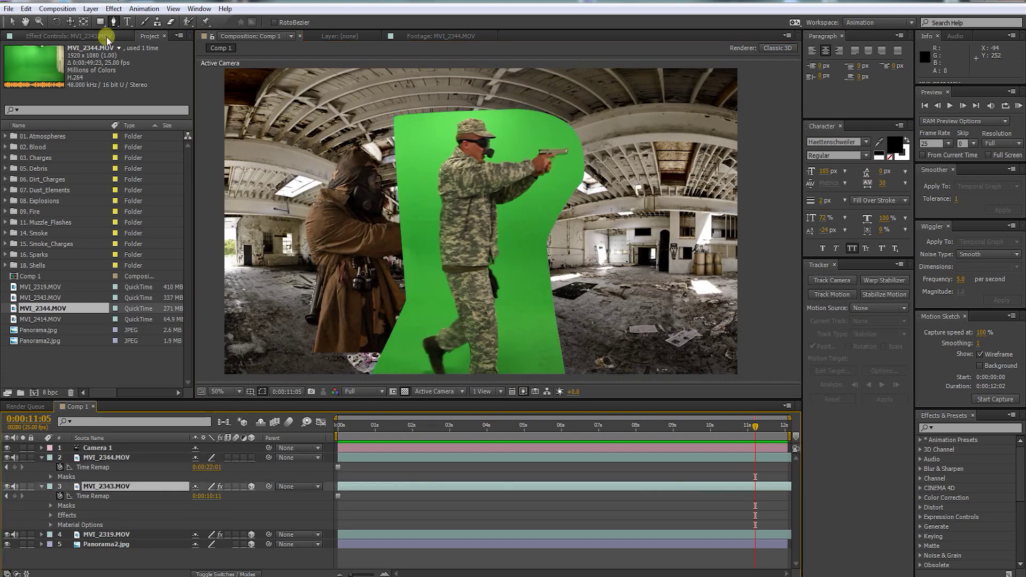
pyautogui.click(106, 37)
pyautogui.hotkey('ctrl', 'v')
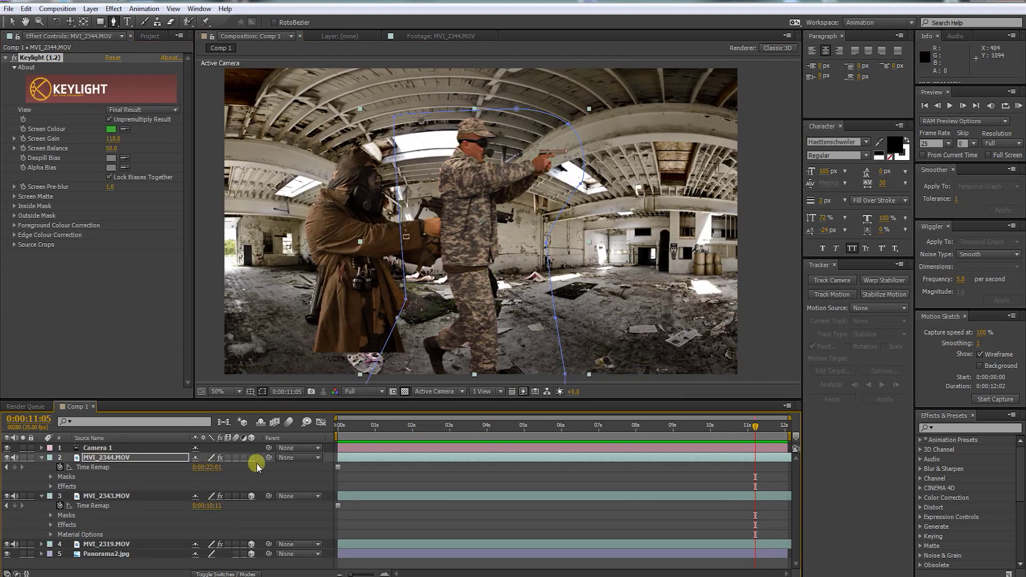
# Make the MVI_2344.MOV layer 3D, move the soldier opposite the hooded gunman and rotate him to face the gunman
pyautogui.click(252, 459)
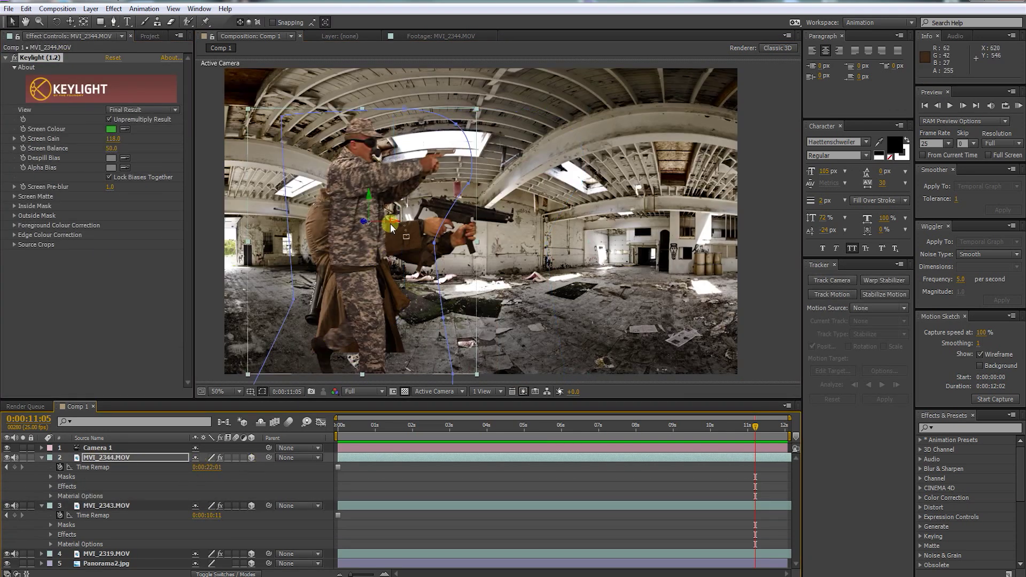
pyautogui.moveTo(390, 219); pyautogui.dragTo(522, 214)
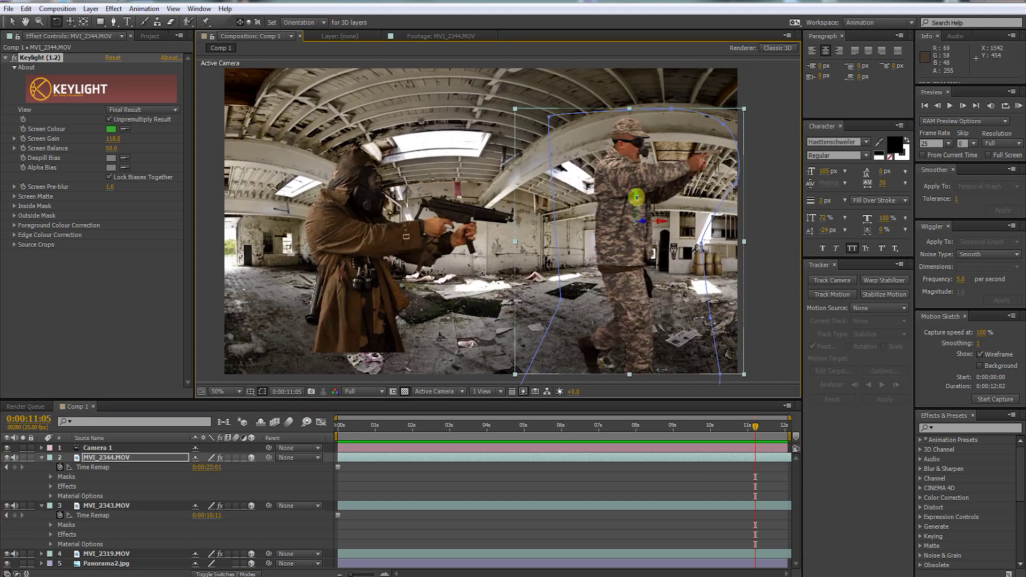
pyautogui.moveTo(637, 198)
pyautogui.mouseDown()
pyautogui.moveTo(590, 201)
pyautogui.moveTo(618, 205)
pyautogui.mouseUp()
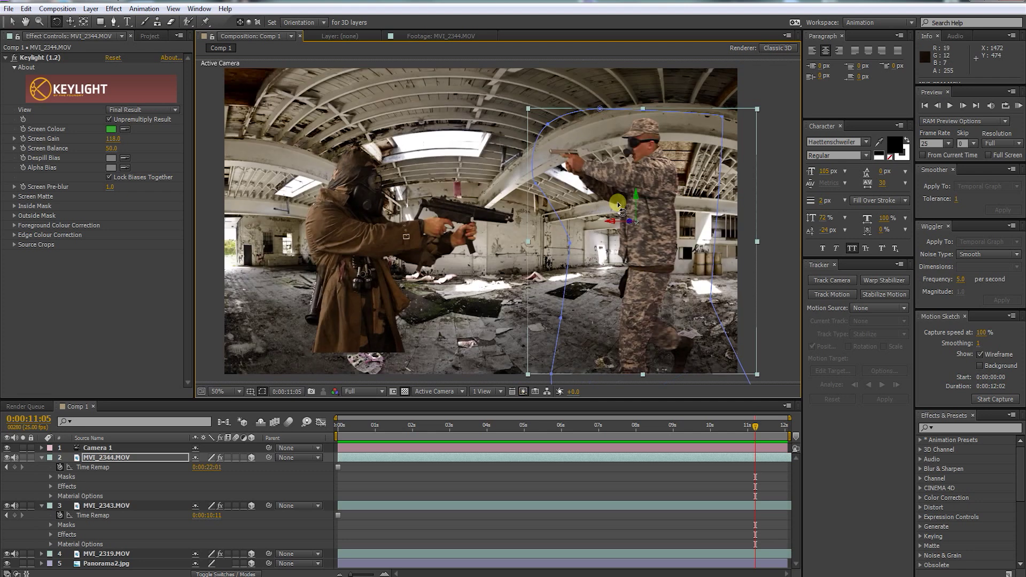
# Track the camera sideways and move the pistol soldier farther from the hooded gunman, lower and much closer to the camera
pyautogui.scroll(-2, 618, 205)
pyautogui.click(71, 22)
pyautogui.scroll(2, 539, 245)
pyautogui.moveTo(539, 245); pyautogui.dragTo(379, 222)
pyautogui.press('v')
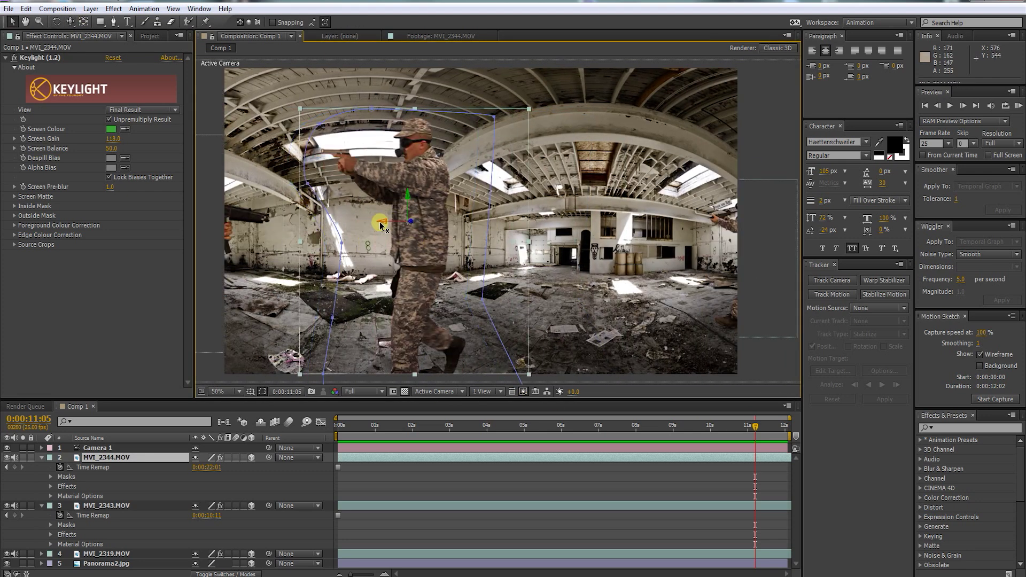
pyautogui.hotkey('ctrl', 'z')
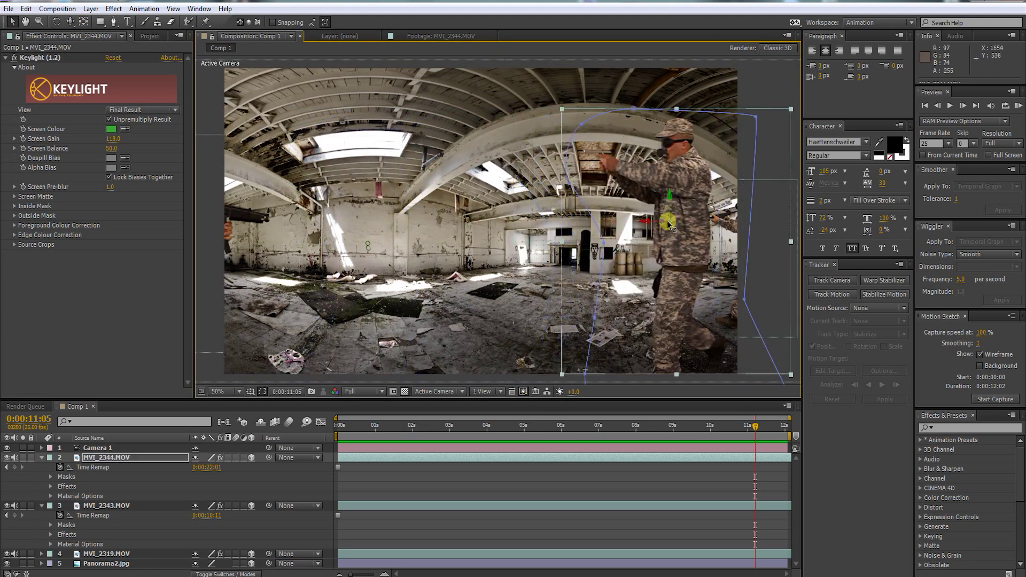
pyautogui.moveTo(662, 223); pyautogui.dragTo(685, 261)
pyautogui.press(',')
pyautogui.moveTo(676, 216); pyautogui.dragTo(585, 283)
# Raise the foreground pistol soldier slightly and track the camera to check him against the rifle soldier behind
pyautogui.press('.')
pyautogui.press('c')
pyautogui.moveTo(460, 201); pyautogui.dragTo(375, 220)
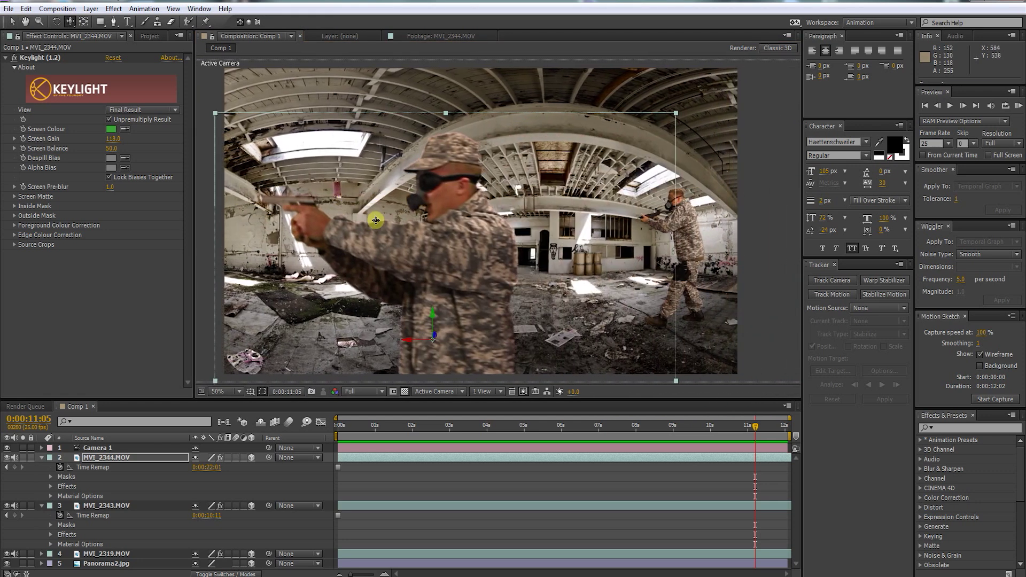
pyautogui.press('v')
pyautogui.moveTo(426, 309); pyautogui.dragTo(426, 284)
pyautogui.press('c')
pyautogui.moveTo(358, 227)
pyautogui.mouseDown()
pyautogui.moveTo(904, 226)
pyautogui.moveTo(374, 220)
pyautogui.moveTo(369, 230)
pyautogui.mouseUp()
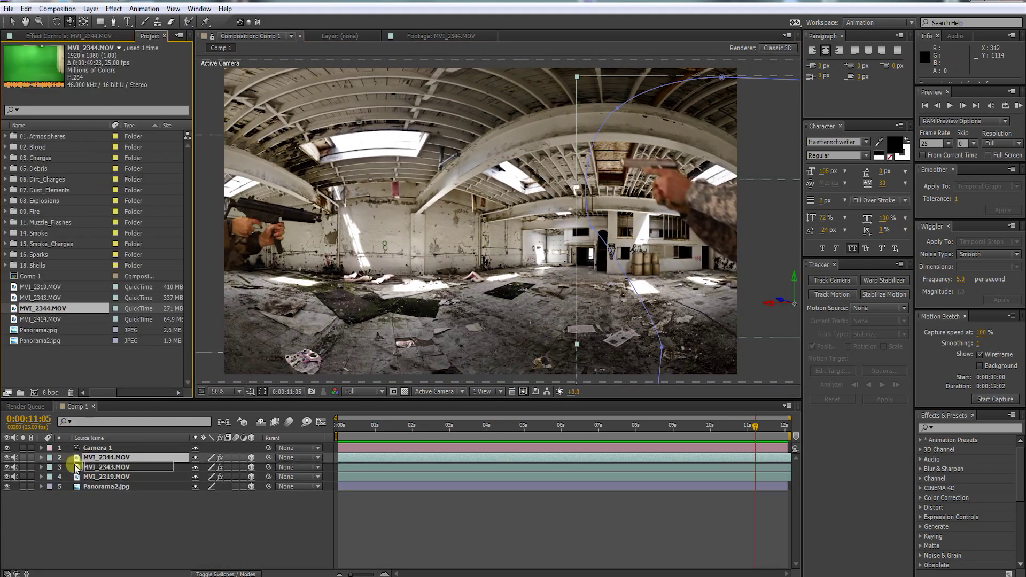
# Add MVI_2344.MOV again below the camera layer, find the standing pose with lowered pistol at 0:00:10:11 and freeze that frame
pyautogui.moveTo(75, 468); pyautogui.dragTo(72, 451)
pyautogui.moveTo(453, 428); pyautogui.dragTo(726, 427)
pyautogui.moveTo(385, 456); pyautogui.dragTo(349, 455)
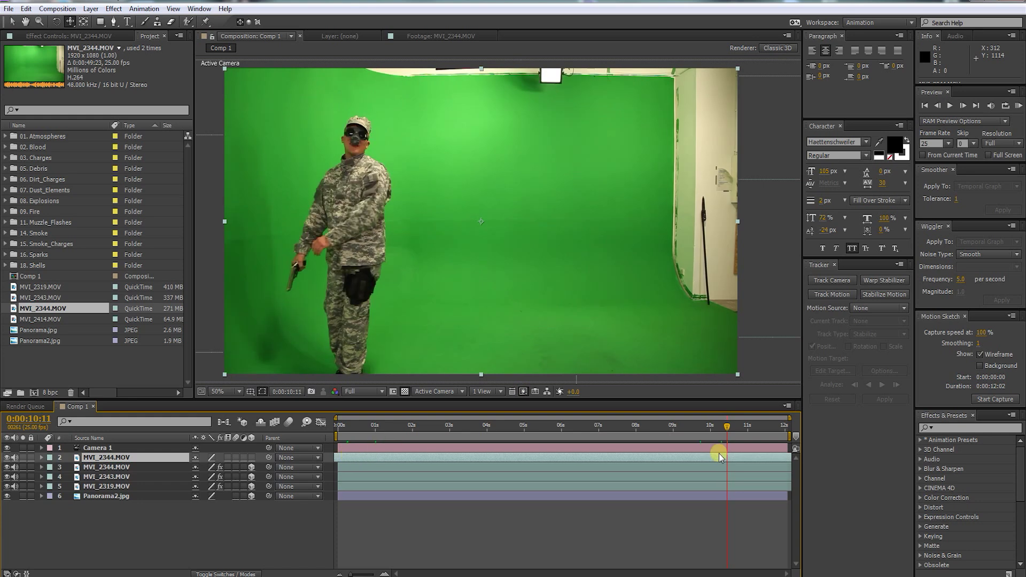
pyautogui.rightClick(741, 459)
pyautogui.moveTo(767, 79)
pyautogui.click(914, 116)
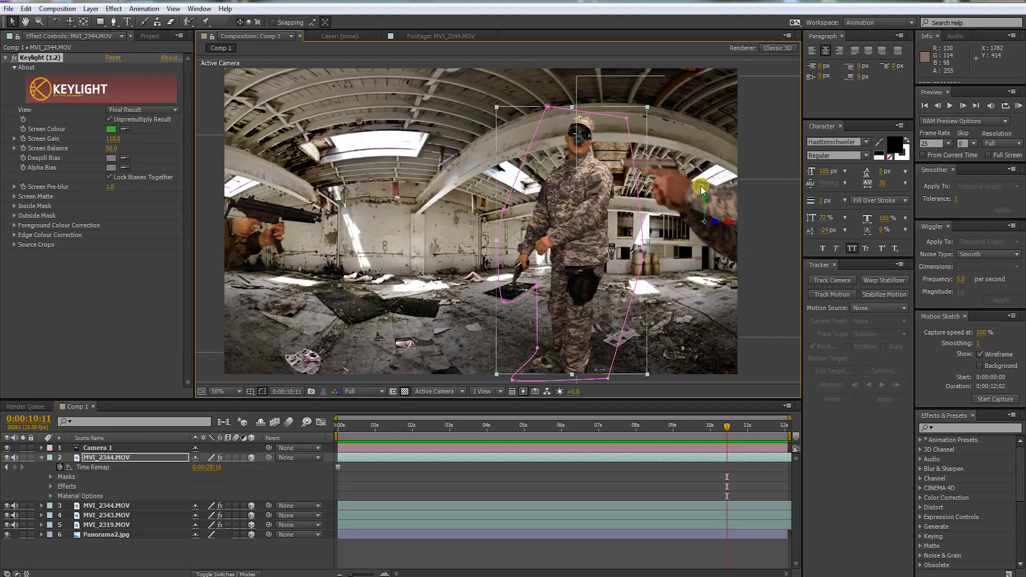
# Lower the keyed standing soldier in the frame and scale his layer to 131%
pyautogui.moveTo(704, 190); pyautogui.dragTo(705, 209)
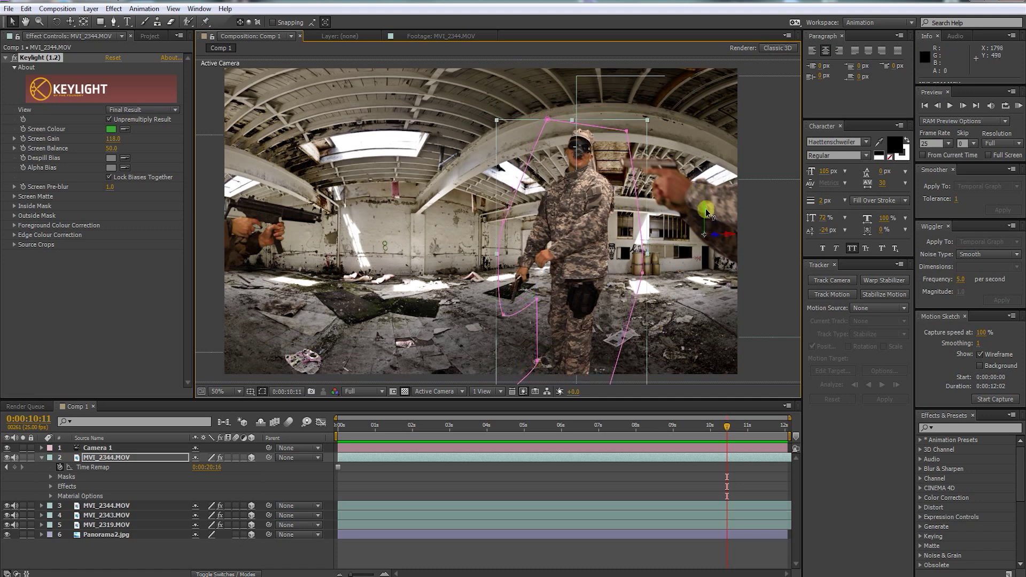
pyautogui.moveTo(649, 122)
pyautogui.mouseDown()
pyautogui.moveTo(663, 113)
pyautogui.moveTo(631, 128)
pyautogui.moveTo(647, 136)
pyautogui.moveTo(653, 115)
pyautogui.moveTo(630, 119)
pyautogui.mouseUp()
pyautogui.press('s')
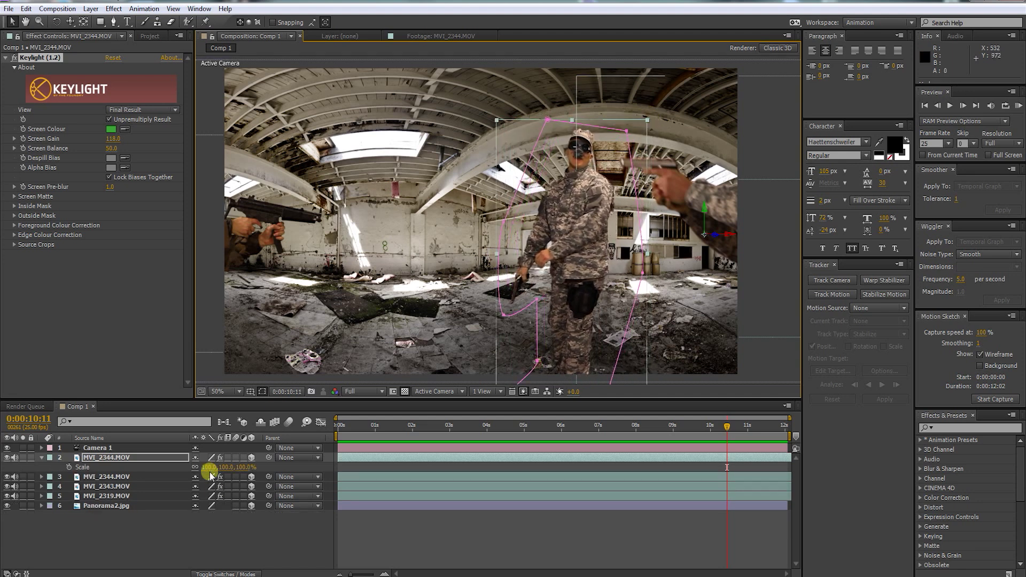
pyautogui.moveTo(218, 467); pyautogui.dragTo(234, 467)
# Scale the standing soldier to 108% and position him between the hooded gunman and the foreground pistol soldier
pyautogui.click(71, 22)
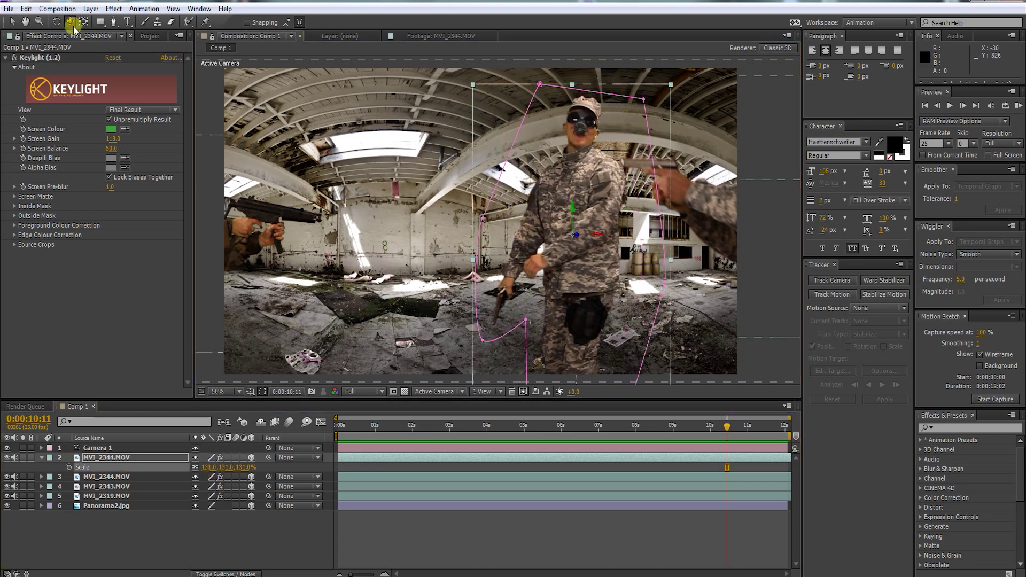
pyautogui.moveTo(350, 227); pyautogui.dragTo(460, 226)
pyautogui.press('v')
pyautogui.moveTo(691, 208); pyautogui.dragTo(468, 266)
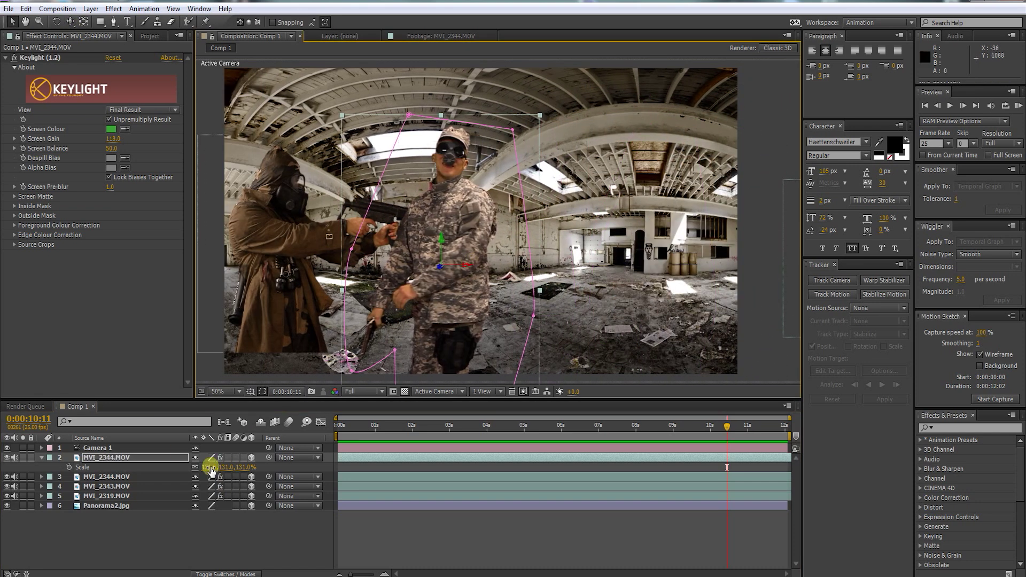
pyautogui.moveTo(210, 467); pyautogui.dragTo(197, 467)
pyautogui.moveTo(462, 267); pyautogui.dragTo(682, 270)
# Tilt the standing soldier backwards and track the camera sideways to check his placement
pyautogui.press('c')
pyautogui.moveTo(459, 143); pyautogui.dragTo(385, 159)
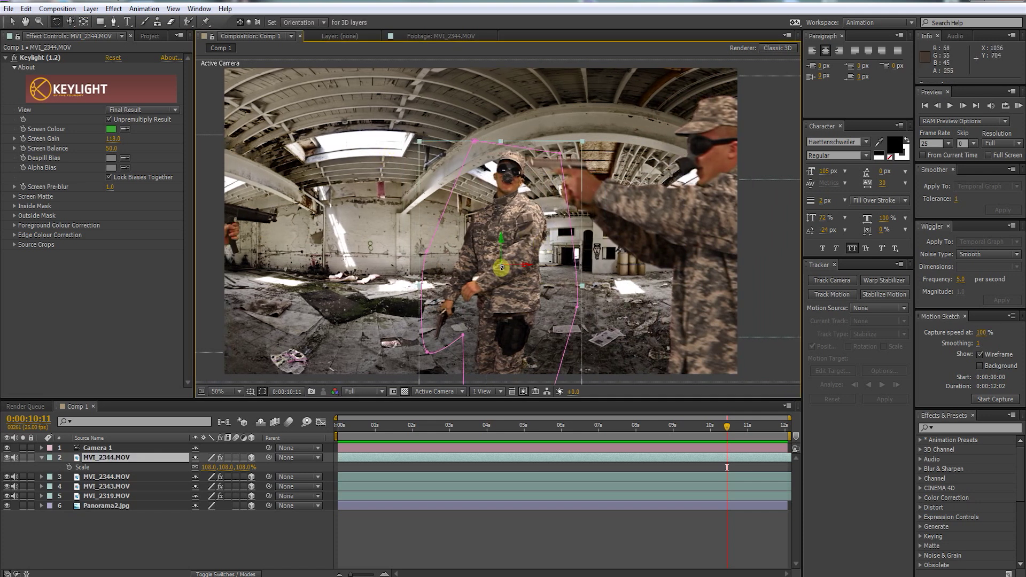
pyautogui.moveTo(495, 267)
pyautogui.mouseDown()
pyautogui.moveTo(511, 265)
pyautogui.moveTo(507, 255)
pyautogui.moveTo(504, 266)
pyautogui.mouseUp()
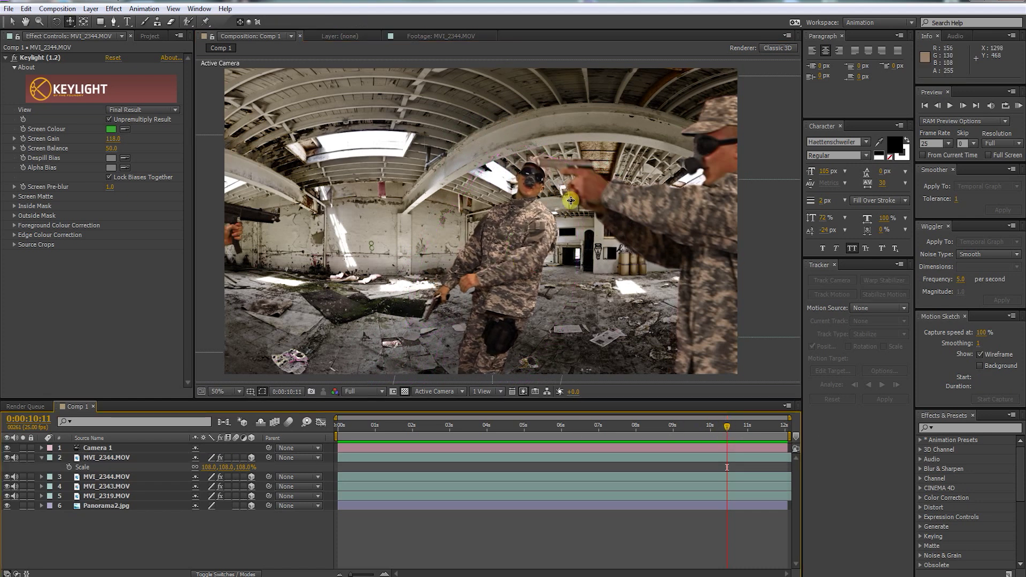
pyautogui.moveTo(571, 201); pyautogui.dragTo(640, 196)
# Add MVI_2414.MOV below the camera layer and shift it in time to show the man aiming his gun
pyautogui.click(140, 36)
pyautogui.click(13, 318)
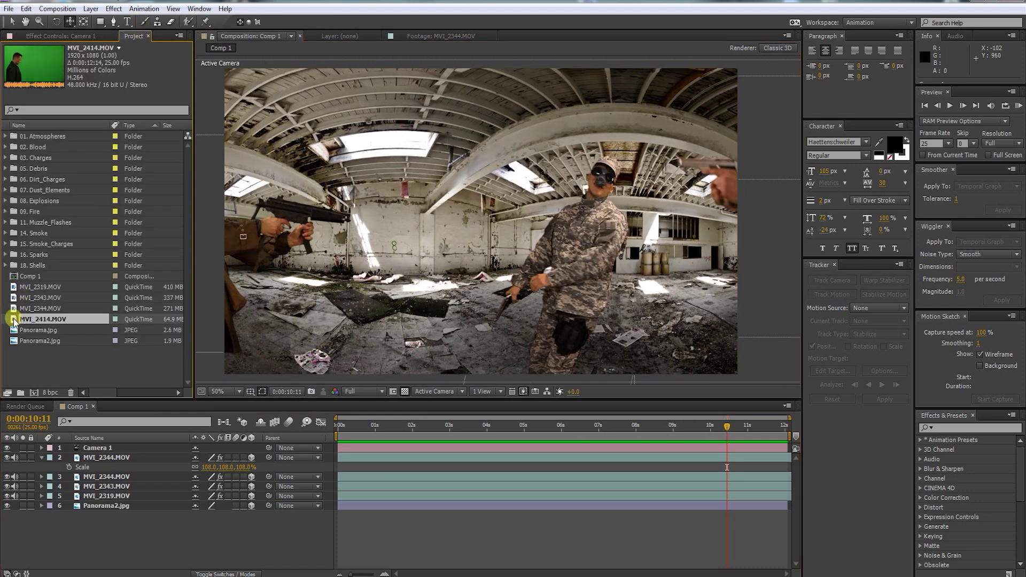
pyautogui.moveTo(23, 455); pyautogui.dragTo(23, 453)
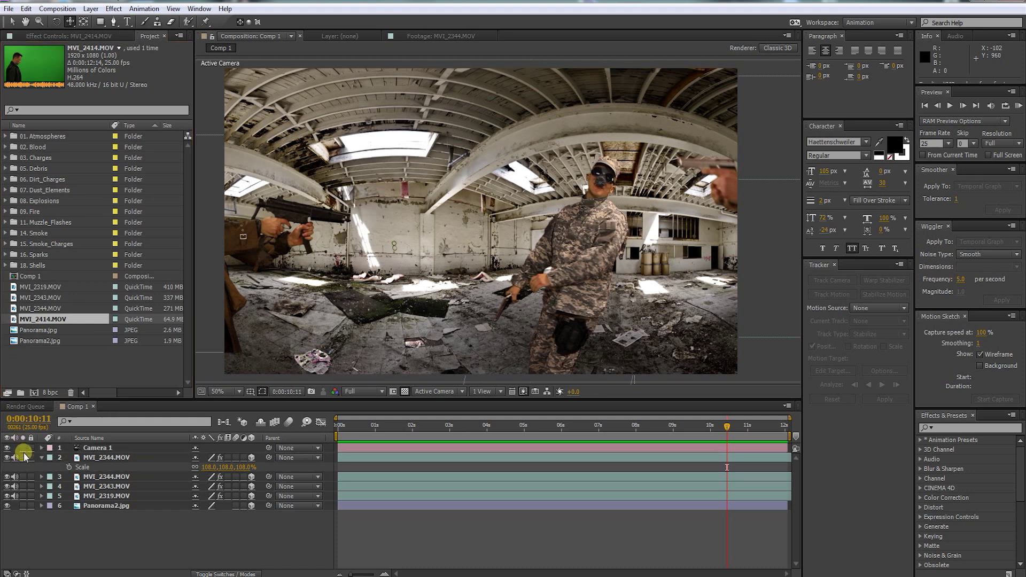
pyautogui.moveTo(527, 458); pyautogui.dragTo(572, 457)
# Draw a loose closed mask with the Pen tool around the man and his gun in MVI_2414.MOV
pyautogui.press('g')
pyautogui.click(297, 110)
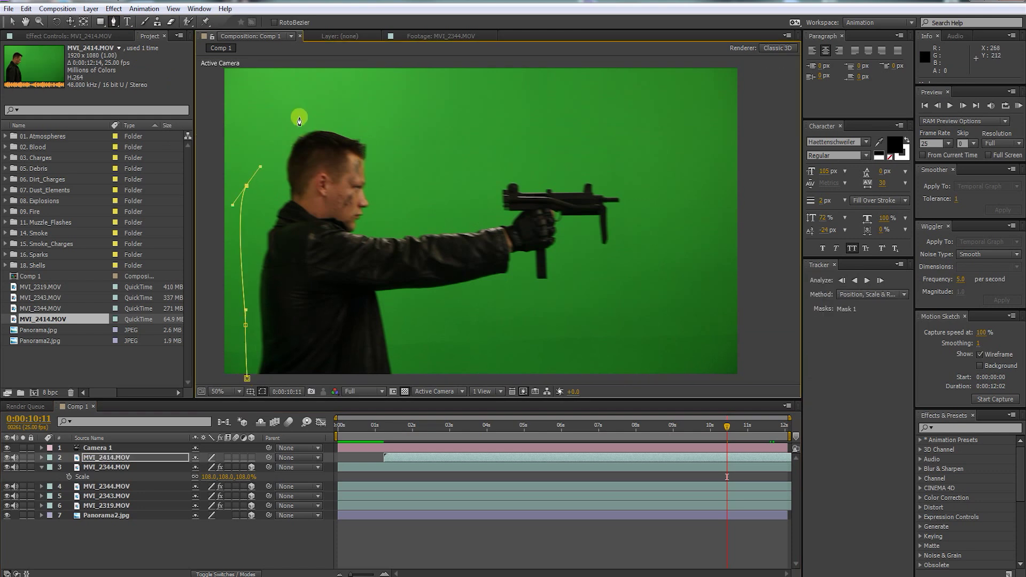
pyautogui.click(417, 314)
pyautogui.click(247, 374)
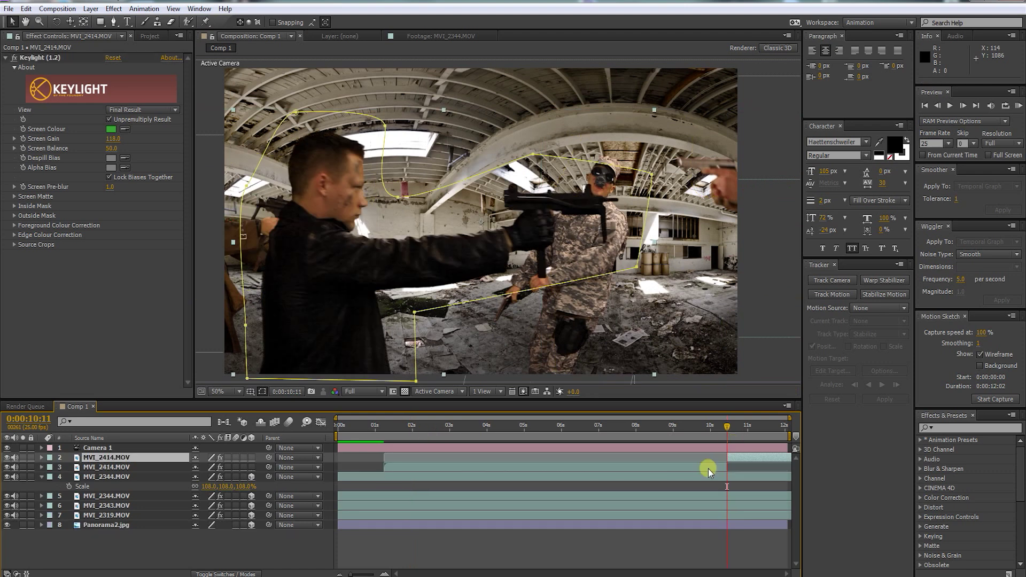
# Freeze the MVI_2414.MOV frame at 0:00:10:11 and extend the layer across the whole composition
pyautogui.rightClick(740, 458)
pyautogui.moveTo(758, 78)
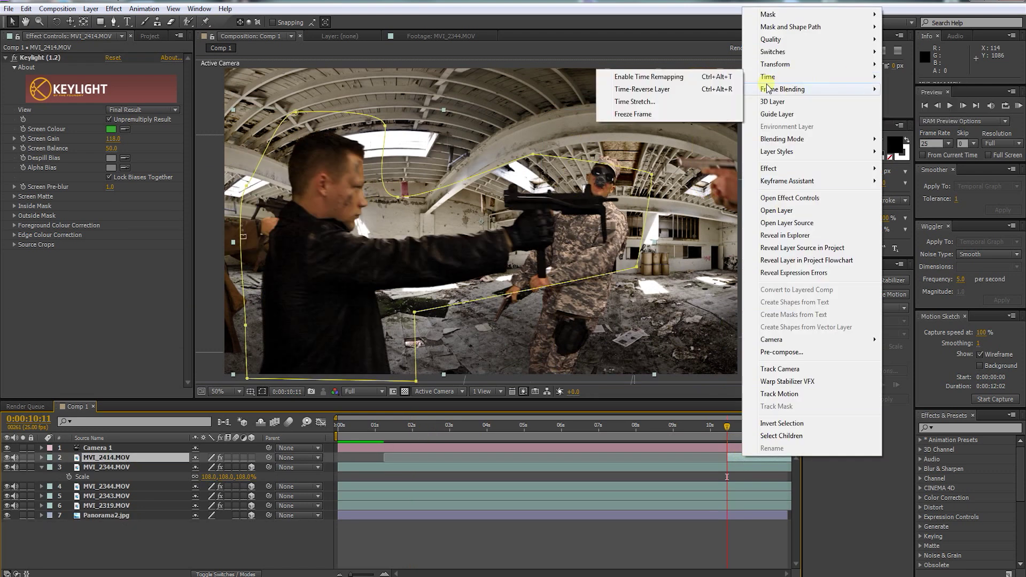
pyautogui.click(697, 117)
pyautogui.moveTo(743, 453); pyautogui.dragTo(358, 453)
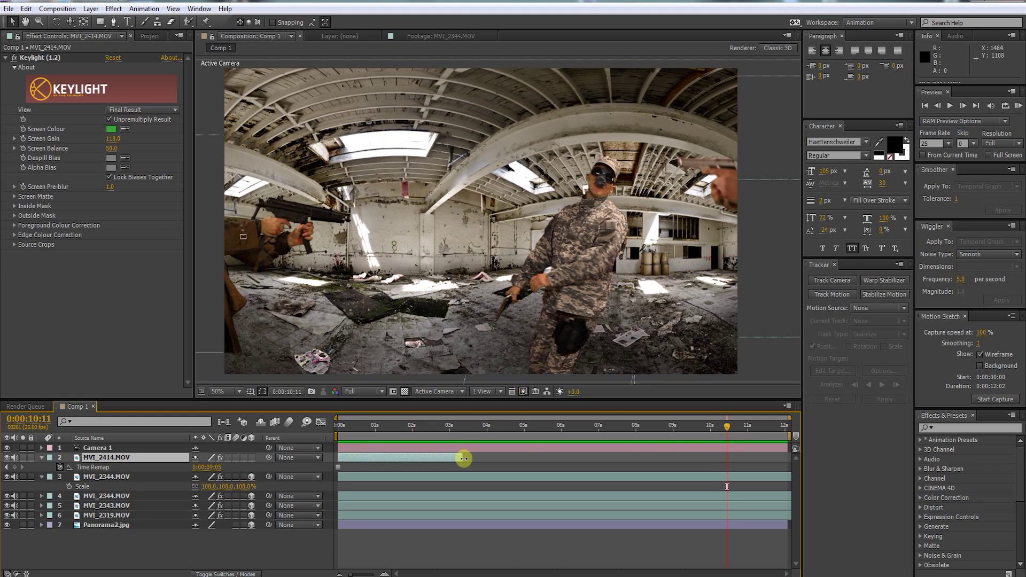
pyautogui.moveTo(462, 458); pyautogui.dragTo(764, 459)
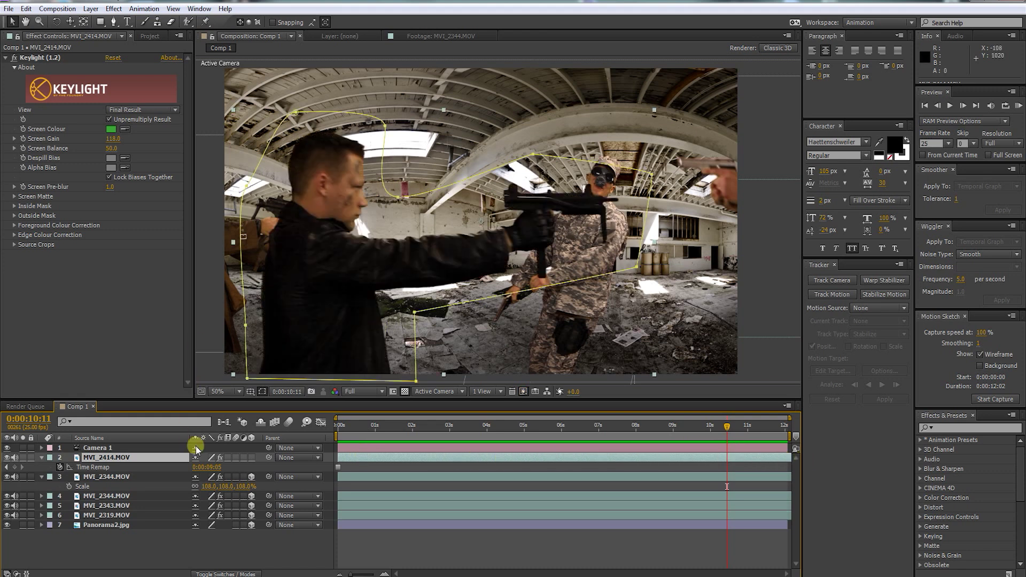
# Make the MVI_2414.MOV layer 3D and place the man at the far end of the scene, beyond the pistol soldier
pyautogui.click(248, 457)
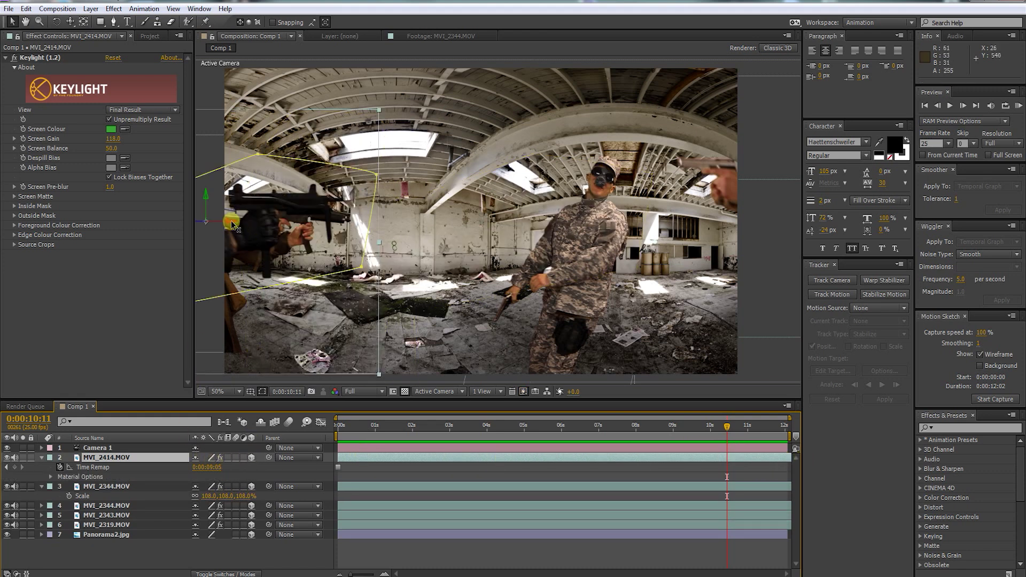
pyautogui.moveTo(233, 224); pyautogui.dragTo(858, 227)
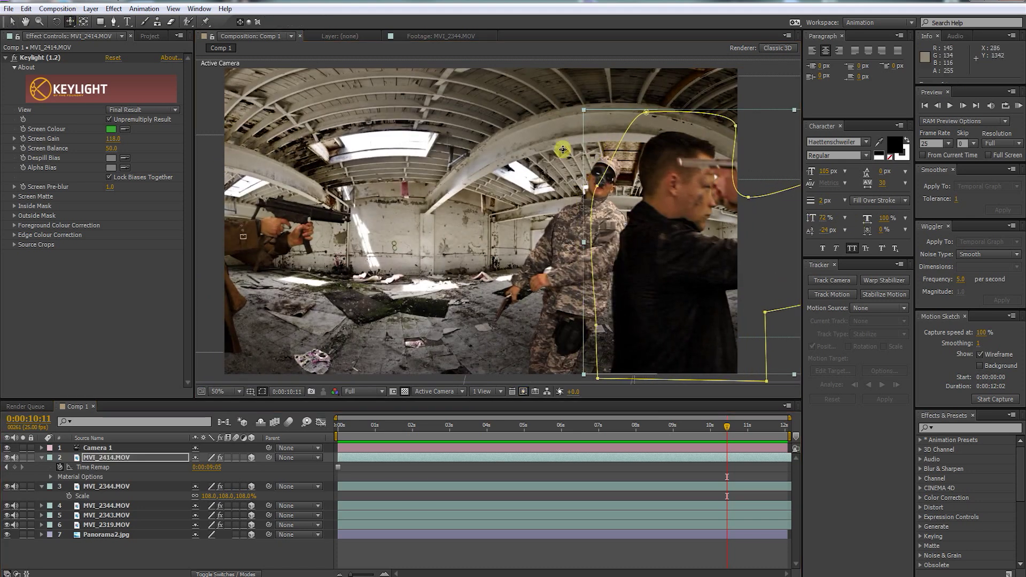
pyautogui.press('c')
pyautogui.moveTo(563, 151); pyautogui.dragTo(467, 152)
pyautogui.press('v')
pyautogui.moveTo(484, 219); pyautogui.dragTo(825, 219)
pyautogui.click(70, 21)
pyautogui.moveTo(316, 171); pyautogui.dragTo(211, 171)
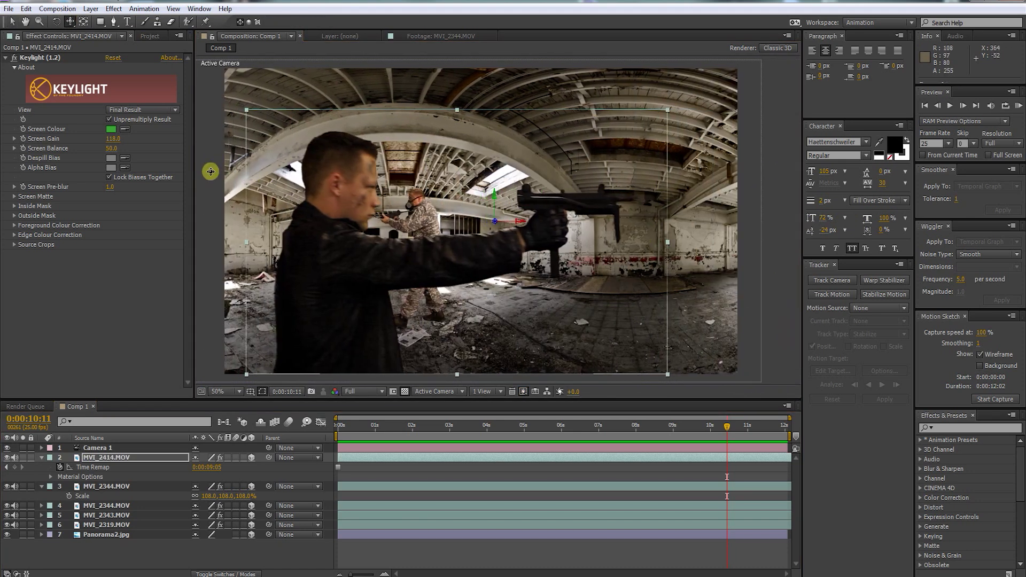
pyautogui.press('v')
pyautogui.press('w')
pyautogui.moveTo(508, 224); pyautogui.dragTo(302, 232)
# Frame the rifle soldier with the camera and scale the MVI_2343.MOV layer to 147.2%
pyautogui.press('v')
pyautogui.click(114, 506)
pyautogui.click(114, 515)
pyautogui.press('c')
pyautogui.moveTo(414, 157); pyautogui.dragTo(483, 210)
pyautogui.press('v')
pyautogui.press('s')
pyautogui.moveTo(208, 525); pyautogui.dragTo(220, 525)
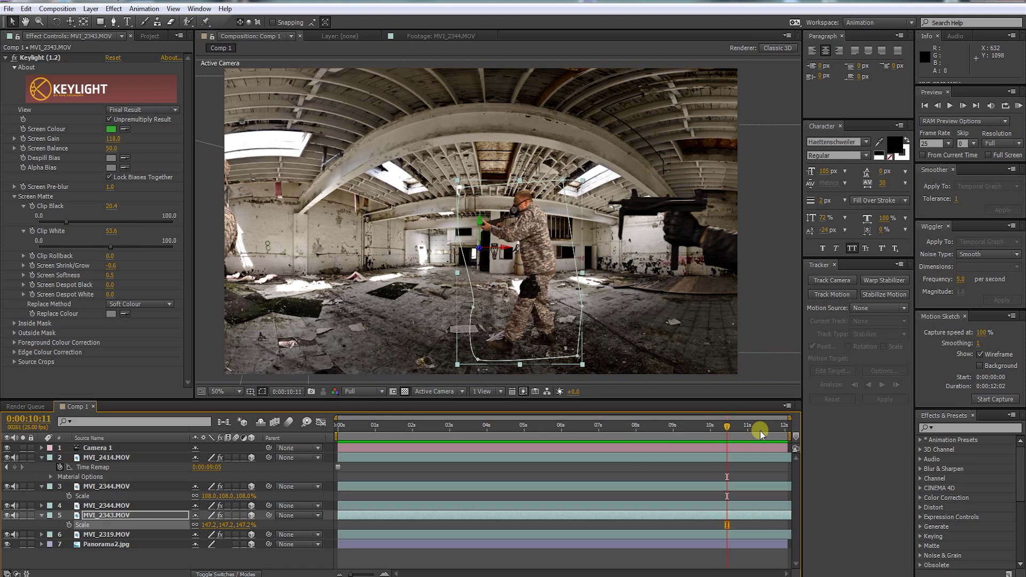
# Track the camera to the hooded gunman, return to 0:00:00:00 and collapse the properties of all layers
pyautogui.moveTo(213, 126); pyautogui.dragTo(721, 269)
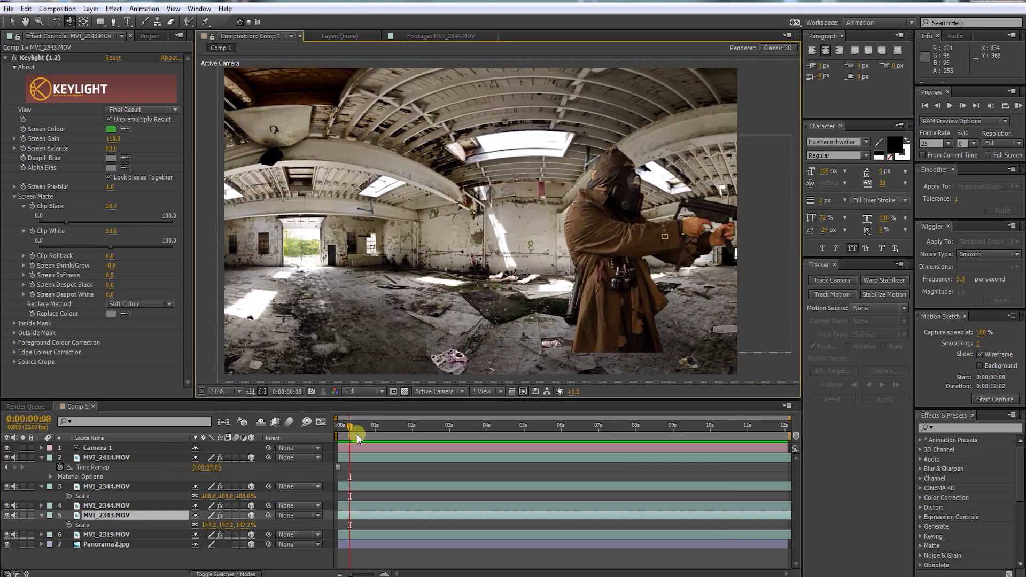
pyautogui.moveTo(347, 431); pyautogui.dragTo(338, 427)
pyautogui.click(115, 458)
pyautogui.hotkey('ctrl', 'a')
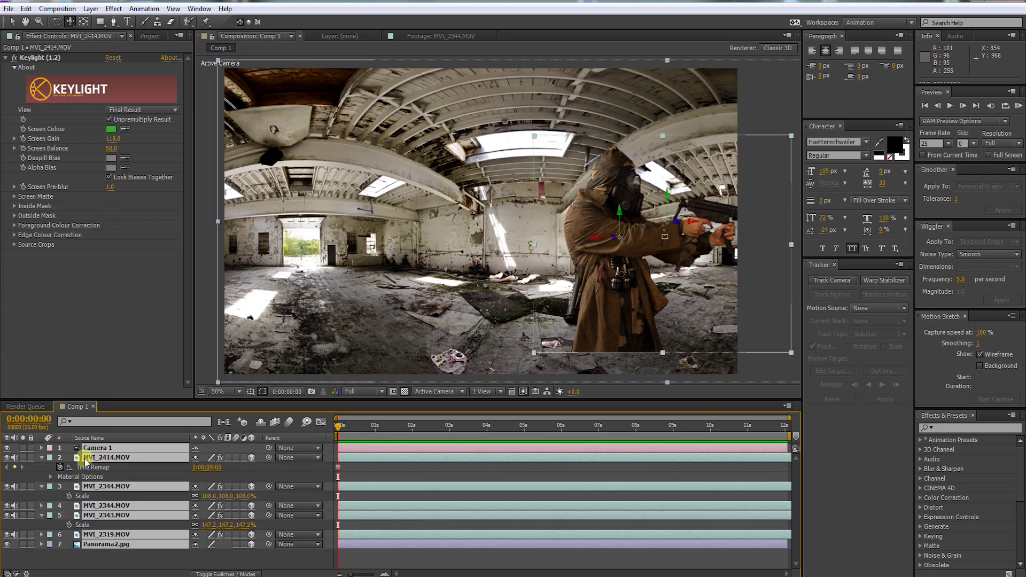
pyautogui.click(47, 458)
pyautogui.click(80, 528)
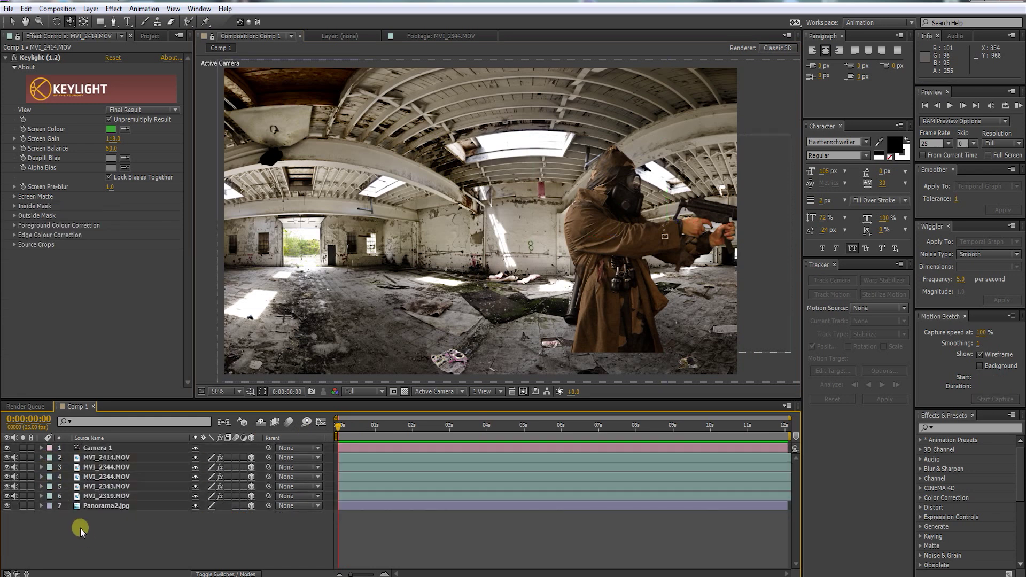
# Enable keyframing at 0:00:00:00 for all Transform properties of Camera 1, from Point of Interest to Z Rotation
pyautogui.click(41, 448)
pyautogui.click(51, 458)
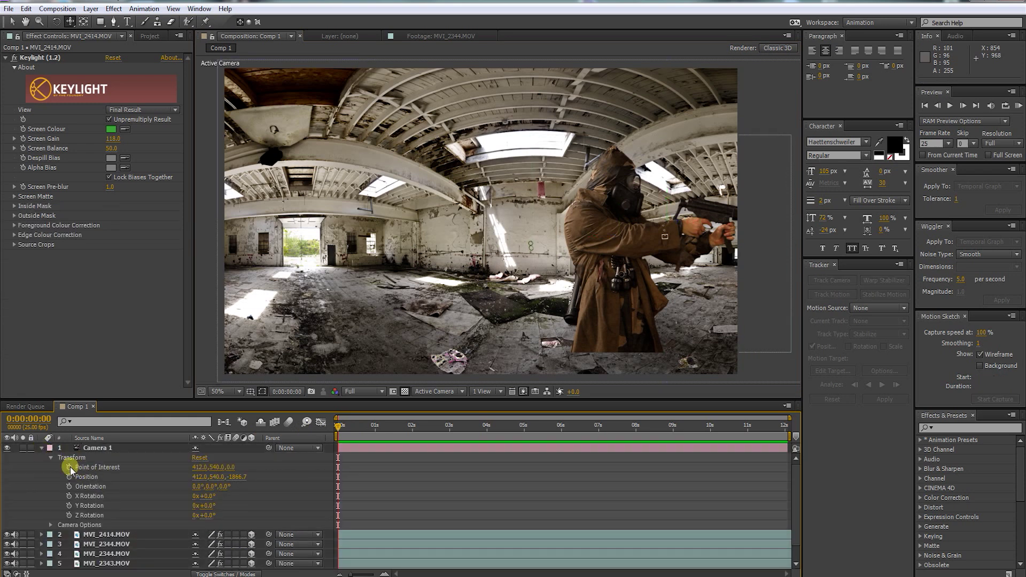
pyautogui.moveTo(69, 517); pyautogui.dragTo(70, 517)
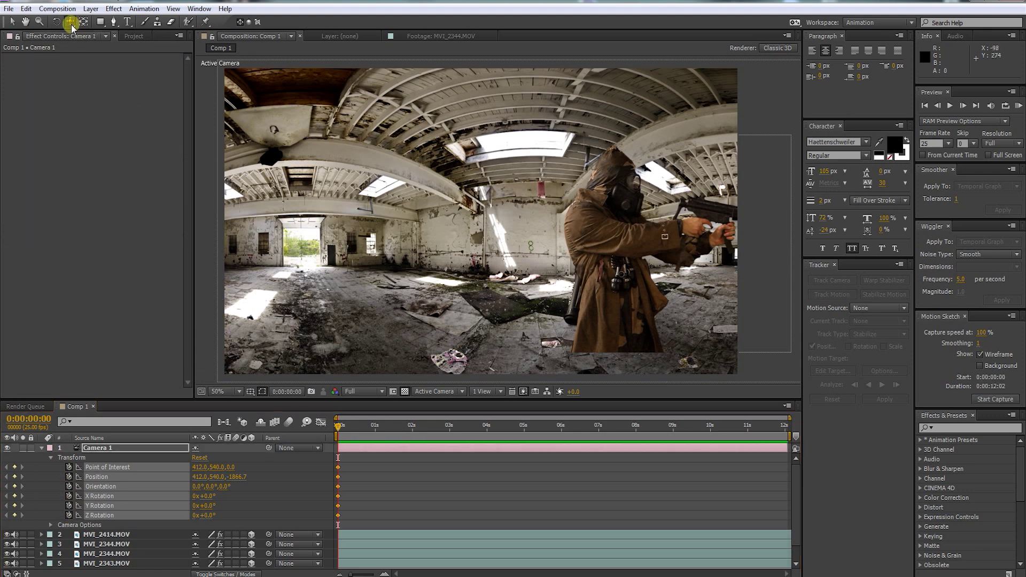
# Keyframe the camera at 0:00:10:13 with position 4604.8, 540.0, -1961.5, framing the man in black and the rifle soldier behind him
pyautogui.moveTo(72, 24); pyautogui.dragTo(92, 47)
pyautogui.moveTo(309, 239); pyautogui.dragTo(301, 166)
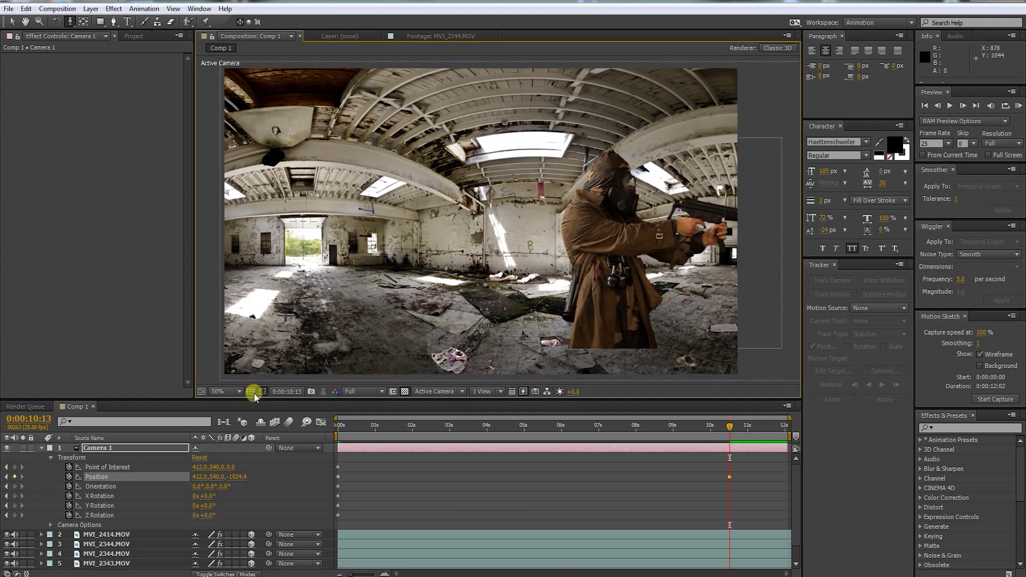
pyautogui.click(251, 392)
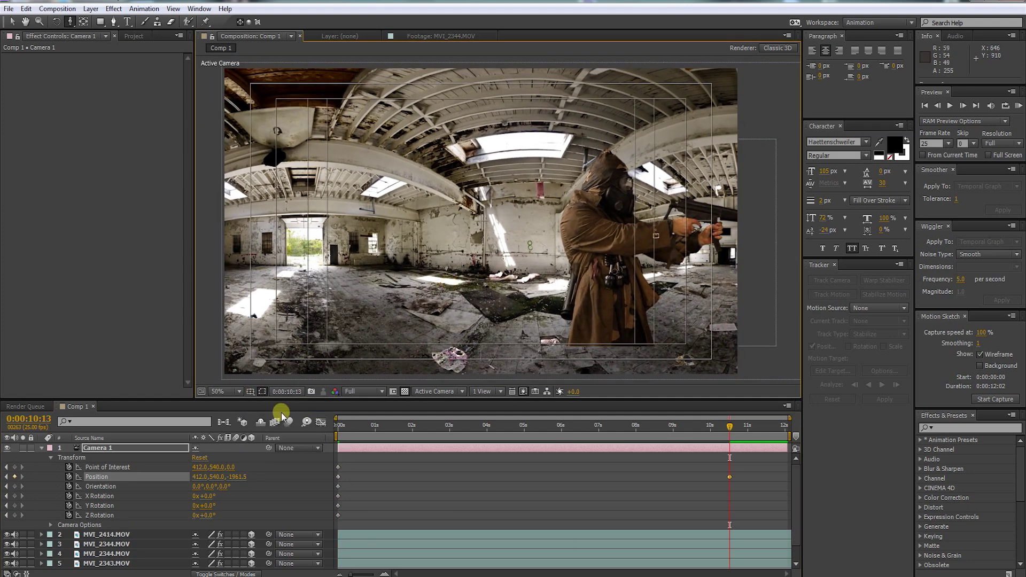
pyautogui.moveTo(227, 195); pyautogui.dragTo(227, 220)
pyautogui.moveTo(552, 261); pyautogui.dragTo(486, 258)
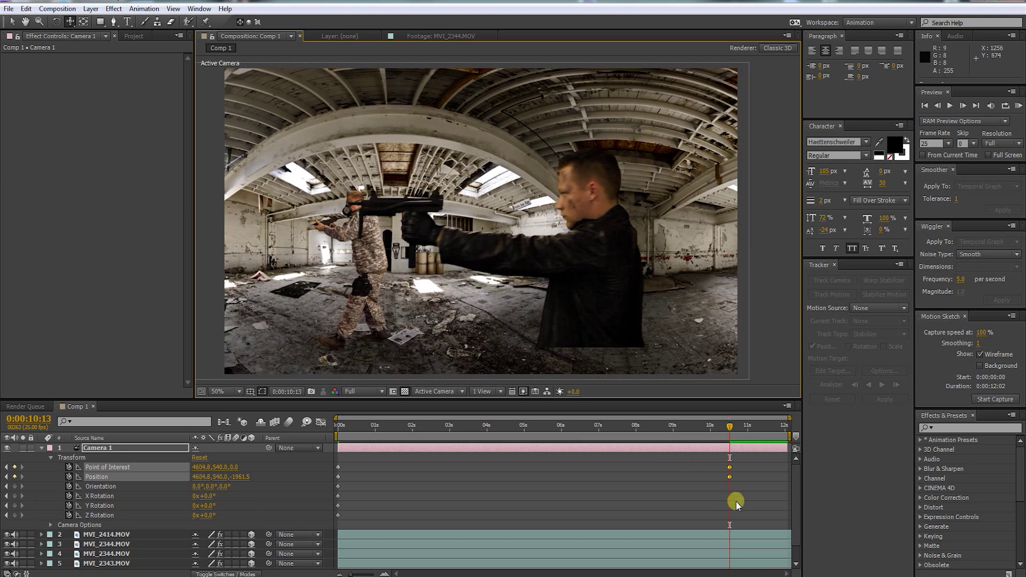
# Bring the camera closer at 0:00:00:00 to Z position -1294.7 and keyframe a slight Z Rotation tilt there and at 0:00:10:13
pyautogui.moveTo(732, 424); pyautogui.dragTo(328, 445)
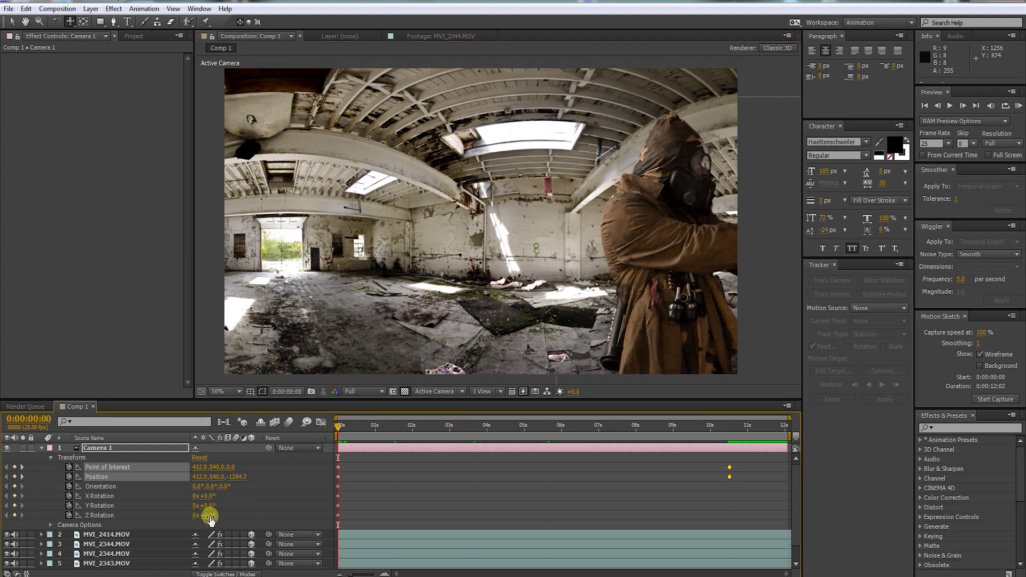
pyautogui.moveTo(208, 516); pyautogui.dragTo(212, 513)
pyautogui.click(729, 427)
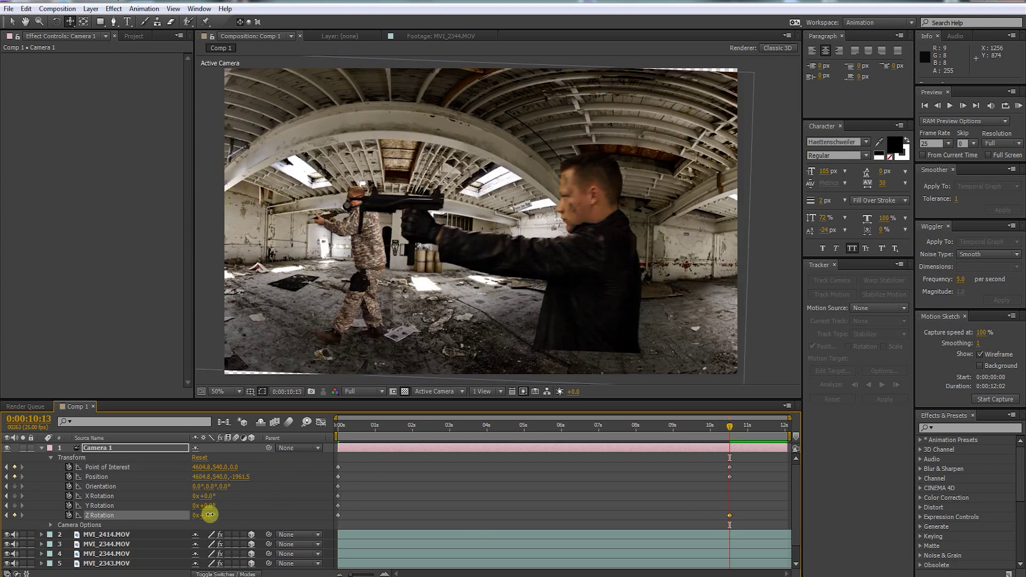
pyautogui.moveTo(209, 514); pyautogui.dragTo(209, 515)
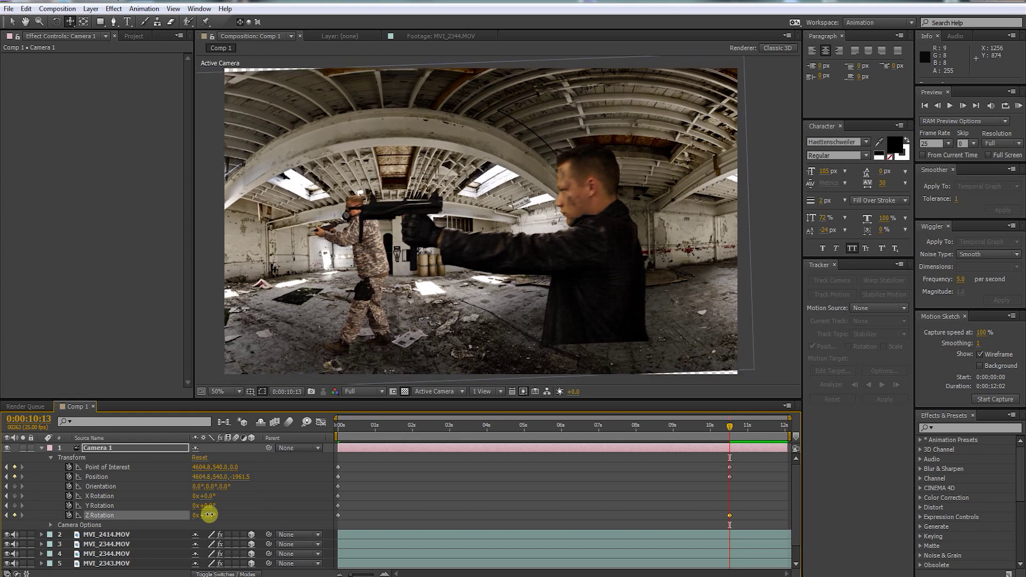
# Move the camera's end keyframes to the end of the composition and run a RAM preview of the camera move
pyautogui.moveTo(747, 463); pyautogui.dragTo(787, 514)
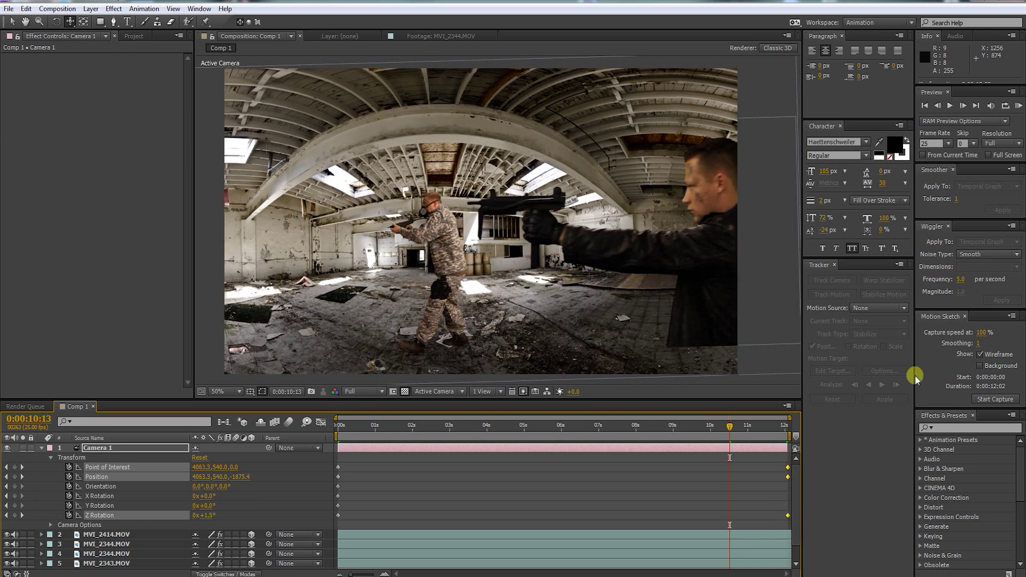
pyautogui.click(1017, 106)
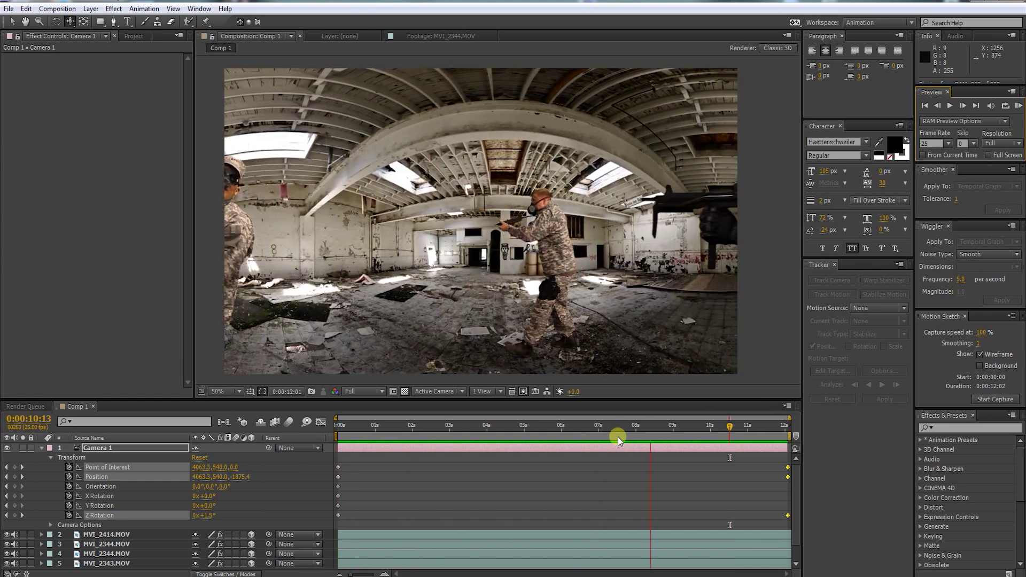
pyautogui.click(104, 546)
pyautogui.click(104, 563)
pyautogui.press('v')
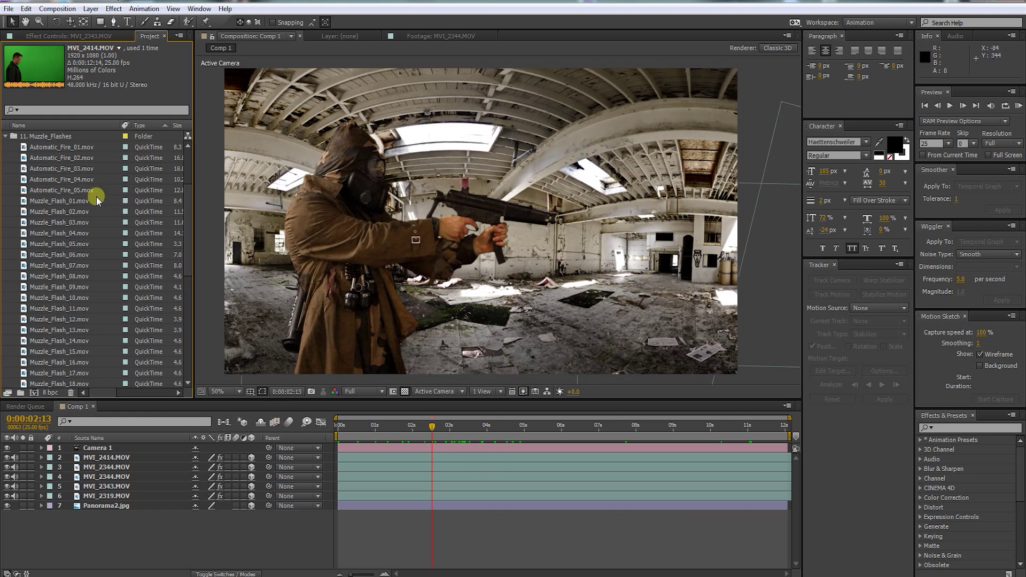
# Preview Automatic_Fire_04.mov and the Muzzle_Flash clips 01 to 05 and 07 to compare their flash shapes
pyautogui.doubleClick(24, 179)
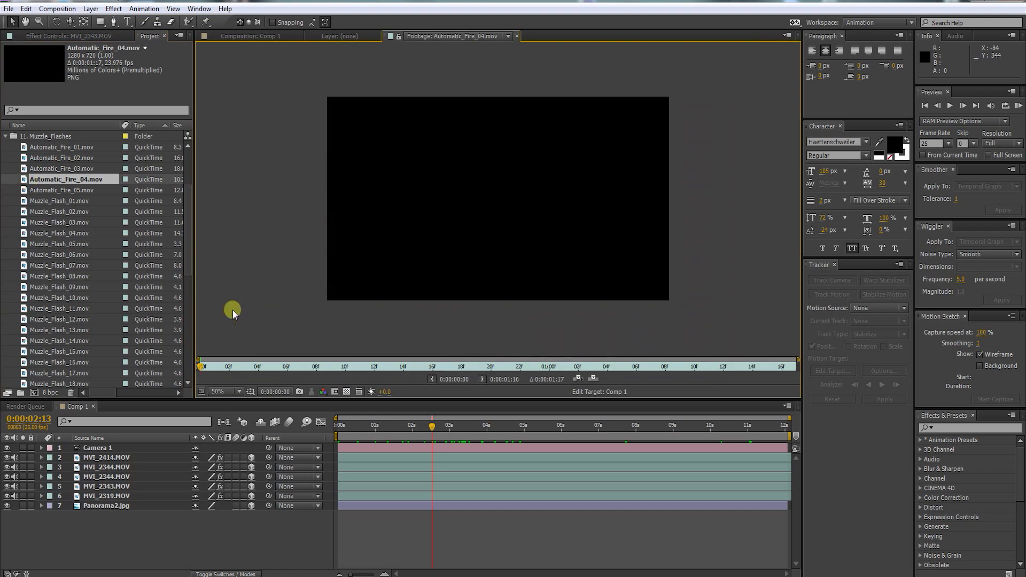
pyautogui.moveTo(203, 364); pyautogui.dragTo(245, 366)
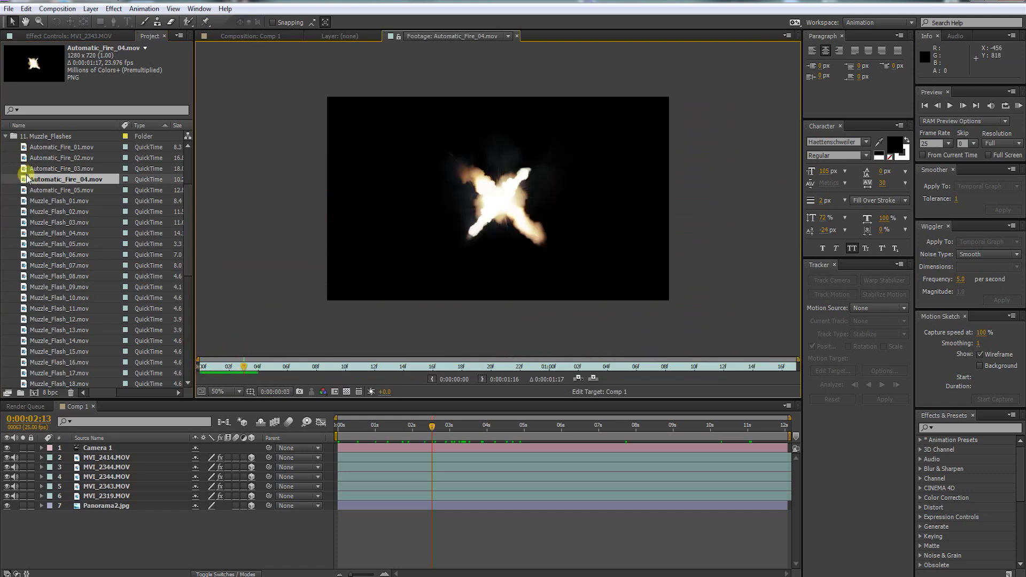
pyautogui.doubleClick(24, 201)
pyautogui.moveTo(199, 367); pyautogui.dragTo(234, 367)
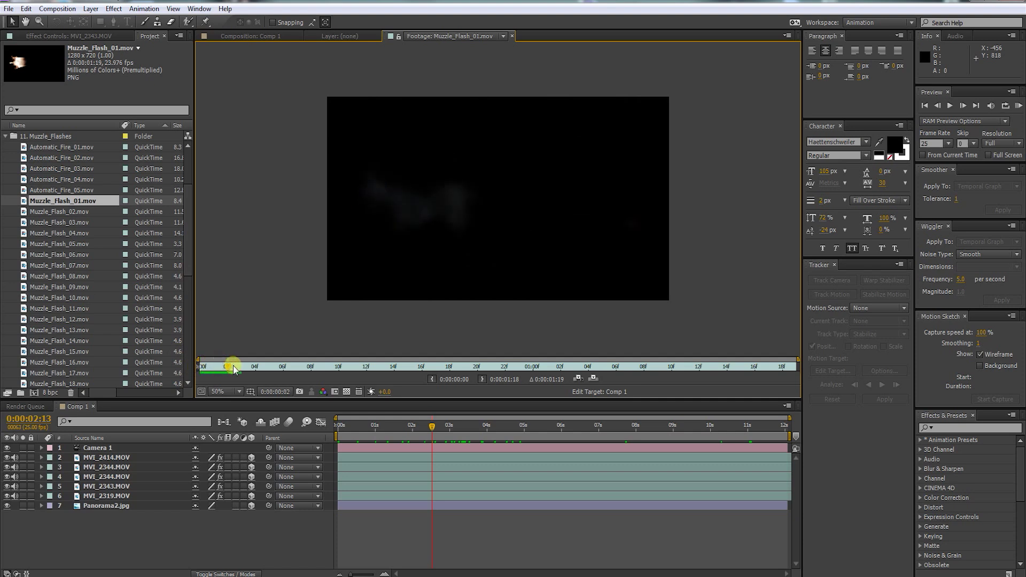
pyautogui.doubleClick(26, 212)
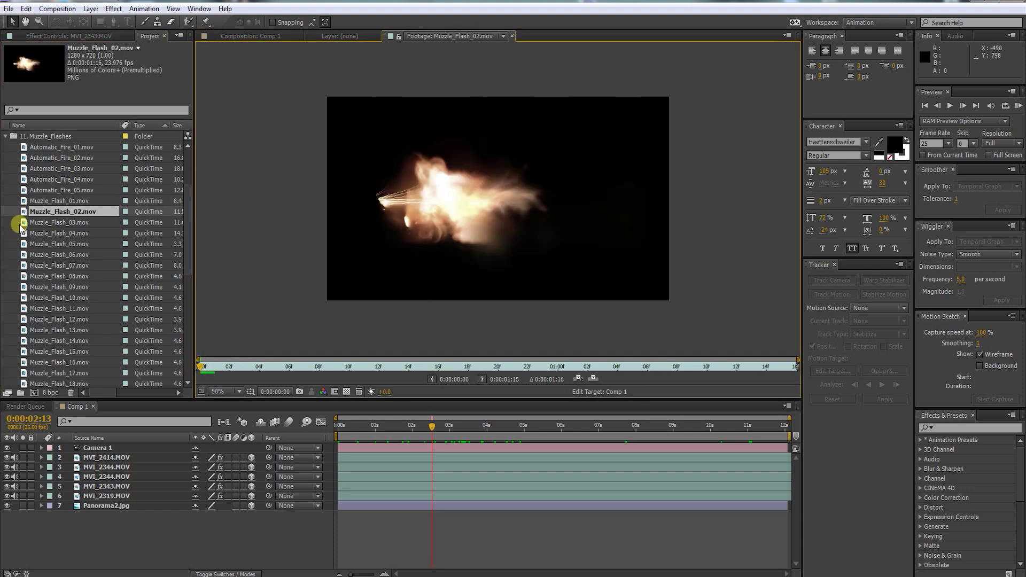
pyautogui.doubleClick(21, 224)
pyautogui.doubleClick(22, 233)
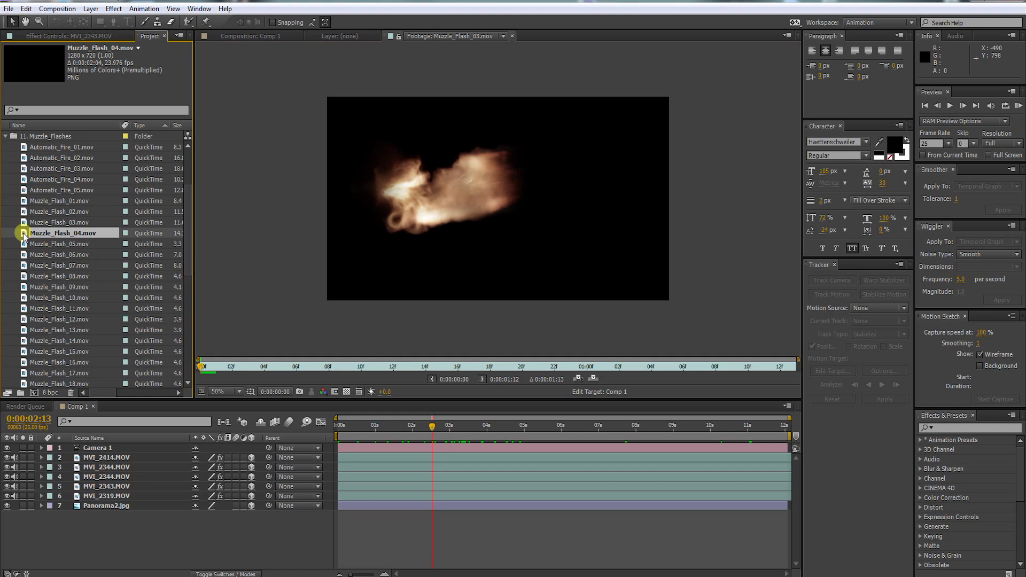
pyautogui.doubleClick(25, 244)
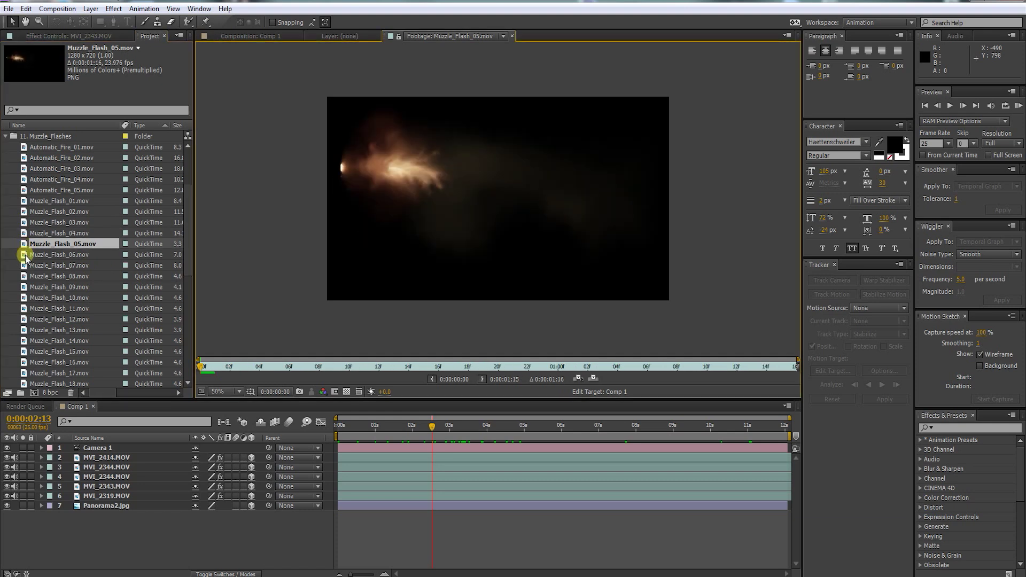
pyautogui.doubleClick(25, 266)
# Add Muzzle_Flash_07.mov below the camera at 0:00:02:13, freeze it with time remapping, extend it to the composition's end and make it 3D
pyautogui.moveTo(25, 266); pyautogui.dragTo(80, 453)
pyautogui.moveTo(361, 460); pyautogui.dragTo(453, 461)
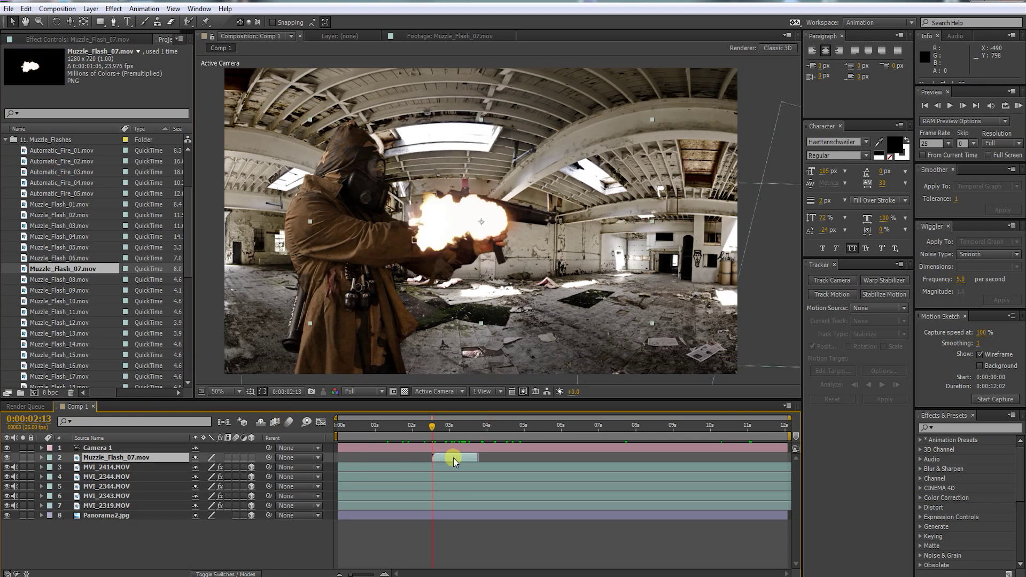
pyautogui.rightClick(453, 457)
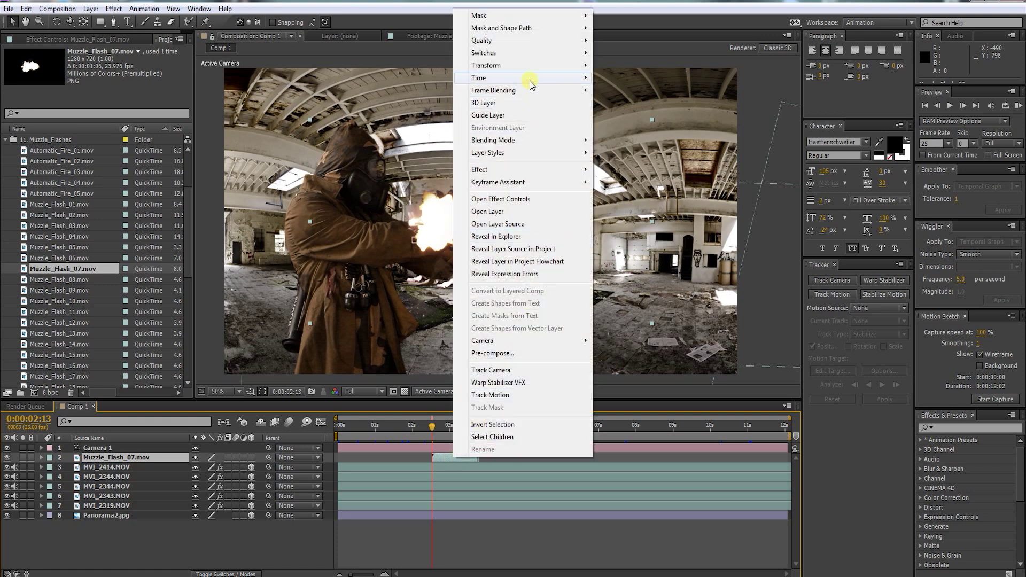
pyautogui.moveTo(532, 84)
pyautogui.click(643, 116)
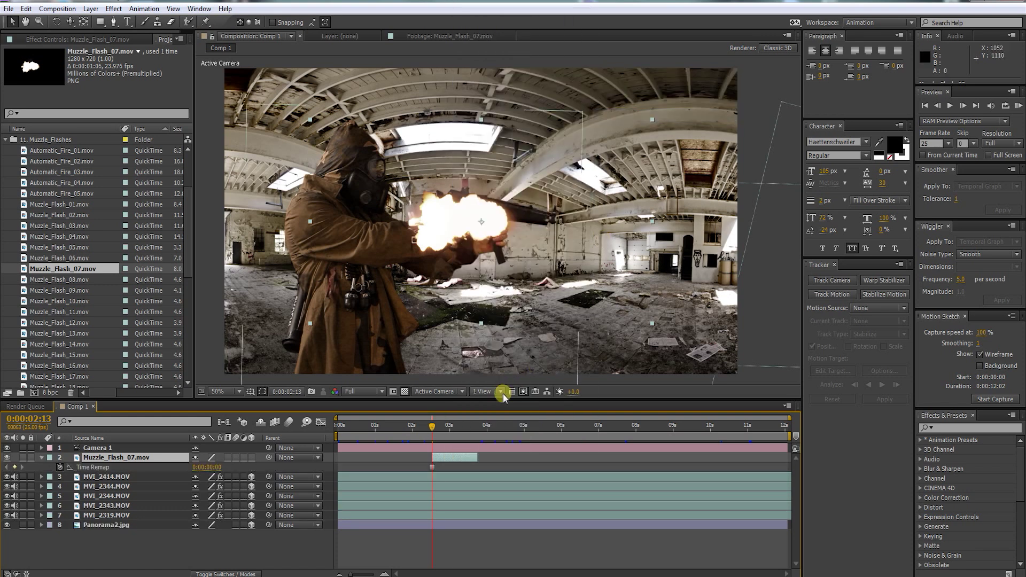
pyautogui.moveTo(475, 458); pyautogui.dragTo(831, 462)
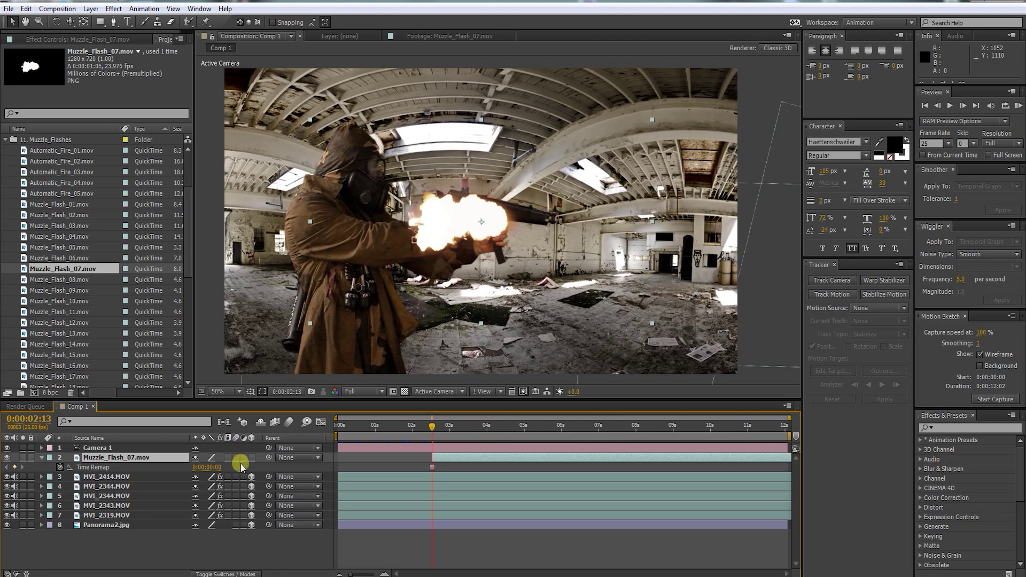
pyautogui.click(252, 457)
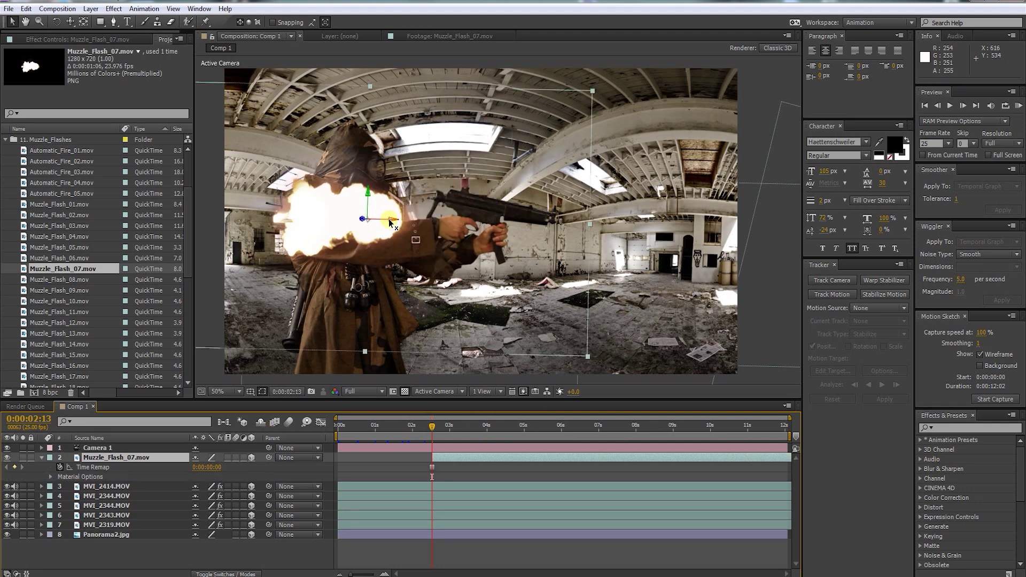
# Scale the muzzle flash to 59.4% and move and rotate it onto the muzzle of the hooded gunman's weapon
pyautogui.moveTo(367, 222); pyautogui.dragTo(649, 240)
pyautogui.scroll(2, 604, 230)
pyautogui.press('w')
pyautogui.press('v')
pyautogui.press('s')
pyautogui.moveTo(206, 467); pyautogui.dragTo(177, 467)
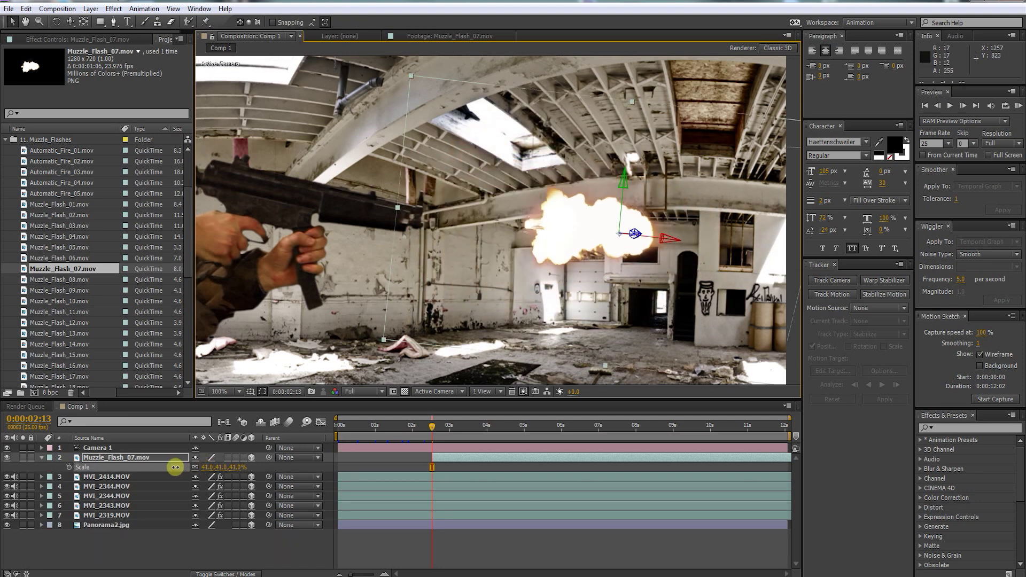
pyautogui.moveTo(666, 242); pyautogui.dragTo(524, 236)
pyautogui.press('w')
pyautogui.press('v')
pyautogui.moveTo(516, 183); pyautogui.dragTo(516, 186)
pyautogui.moveTo(555, 245)
pyautogui.mouseDown()
pyautogui.moveTo(589, 248)
pyautogui.moveTo(567, 247)
pyautogui.moveTo(565, 233)
pyautogui.mouseUp()
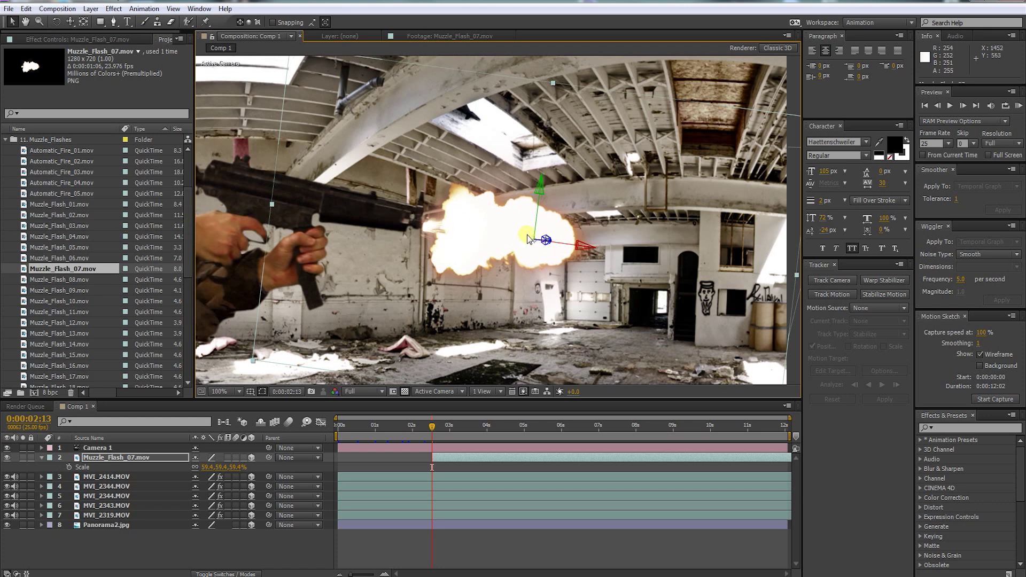
# Preview Muzzle_Flash_08.mov and Muzzle_Flash_09.mov, and replace the flash layer's source with Muzzle_Flash_09.mov
pyautogui.doubleClick(30, 280)
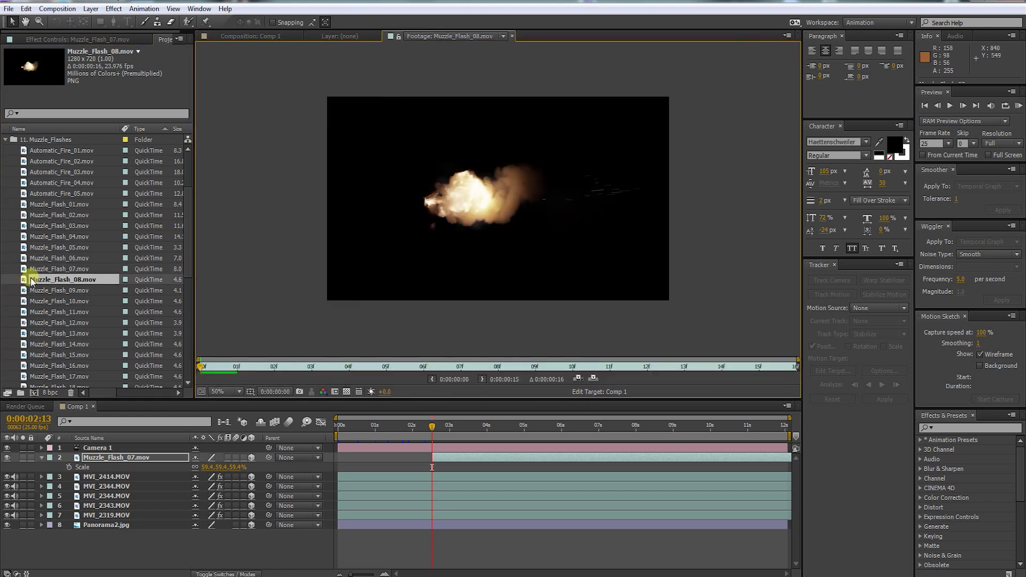
pyautogui.doubleClick(25, 291)
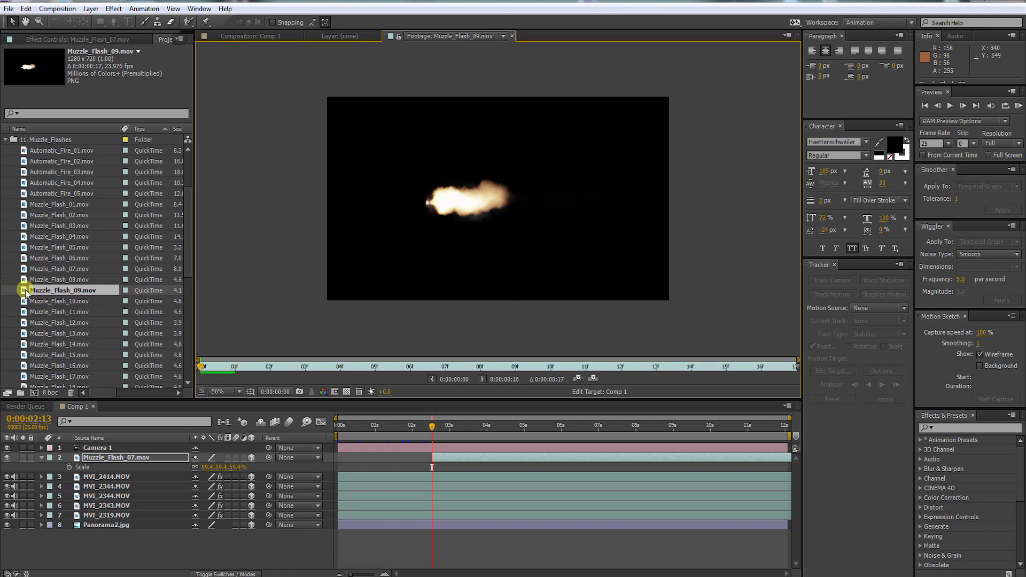
pyautogui.click(94, 458)
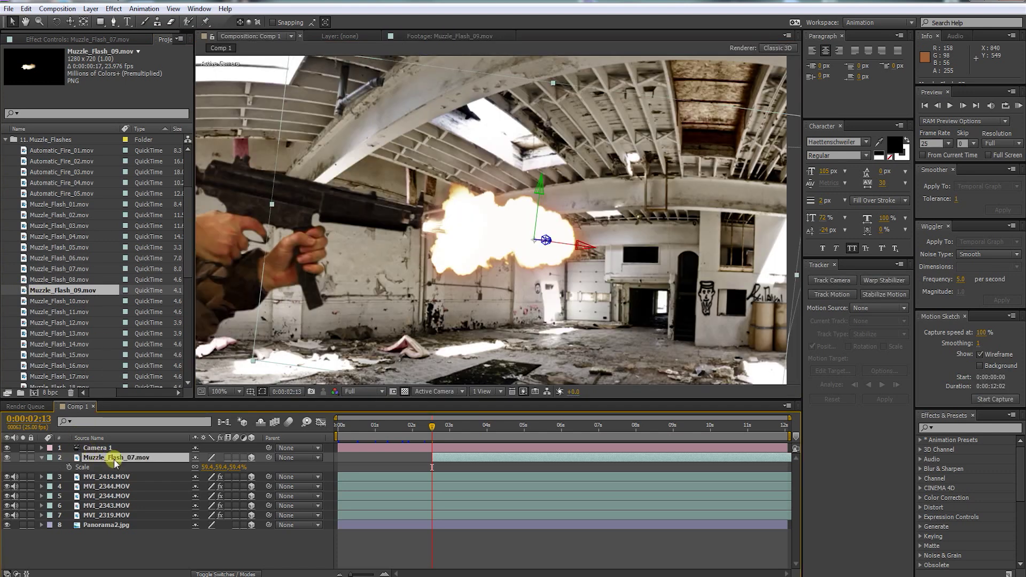
pyautogui.moveTo(25, 291); pyautogui.dragTo(88, 460)
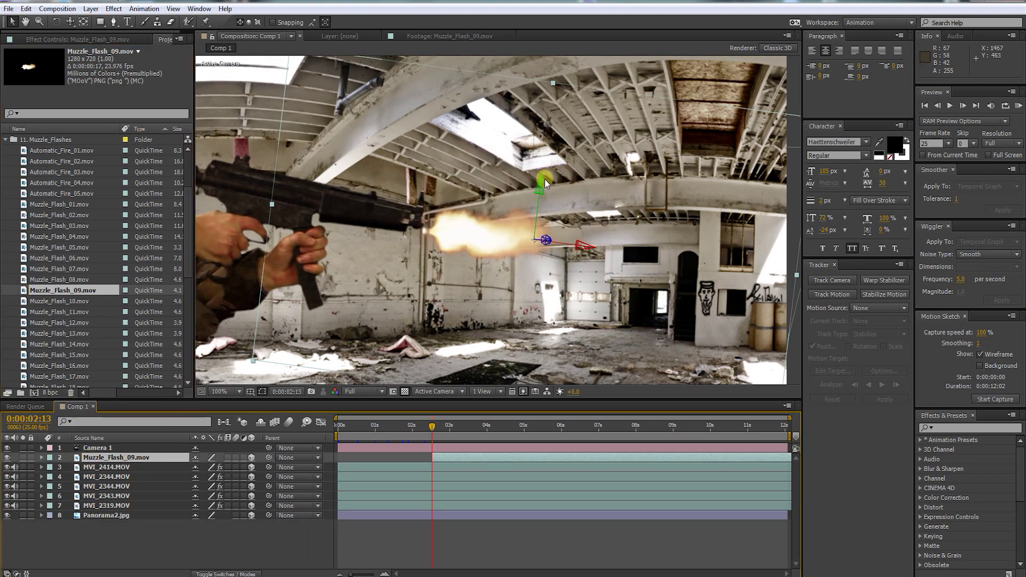
# Fine-tune the position and rotation of the Muzzle_Flash_09.mov layer so it lines up with the gun barrel
pyautogui.moveTo(540, 187); pyautogui.dragTo(540, 183)
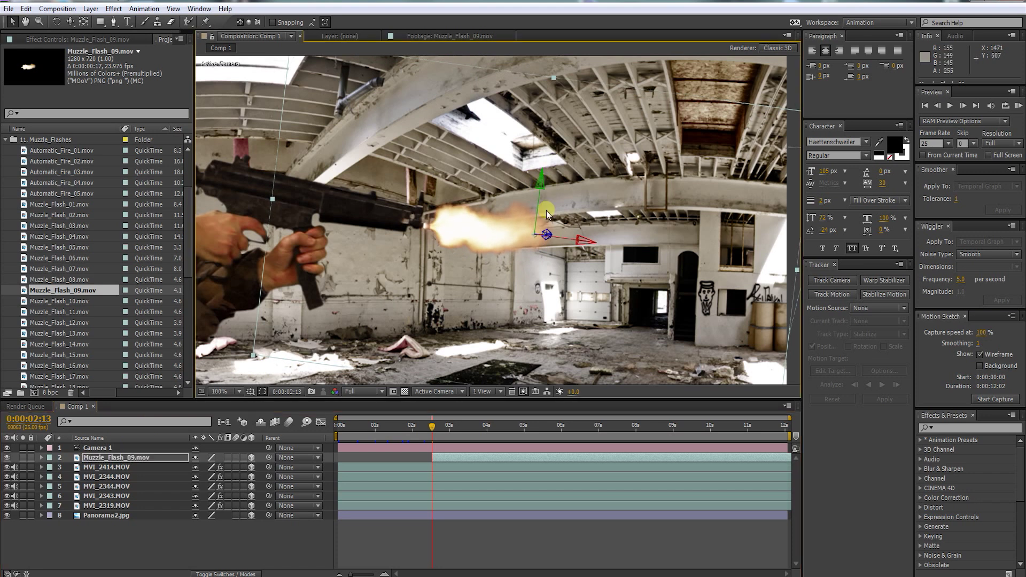
pyautogui.scroll(-3, 527, 227)
pyautogui.scroll(4, 528, 230)
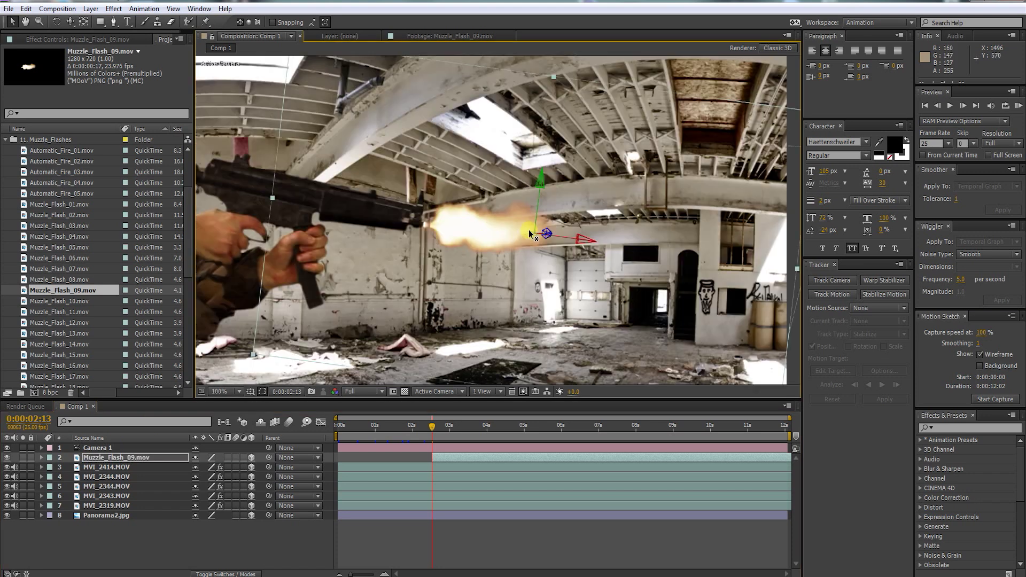
pyautogui.press('w')
pyautogui.moveTo(587, 256); pyautogui.dragTo(588, 244)
pyautogui.press('v')
pyautogui.moveTo(579, 209); pyautogui.dragTo(578, 189)
pyautogui.moveTo(661, 246); pyautogui.dragTo(643, 243)
# Shift the Muzzle_Flash_09.mov layer so it starts at the beginning of the composition, and set the time to 0:00:02:11
pyautogui.scroll(-2, 609, 245)
pyautogui.rightClick(449, 458)
pyautogui.click(446, 547)
pyautogui.moveTo(455, 458); pyautogui.dragTo(361, 460)
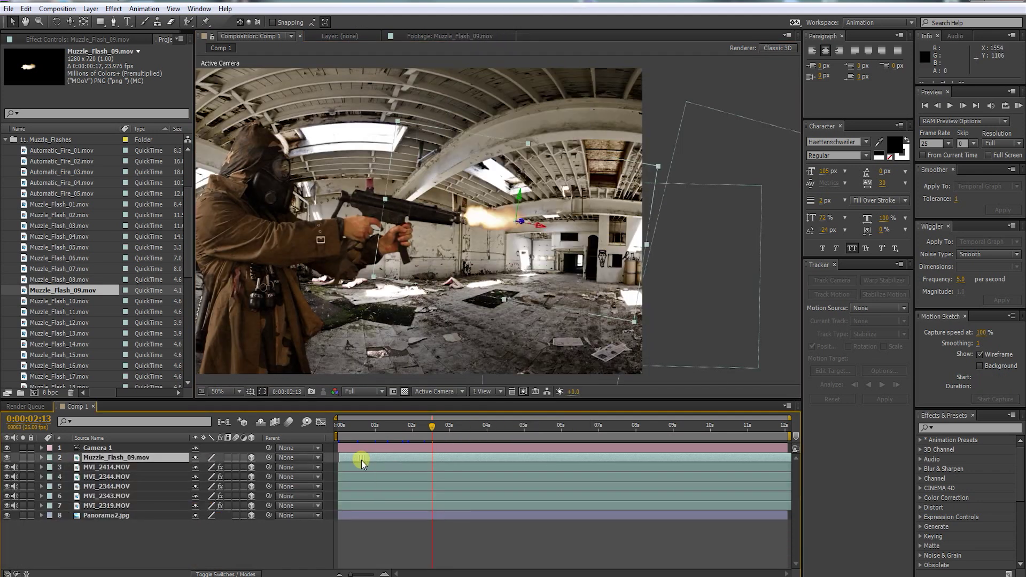
pyautogui.moveTo(432, 426)
pyautogui.mouseDown()
pyautogui.moveTo(443, 428)
pyautogui.moveTo(429, 427)
pyautogui.mouseUp()
# Preview the Suppressed_Fire clips and add Suppressed_Fire_02.mov above the Muzzle_Flash_09.mov layer
pyautogui.scroll(-7, 32, 261)
pyautogui.doubleClick(26, 279)
pyautogui.doubleClick(27, 290)
pyautogui.doubleClick(27, 300)
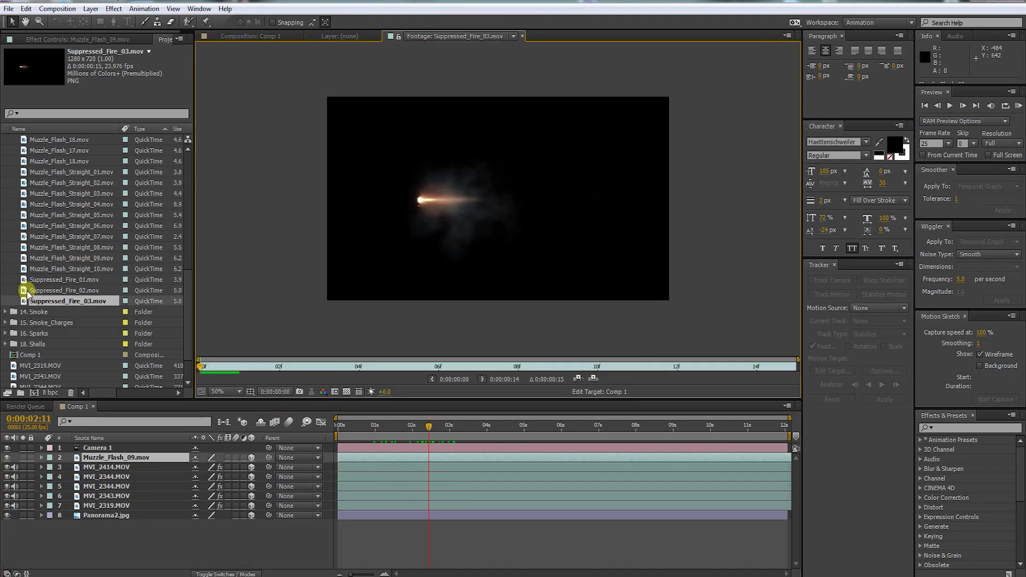
pyautogui.doubleClick(28, 290)
pyautogui.moveTo(30, 290); pyautogui.dragTo(92, 453)
# Enable time remapping on Suppressed_Fire_02.mov at 0:00:00:00, extend it across the whole composition and make it 3D
pyautogui.click(338, 426)
pyautogui.rightClick(343, 458)
pyautogui.click(512, 114)
pyautogui.moveTo(360, 457); pyautogui.dragTo(907, 458)
pyautogui.click(251, 457)
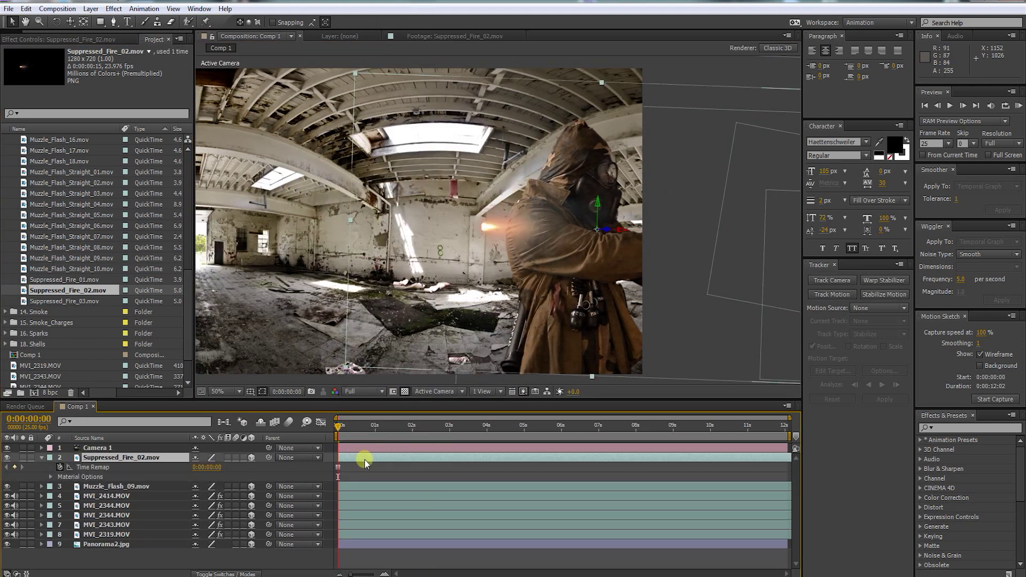
# Move and rotate the Suppressed_Fire_02.mov flash at 0:00:02:02 so it shoots up and back from the gun's ejection port
pyautogui.click(415, 427)
pyautogui.moveTo(336, 265); pyautogui.dragTo(376, 167)
# Collapse the muzzle flash clips and open the 18. Shells folder of the project
pyautogui.scroll(8, 65, 204)
pyautogui.click(5, 204)
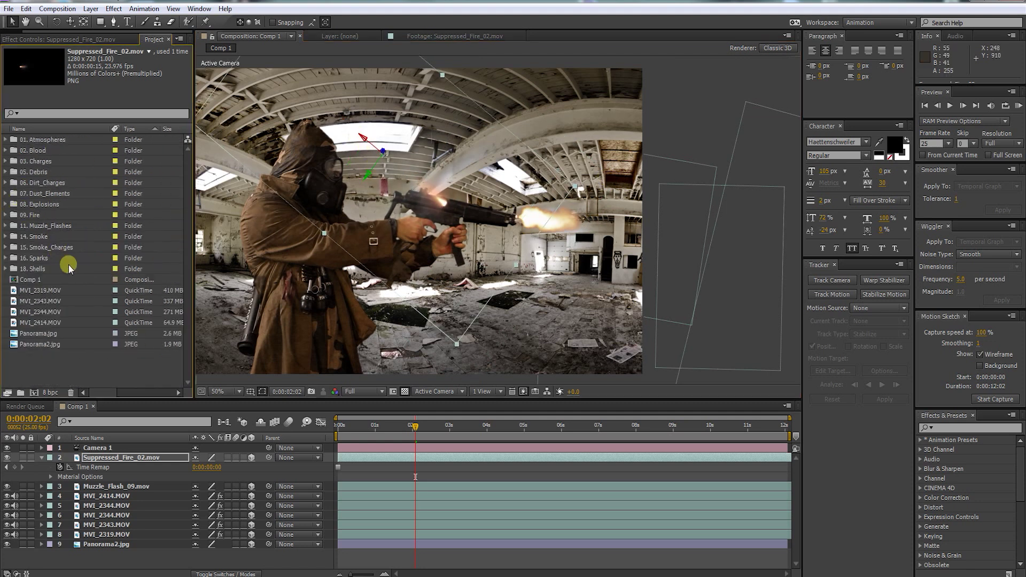
pyautogui.click(6, 269)
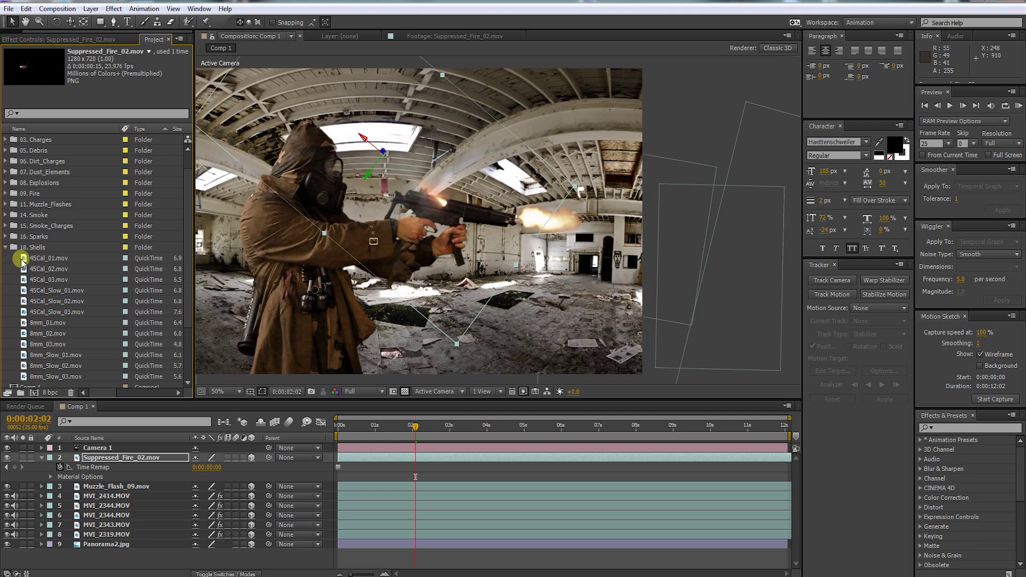
# Preview 45Cal_01.mov, add it above Suppressed_Fire_02.mov, and split it at 0:00:02:02 to remove the earlier portion
pyautogui.doubleClick(22, 260)
pyautogui.moveTo(202, 366)
pyautogui.mouseDown()
pyautogui.moveTo(297, 363)
pyautogui.moveTo(200, 365)
pyautogui.mouseUp()
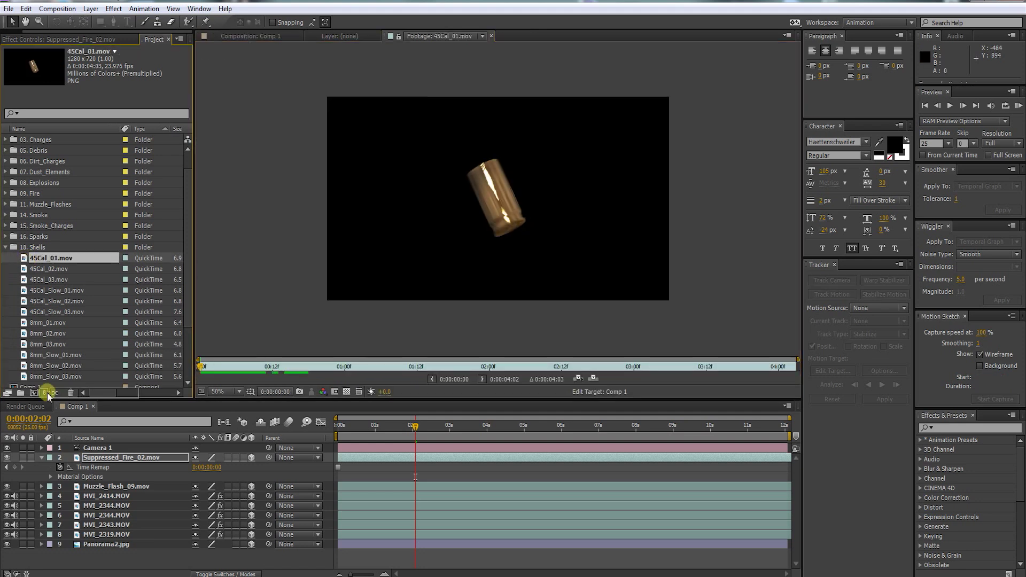
pyautogui.moveTo(47, 394); pyautogui.dragTo(343, 436)
pyautogui.hotkey('ctrl', 'shift', 'd')
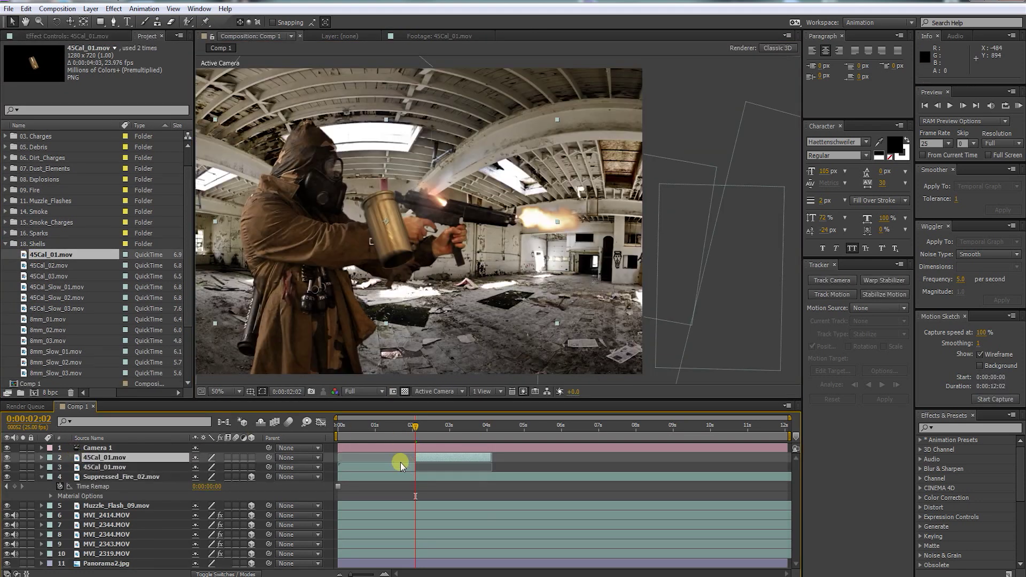
pyautogui.click(411, 467)
pyautogui.press('Delete')
# Freeze the 45Cal_01.mov frame at 0:00:02:02, extend the layer across the whole composition and make it 3D
pyautogui.rightClick(435, 457)
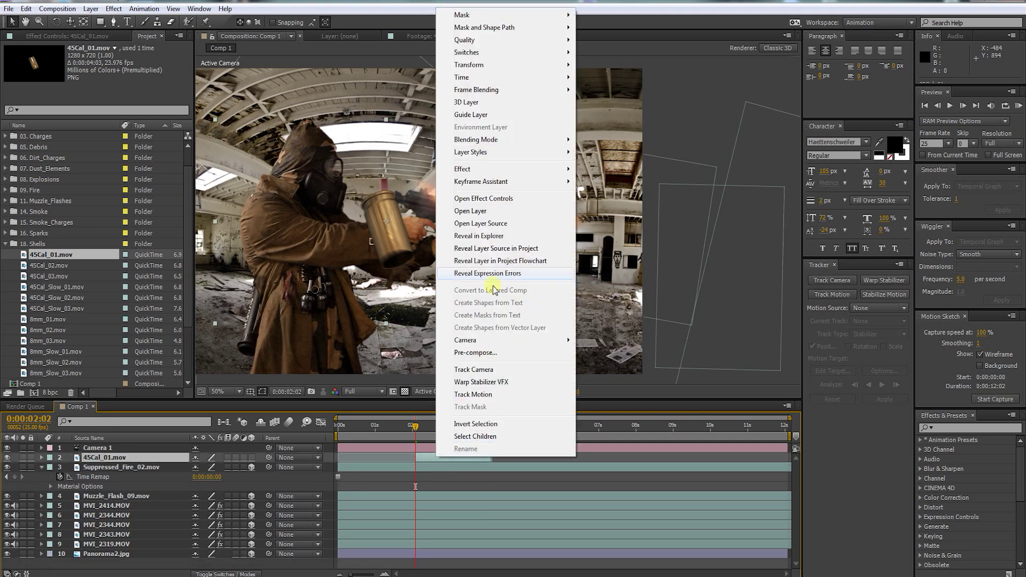
pyautogui.moveTo(566, 81)
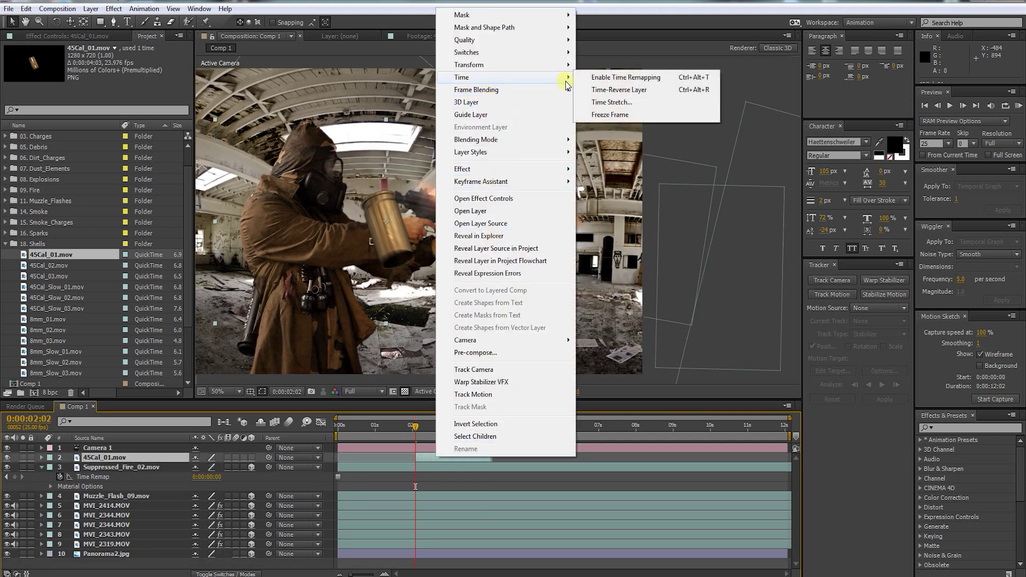
pyautogui.click(604, 115)
pyautogui.moveTo(434, 460); pyautogui.dragTo(358, 460)
pyautogui.moveTo(358, 460); pyautogui.dragTo(355, 460)
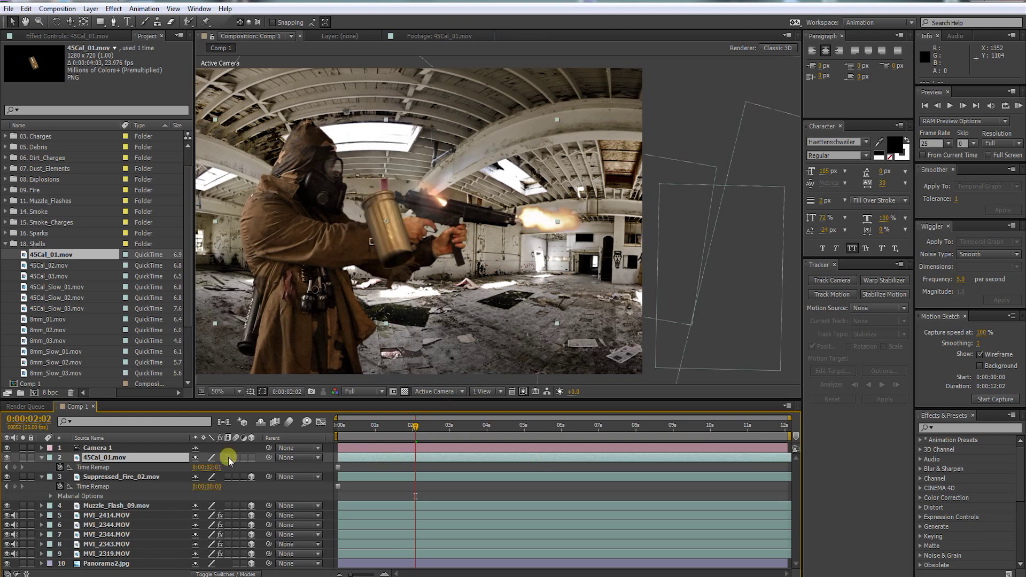
pyautogui.click(251, 457)
# Shrink the 45Cal_01.mov shell and position it just below the flash at the gun's ejection port
pyautogui.moveTo(327, 228); pyautogui.dragTo(433, 230)
pyautogui.moveTo(659, 225); pyautogui.dragTo(455, 229)
pyautogui.scroll(4, 455, 229)
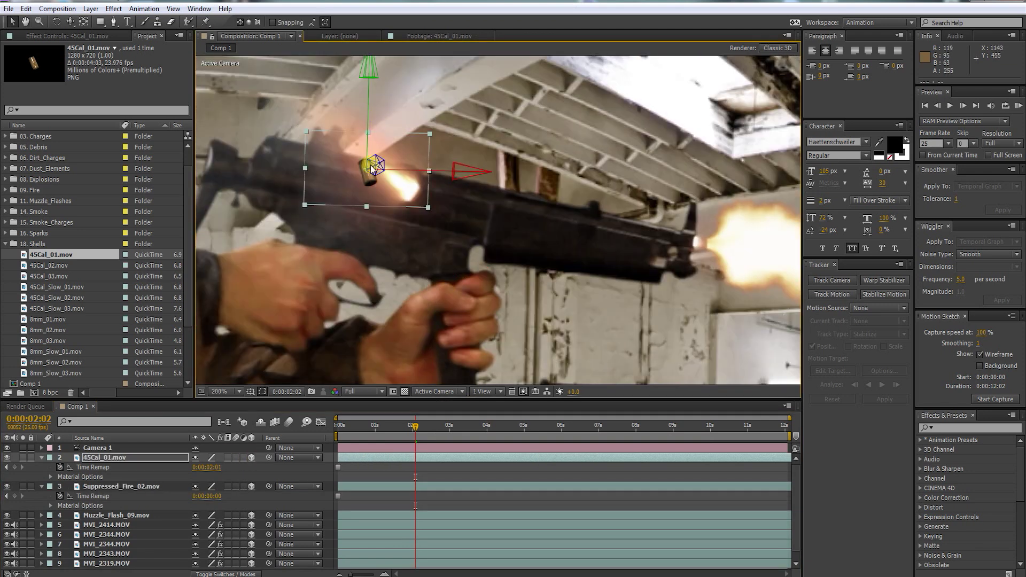
pyautogui.moveTo(375, 166); pyautogui.dragTo(511, 119)
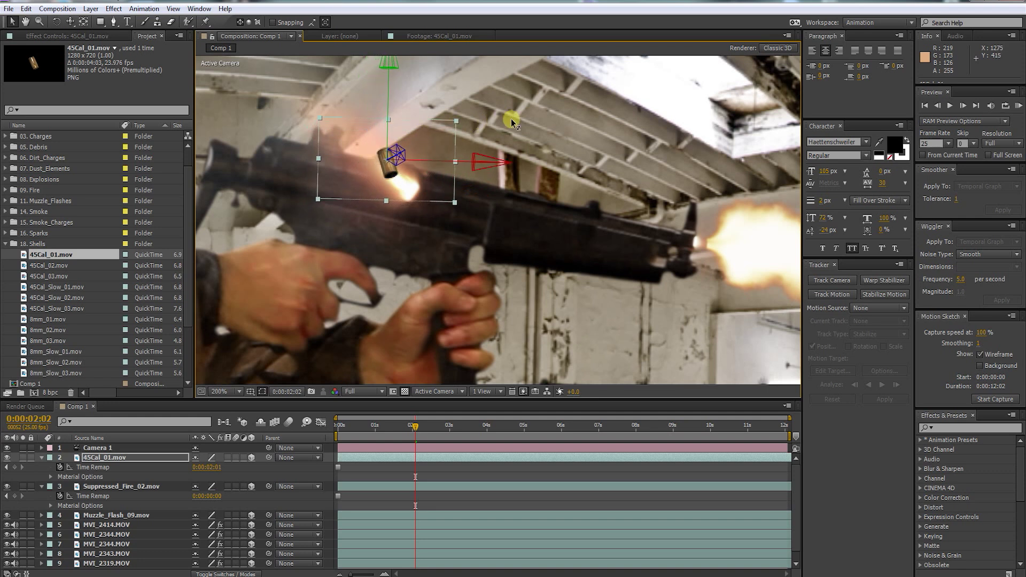
pyautogui.moveTo(389, 88); pyautogui.dragTo(383, 120)
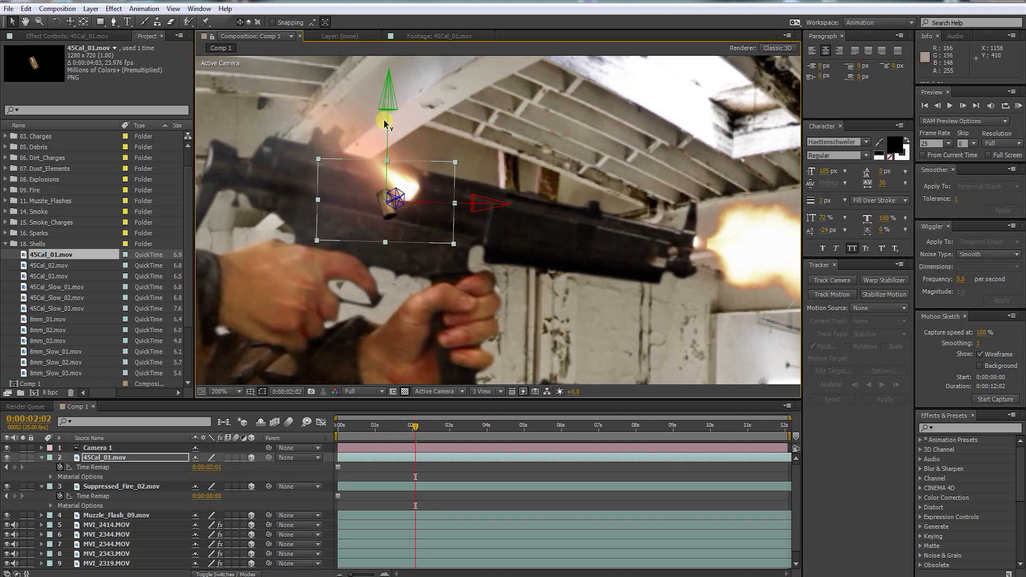
pyautogui.scroll(-2, 477, 231)
pyautogui.scroll(-1, 476, 231)
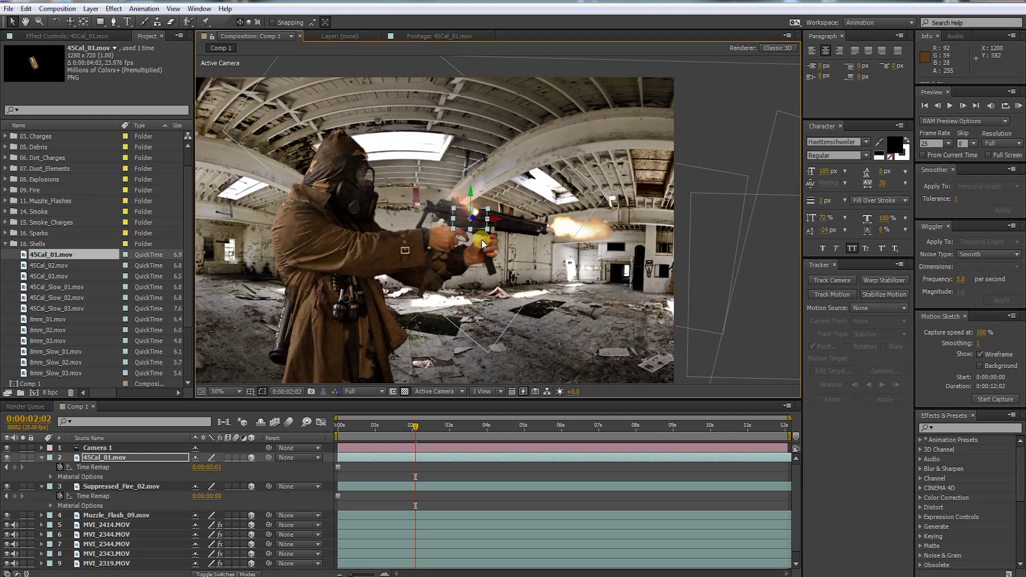
pyautogui.click(479, 469)
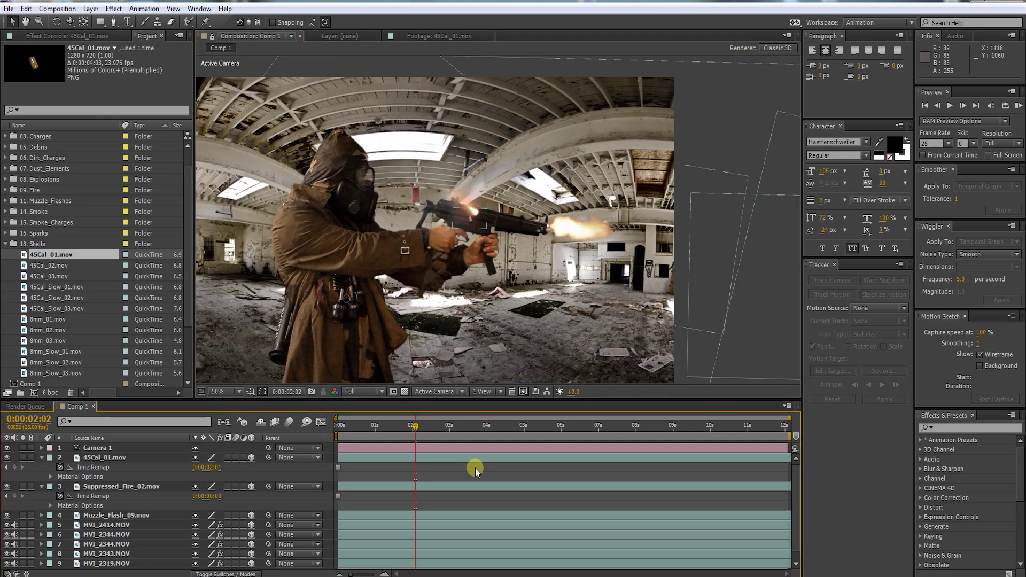
# Add two more frozen 3D 45Cal_01.mov shells beneath the ejection port, scaled to 6.0% and 6.3%
pyautogui.scroll(1, 486, 264)
pyautogui.moveTo(51, 255); pyautogui.dragTo(107, 452)
pyautogui.click(400, 430)
pyautogui.moveTo(416, 458); pyautogui.dragTo(428, 458)
pyautogui.rightClick(428, 458)
pyautogui.click(251, 457)
pyautogui.scroll(-1, 630, 241)
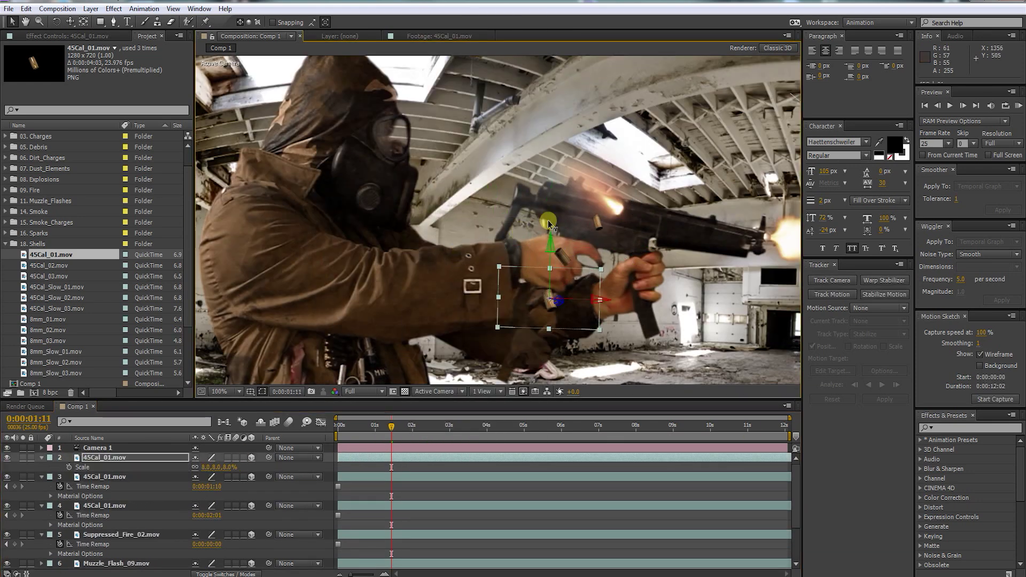
pyautogui.click(203, 489)
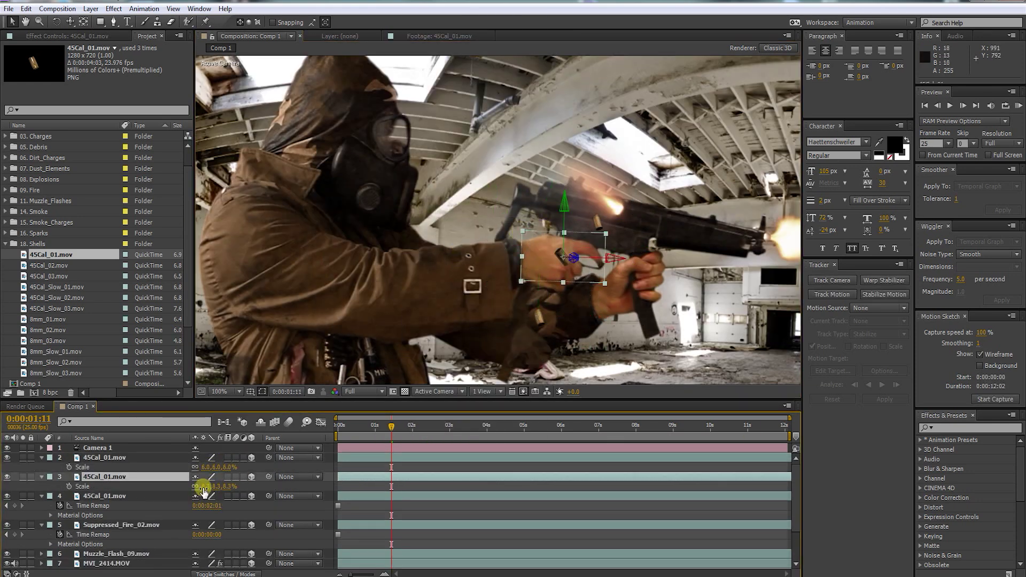
# Import Flesh_Wound_01.png, add it below Camera 1 as a 3D layer and move it onto the masked soldier's chest at 0:00:05:05
pyautogui.click(416, 424)
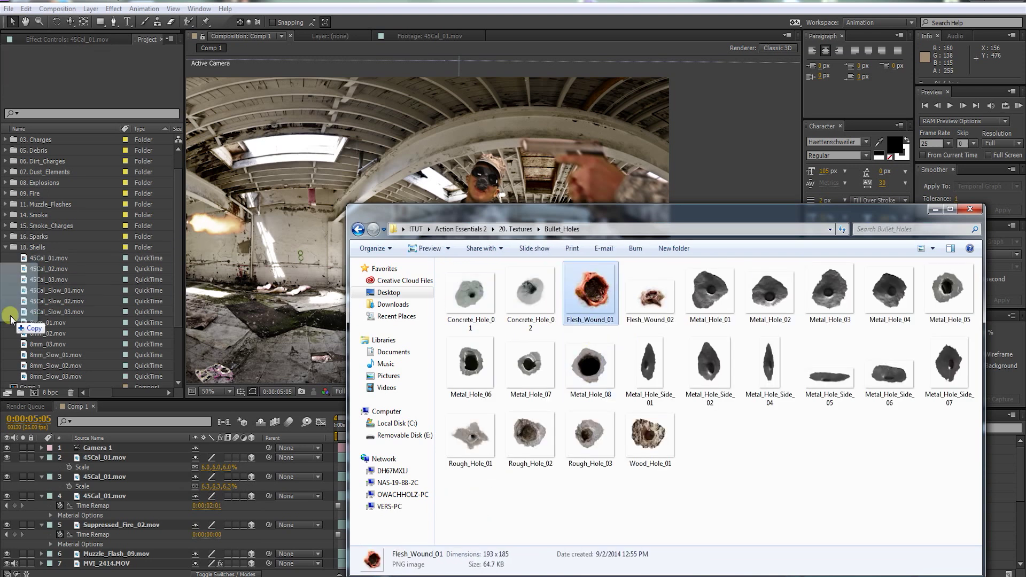
pyautogui.moveTo(28, 321); pyautogui.dragTo(91, 458)
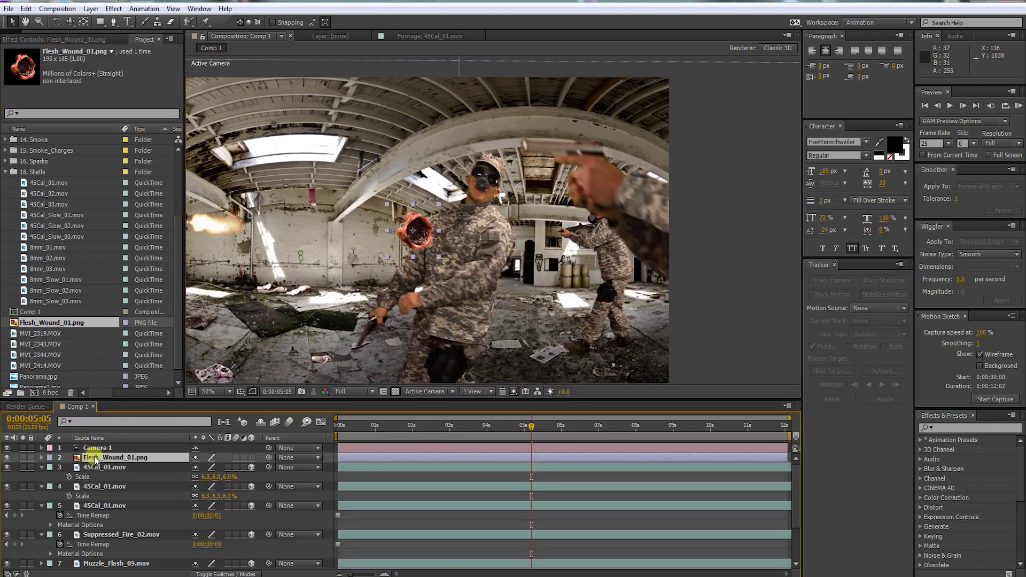
pyautogui.click(252, 457)
pyautogui.scroll(-2, 357, 309)
pyautogui.click(265, 226)
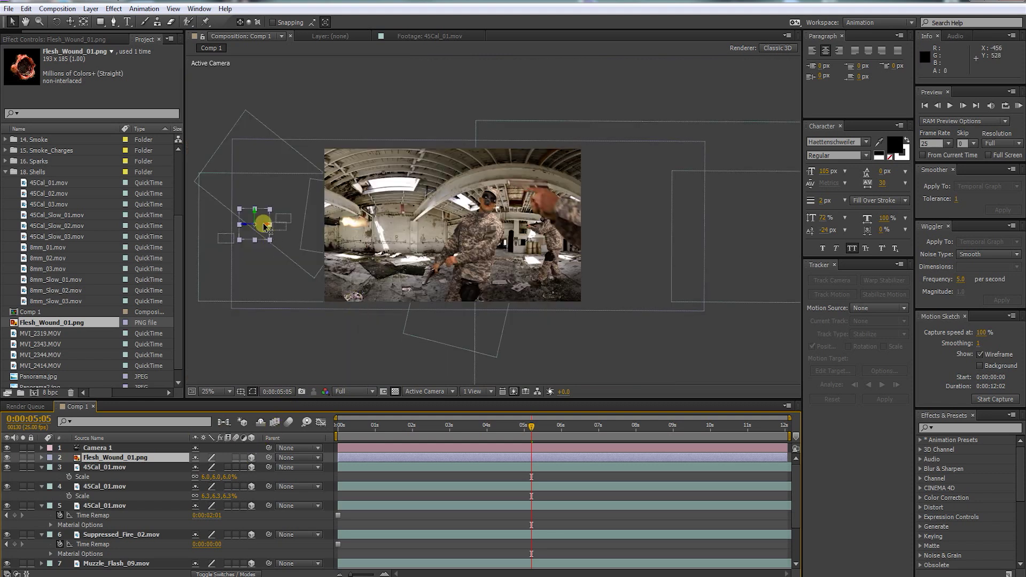
pyautogui.moveTo(265, 227); pyautogui.dragTo(486, 231)
pyautogui.scroll(2, 493, 220)
# Collapse the expanded properties of all layers in the composition
pyautogui.click(108, 468)
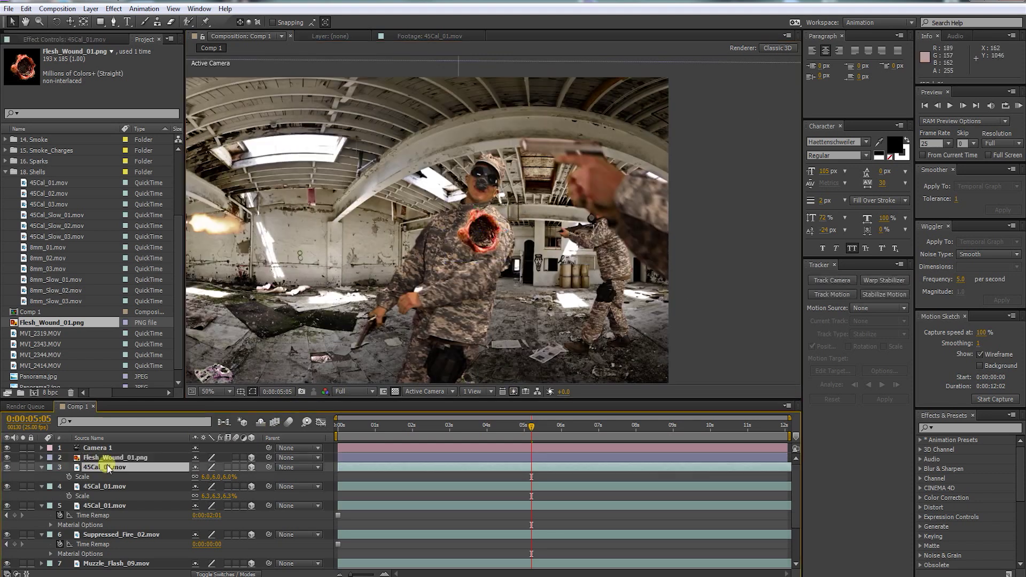
pyautogui.hotkey('ctrl', 'a')
pyautogui.press('u')
pyautogui.hotkey('ctrl', 'shift', 'a')
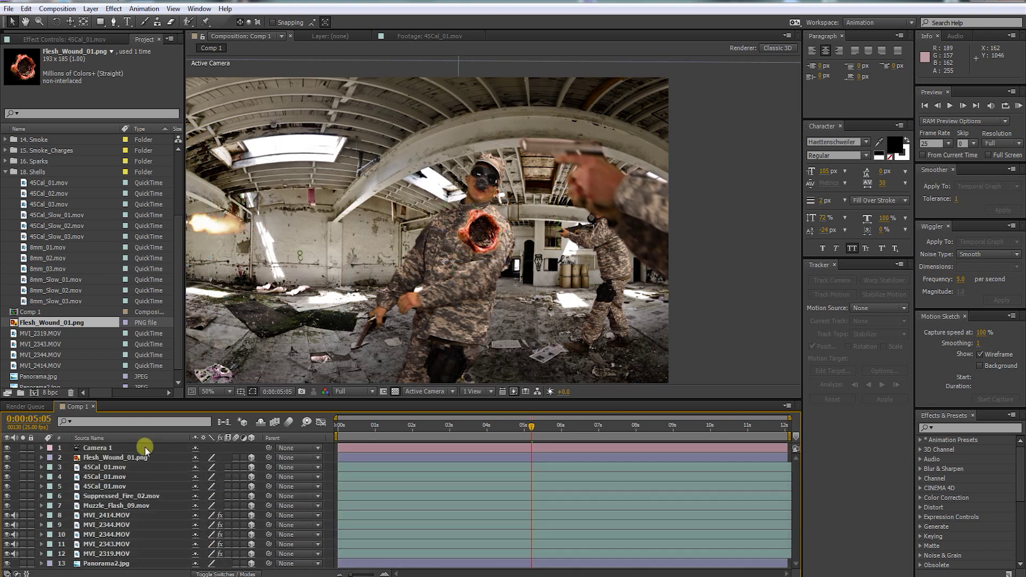
# Copy the Position of the masked soldier's MVI_2344.MOV layer onto the Flesh_Wound_01.png layer
pyautogui.click(94, 516)
pyautogui.click(99, 525)
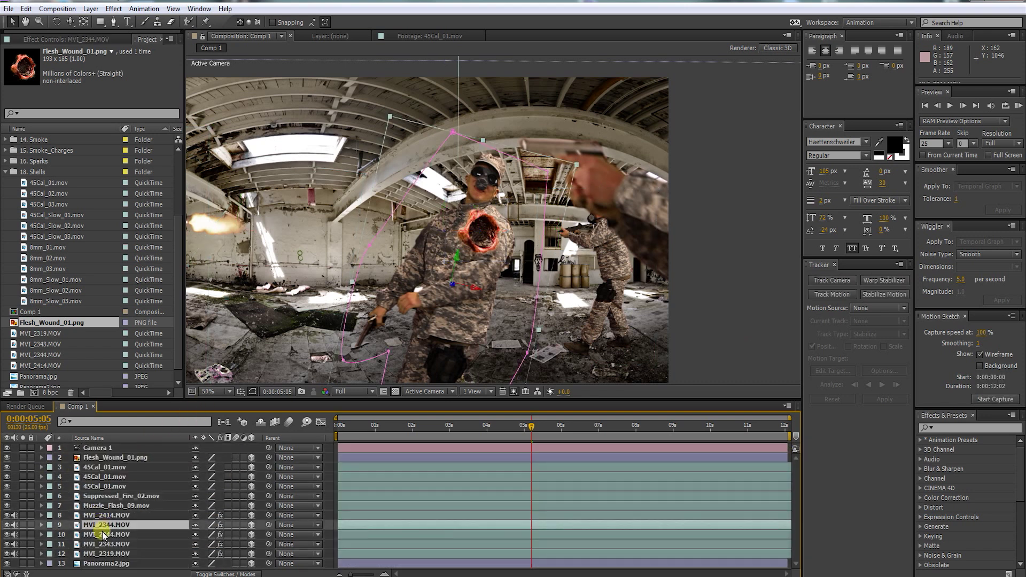
pyautogui.press('p')
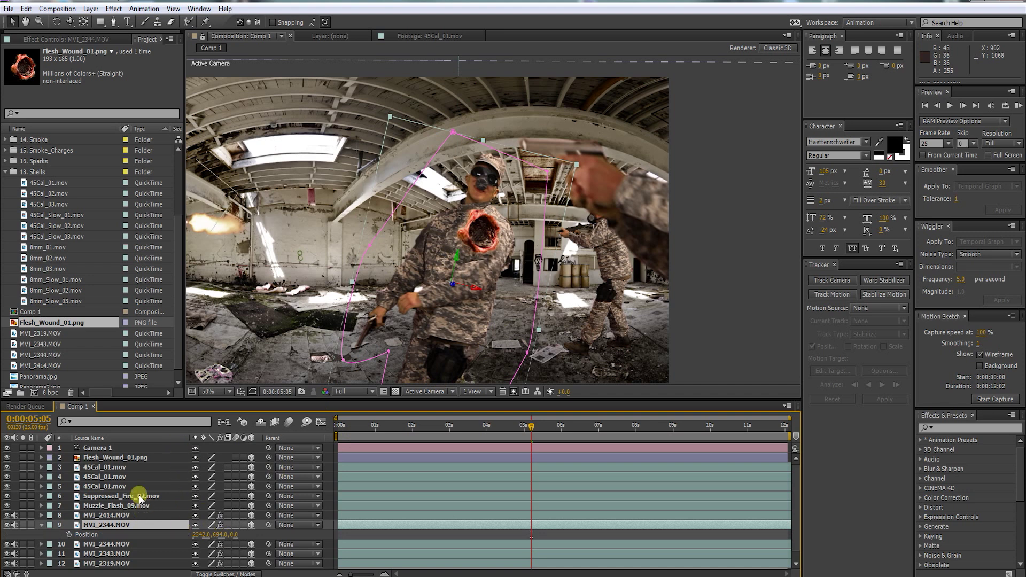
pyautogui.click(118, 459)
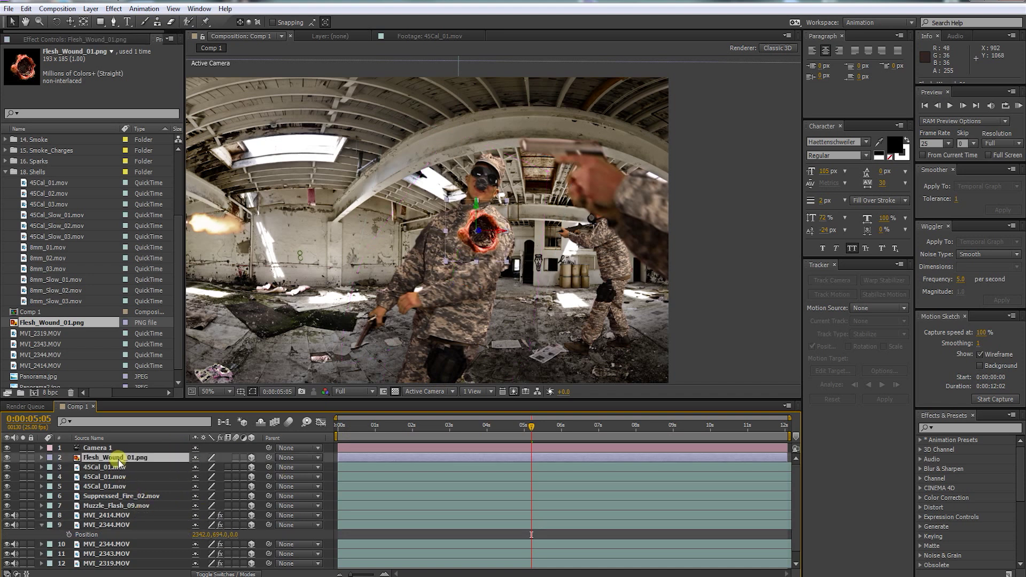
pyautogui.press('p')
pyautogui.click(88, 544)
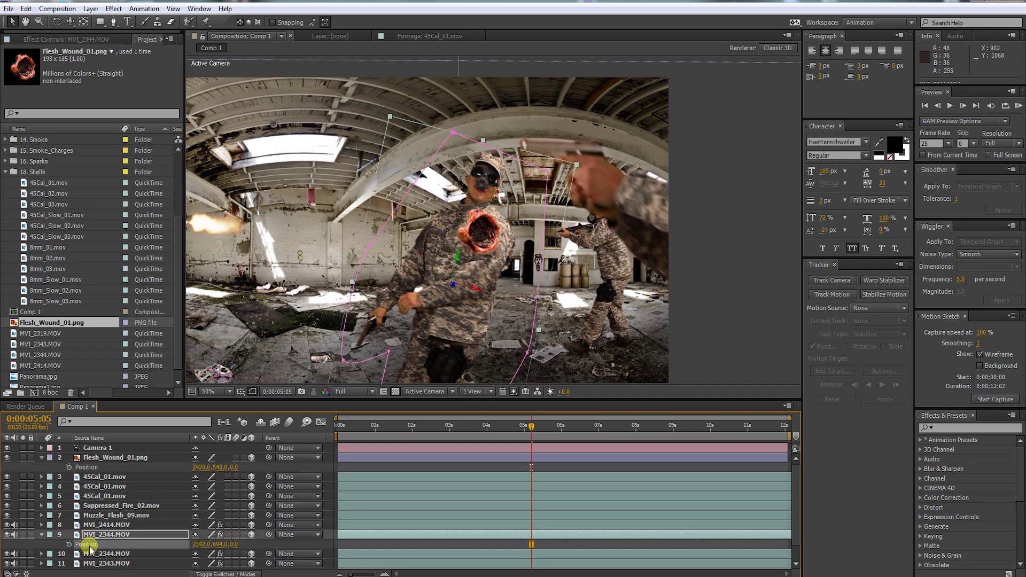
pyautogui.click(101, 468)
pyautogui.hotkey('ctrl', 'v')
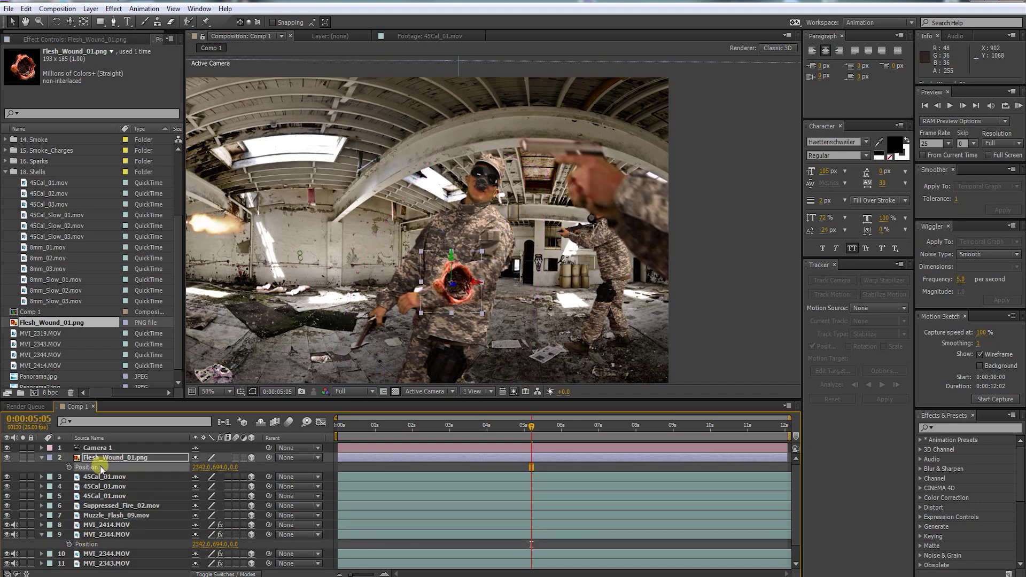
# Rotate Flesh_Wound_01.png to match the soldier's angle, shrink it to bullet-hole size and move it up onto his chest
pyautogui.press('w')
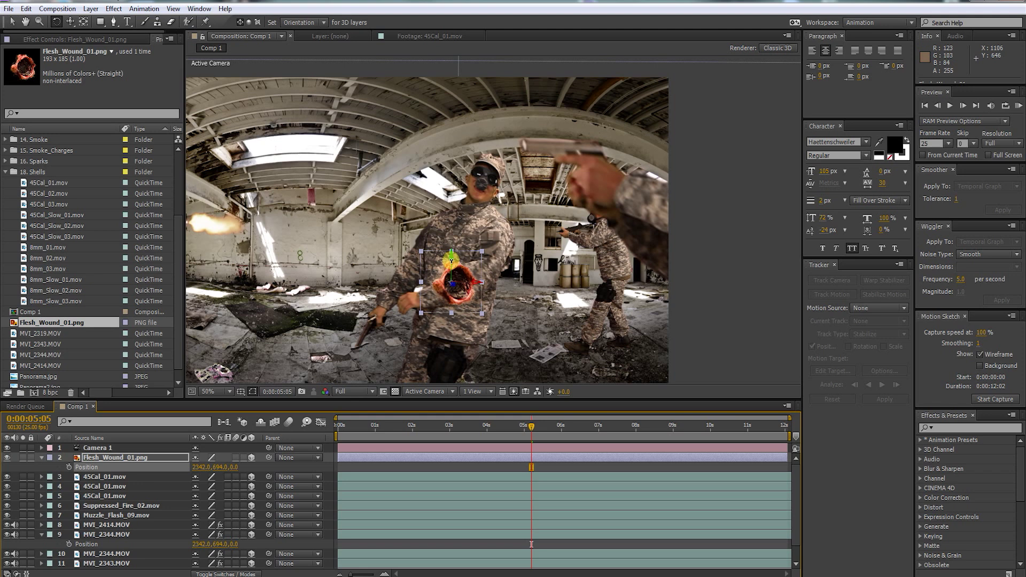
pyautogui.moveTo(451, 260); pyautogui.dragTo(403, 261)
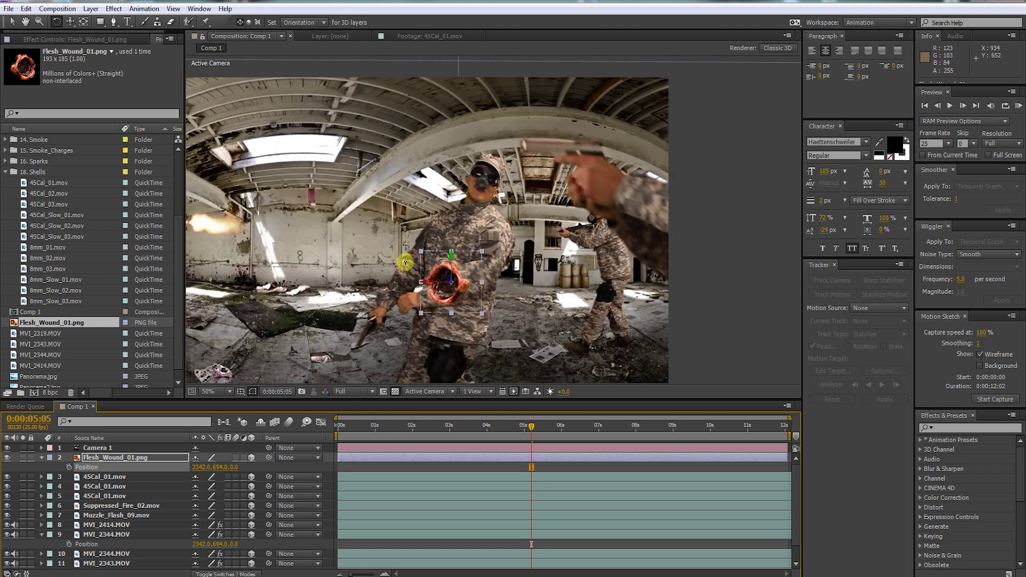
pyautogui.press('v')
pyautogui.moveTo(486, 296); pyautogui.dragTo(451, 218)
pyautogui.click(510, 545)
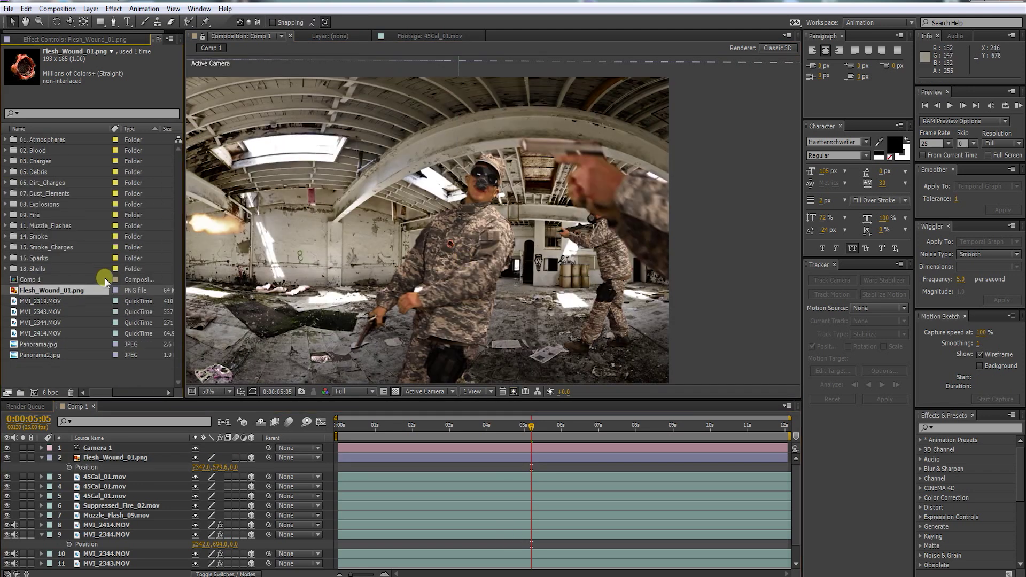
# Preview the Blood_Hit and Blood_Burst clips in the 02. Blood folder and add Blood_Burst_04.mov above Flesh_Wound_01.png
pyautogui.click(5, 150)
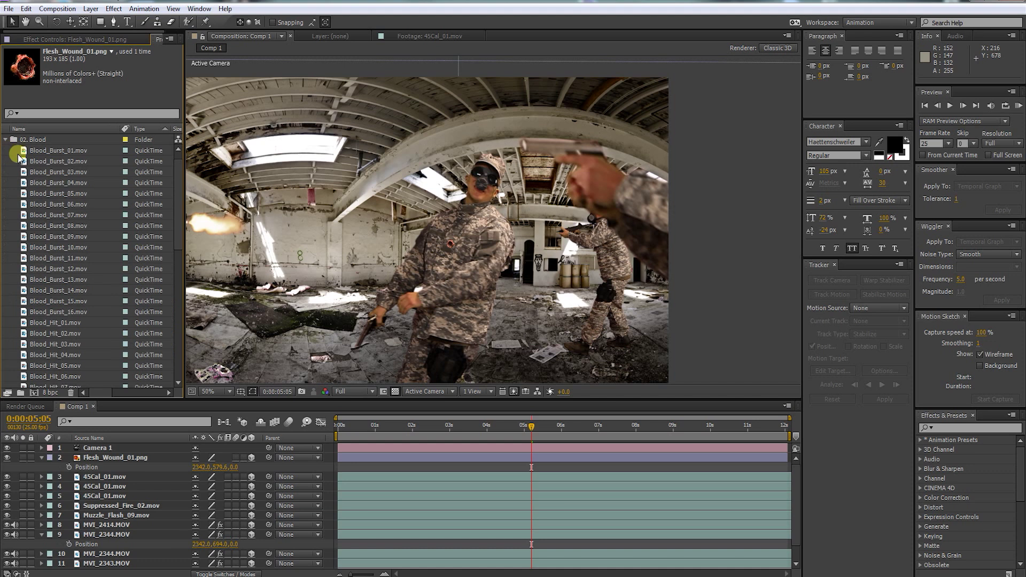
pyautogui.doubleClick(25, 320)
pyautogui.moveTo(227, 370); pyautogui.dragTo(274, 370)
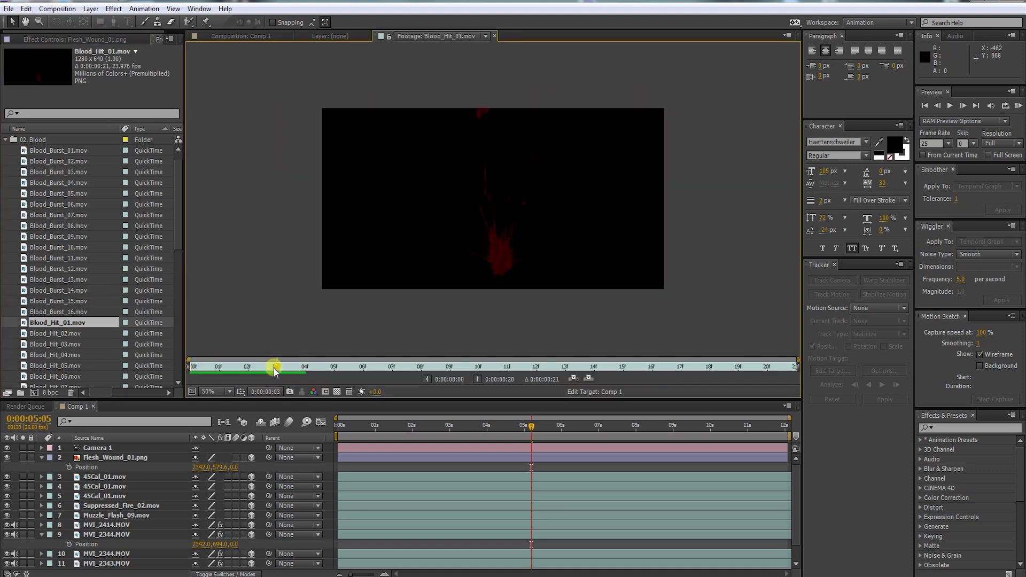
pyautogui.click(25, 333)
pyautogui.moveTo(197, 370); pyautogui.dragTo(269, 371)
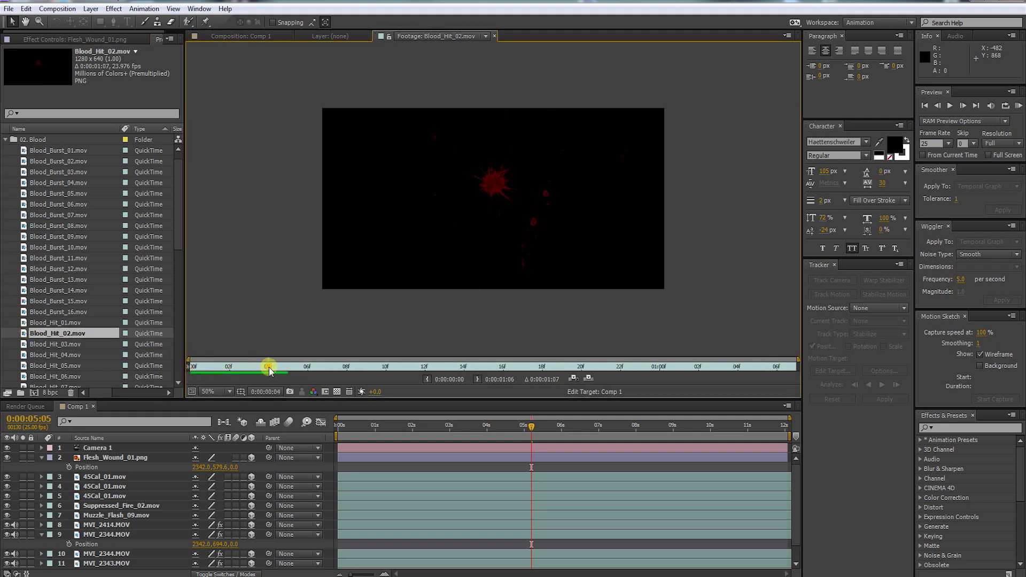
pyautogui.click(20, 214)
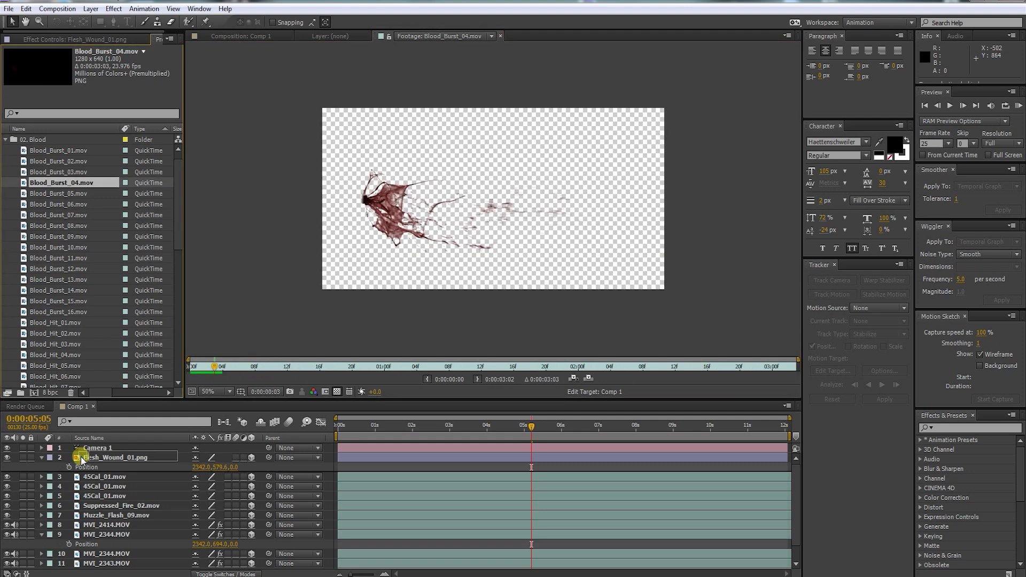
pyautogui.moveTo(80, 458); pyautogui.dragTo(82, 458)
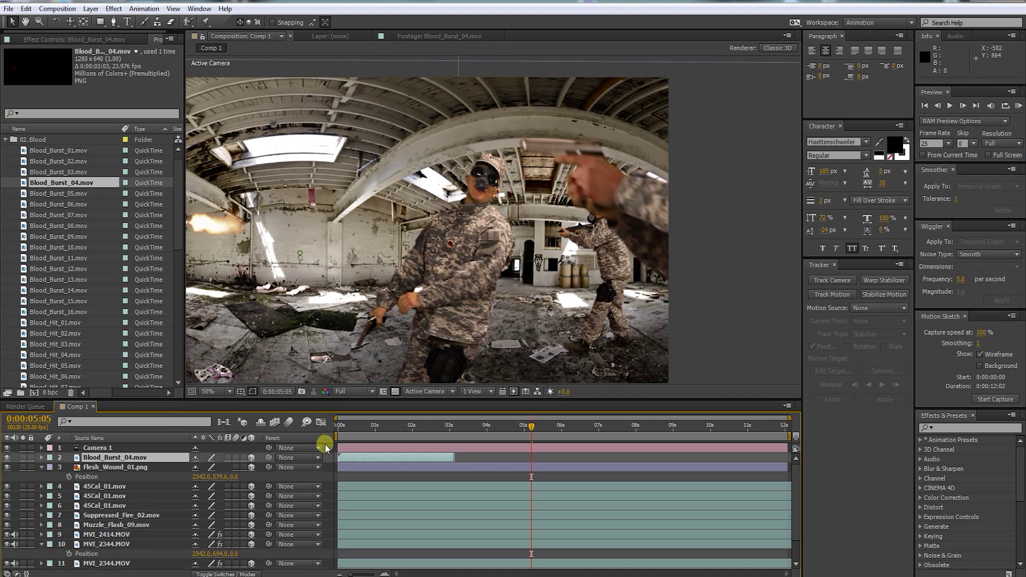
# Shift the Blood_Burst_04.mov layer in time so that it spans 0:00:05:05, and open its layer options
pyautogui.moveTo(386, 460); pyautogui.dragTo(514, 458)
pyautogui.scroll(-2, 272, 322)
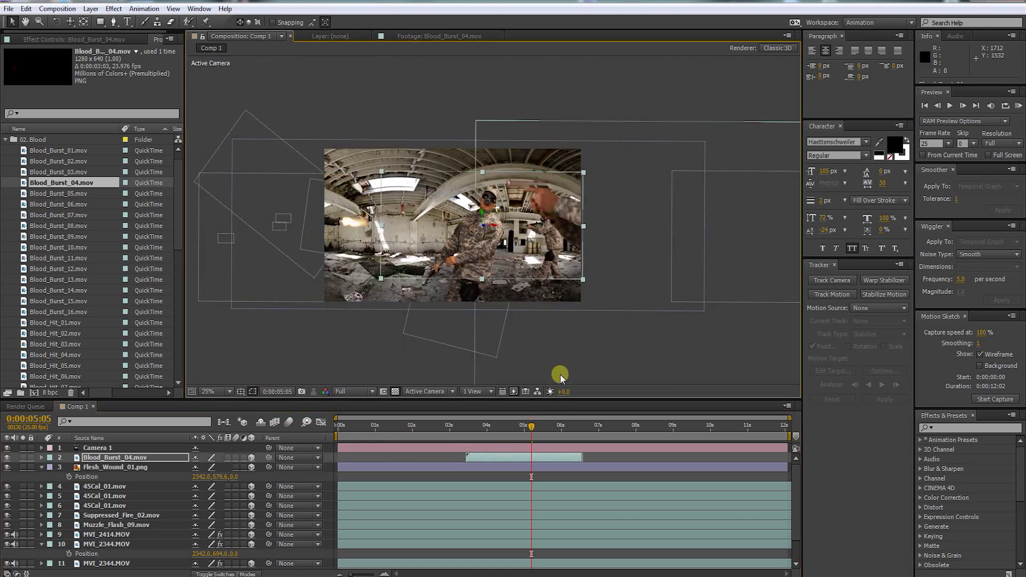
pyautogui.rightClick(496, 457)
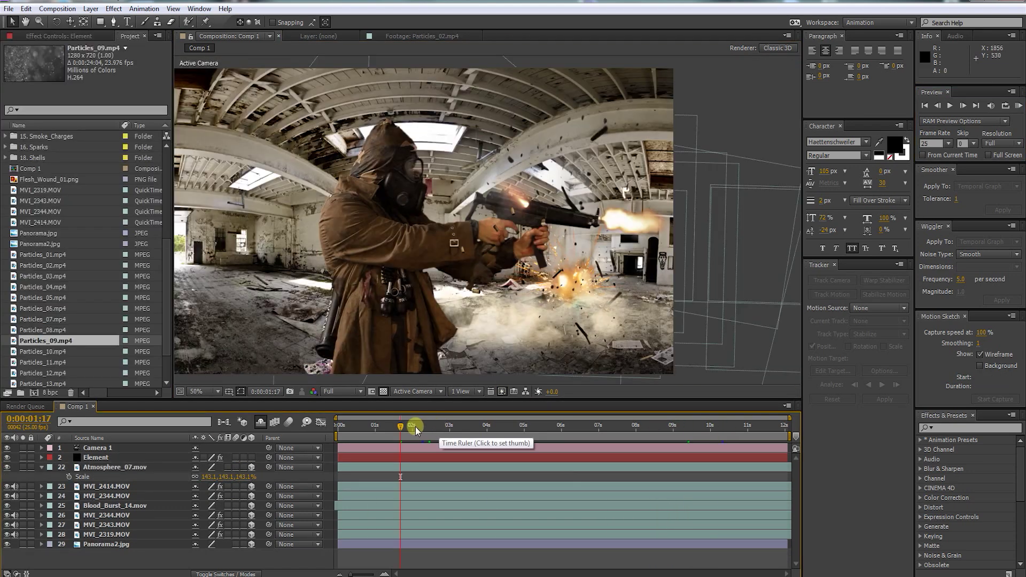
# Apply the Tint effect to the Panorama2.jpg layer and set its Amount to Tint to 50%
pyautogui.click(43, 466)
pyautogui.click(99, 535)
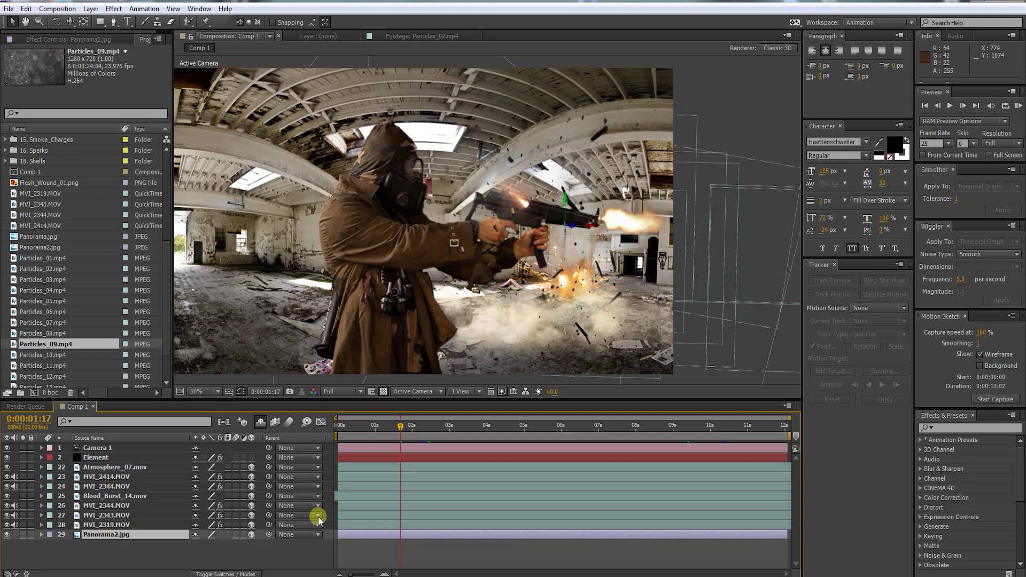
pyautogui.click(945, 428)
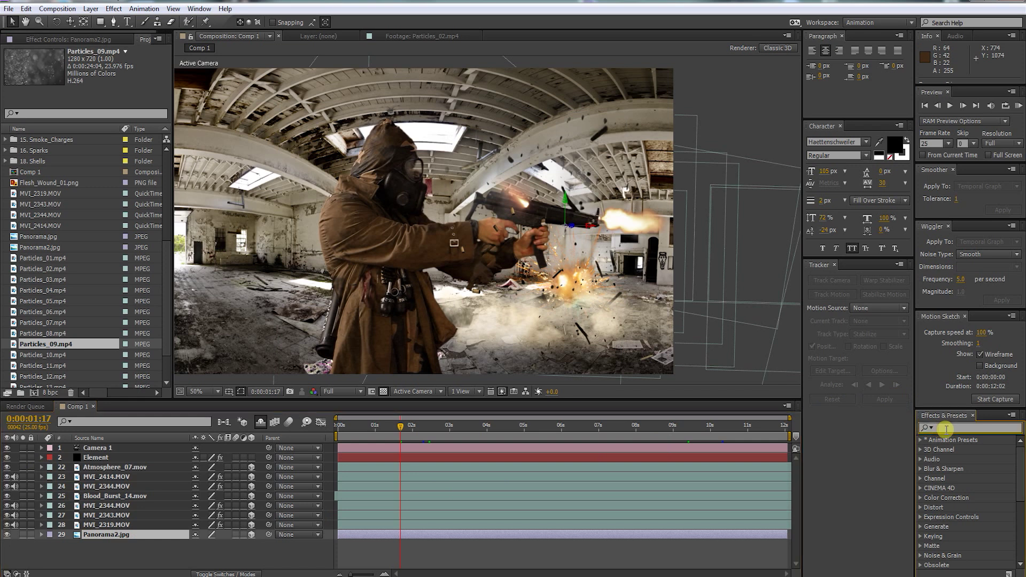
pyautogui.write('tint')
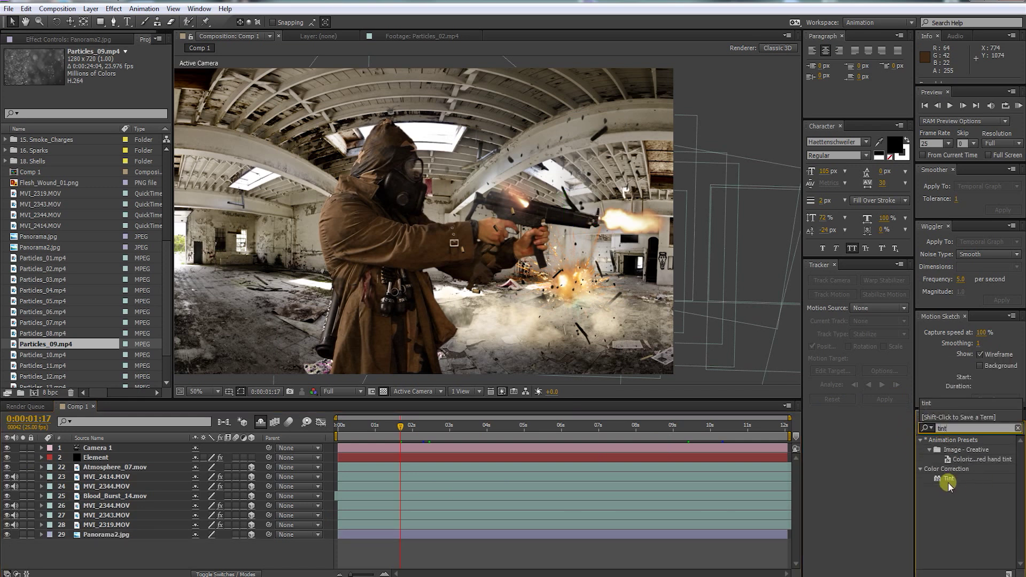
pyautogui.moveTo(948, 483); pyautogui.dragTo(555, 532)
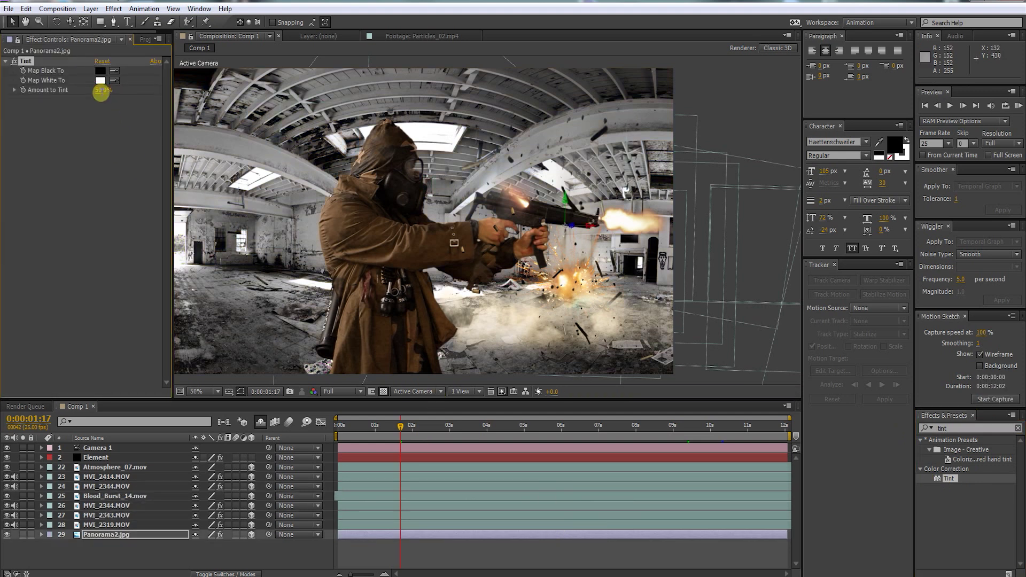
# Apply Curves to Panorama2.jpg and shape the RGB curve into a slight S that darkens the shadows
pyautogui.click(943, 427)
pyautogui.write('curv')
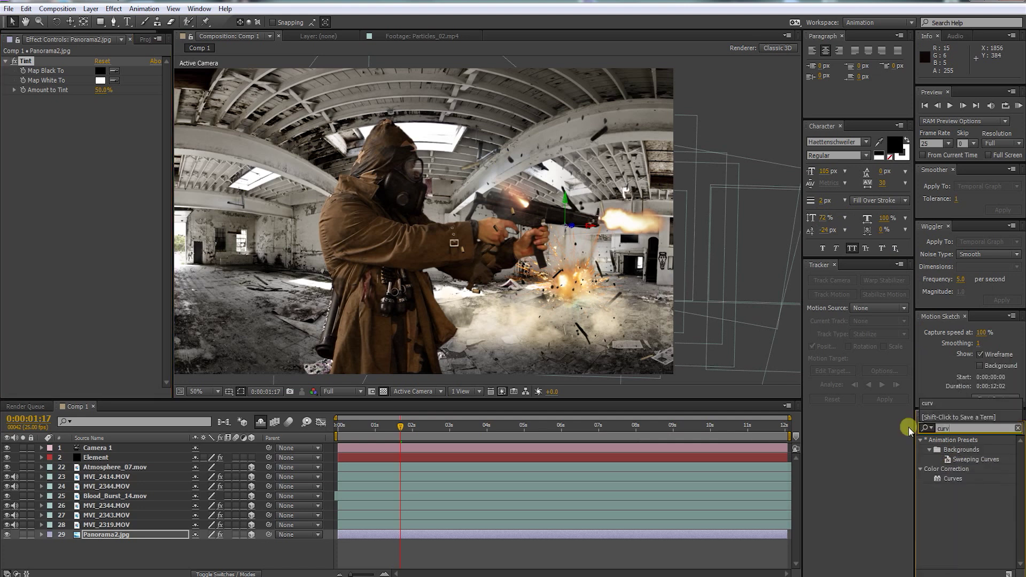
pyautogui.moveTo(952, 478); pyautogui.dragTo(611, 534)
pyautogui.moveTo(58, 196); pyautogui.dragTo(85, 168)
# Apply Camera Lens Blur to Panorama2.jpg with a Blur Radius of 4.0 and Repeat Edge Pixels enabled
pyautogui.click(934, 427)
pyautogui.click(934, 427)
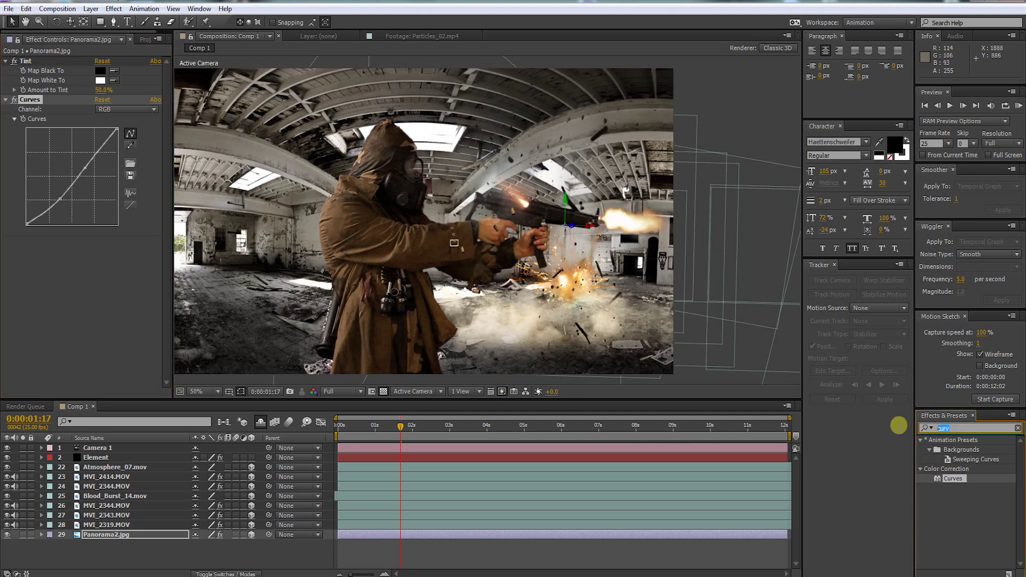
pyautogui.write('lens')
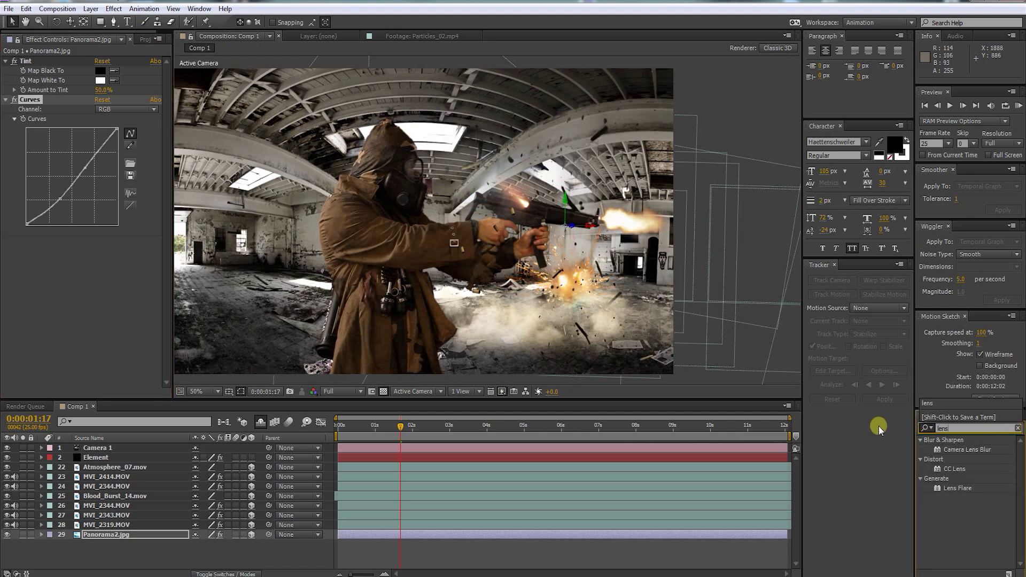
pyautogui.moveTo(960, 444); pyautogui.dragTo(102, 531)
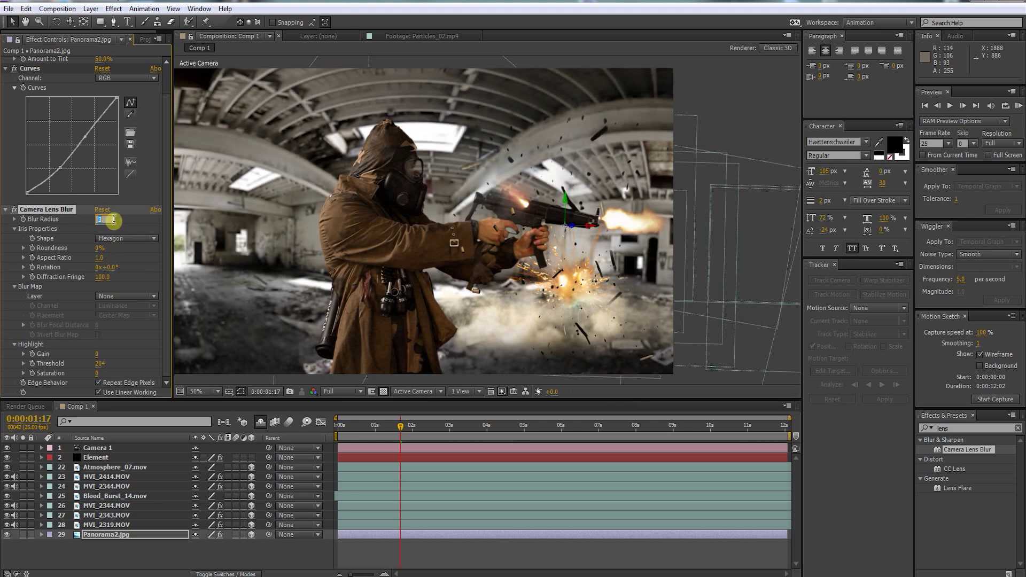
pyautogui.press('Return')
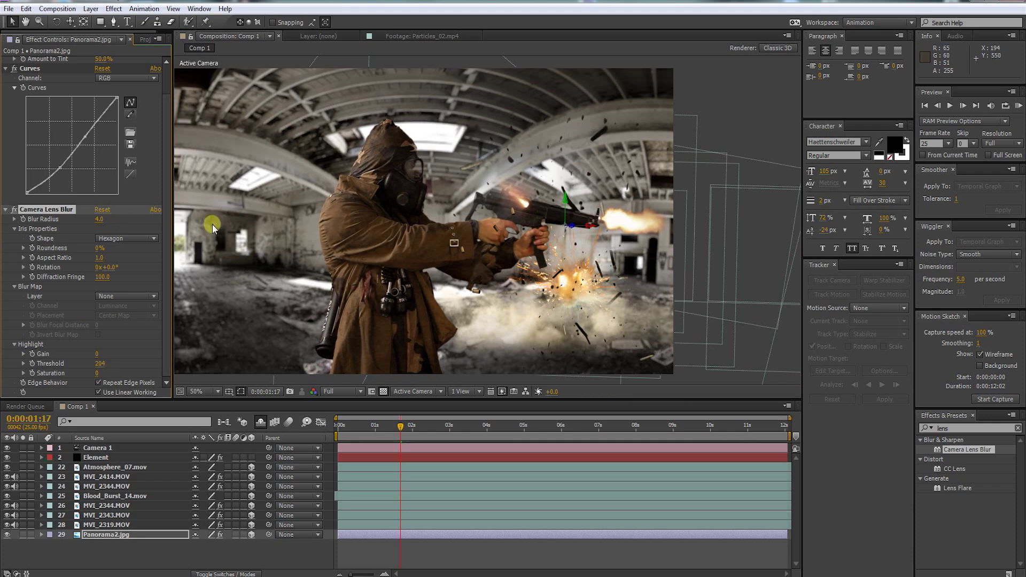
# Apply the Tint effect to the gas-mask gunman's MVI_2319.MOV layer and set its Amount to Tint to 50%
pyautogui.click(116, 525)
pyautogui.click(926, 430)
pyautogui.write('tint')
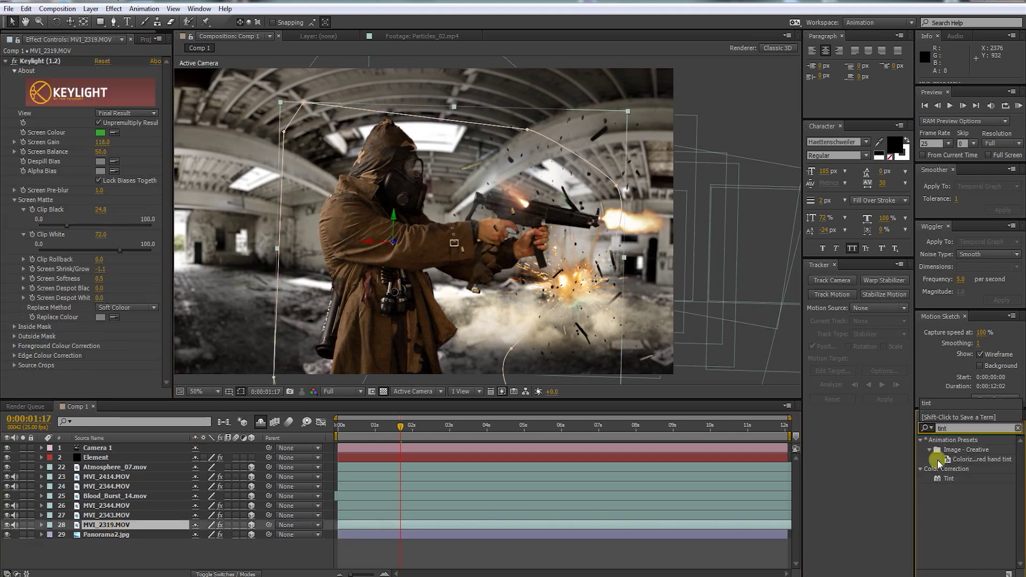
pyautogui.moveTo(948, 479); pyautogui.dragTo(447, 526)
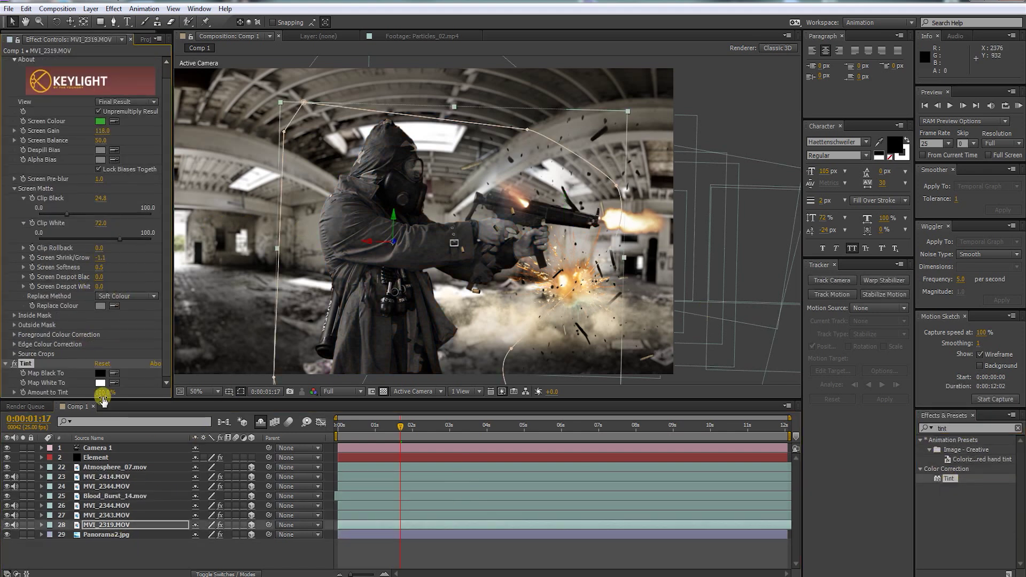
# Apply Curves to MVI_2319.MOV, darken its shadows with a slight S-curve, and select its Tint and Curves effects at 0:00:02:01
pyautogui.click(945, 427)
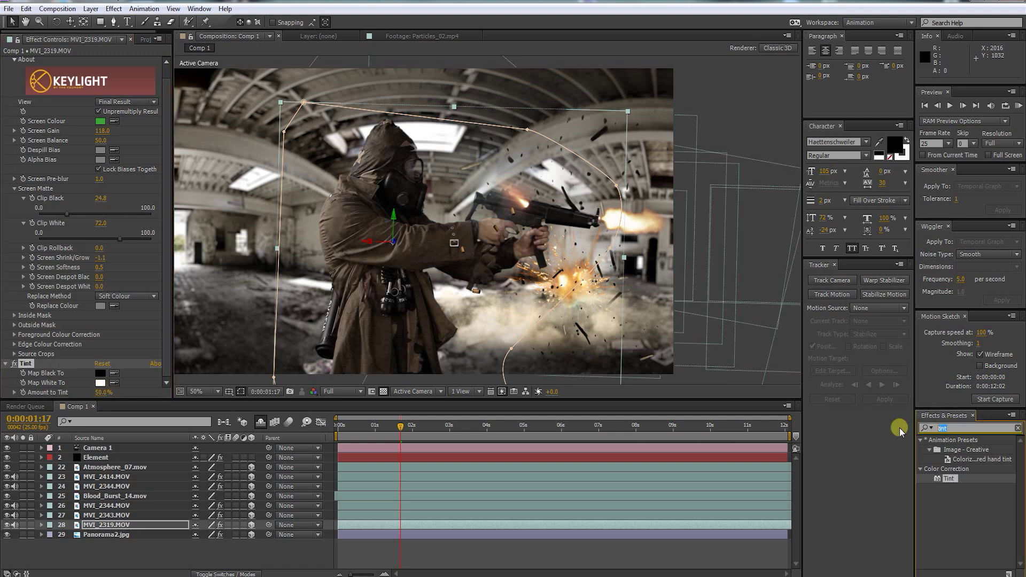
pyautogui.write('curv')
pyautogui.moveTo(972, 482); pyautogui.dragTo(406, 524)
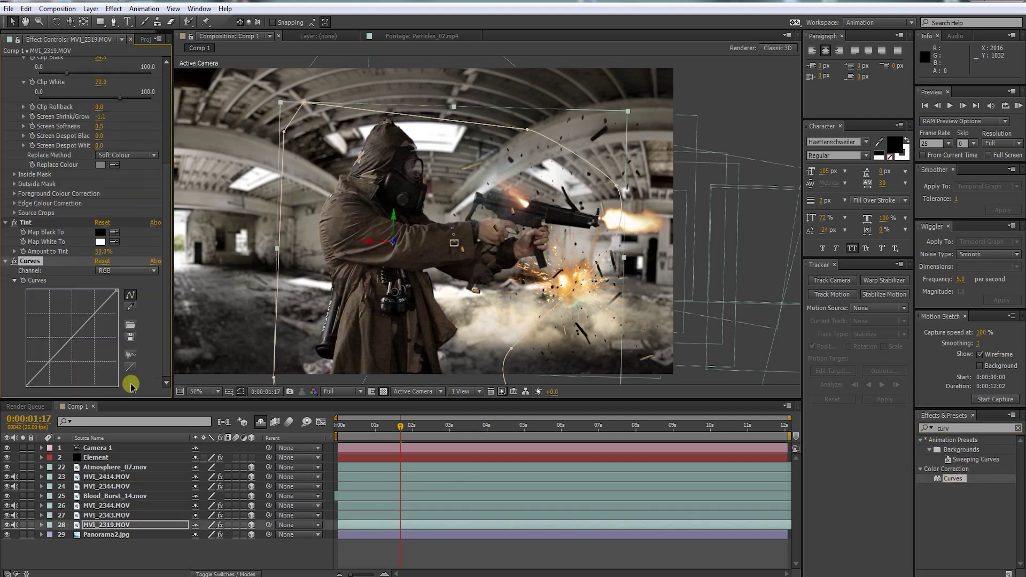
pyautogui.moveTo(50, 365); pyautogui.dragTo(52, 364)
pyautogui.moveTo(86, 330); pyautogui.dragTo(84, 326)
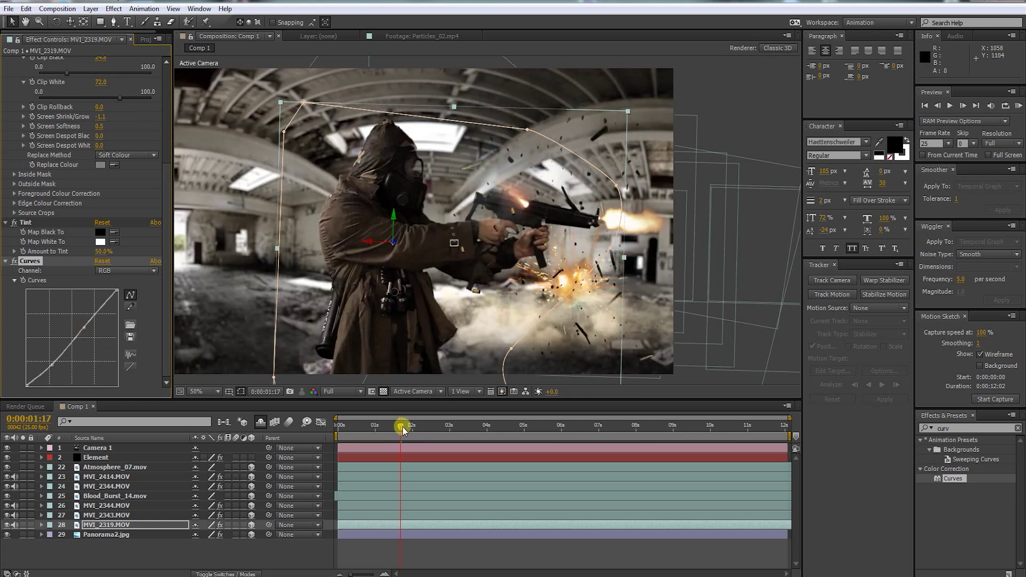
pyautogui.moveTo(401, 426); pyautogui.dragTo(413, 425)
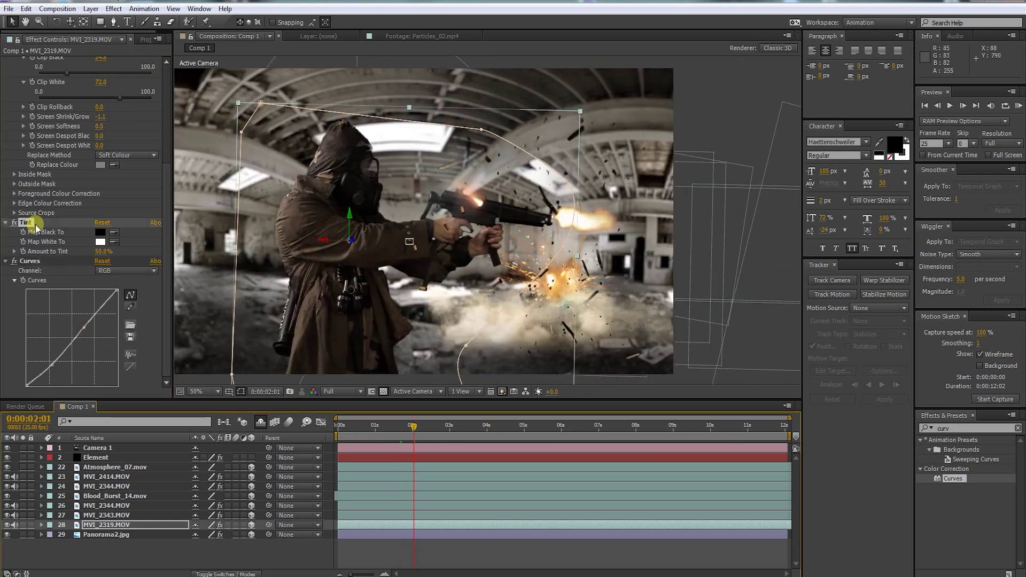
pyautogui.click(36, 261)
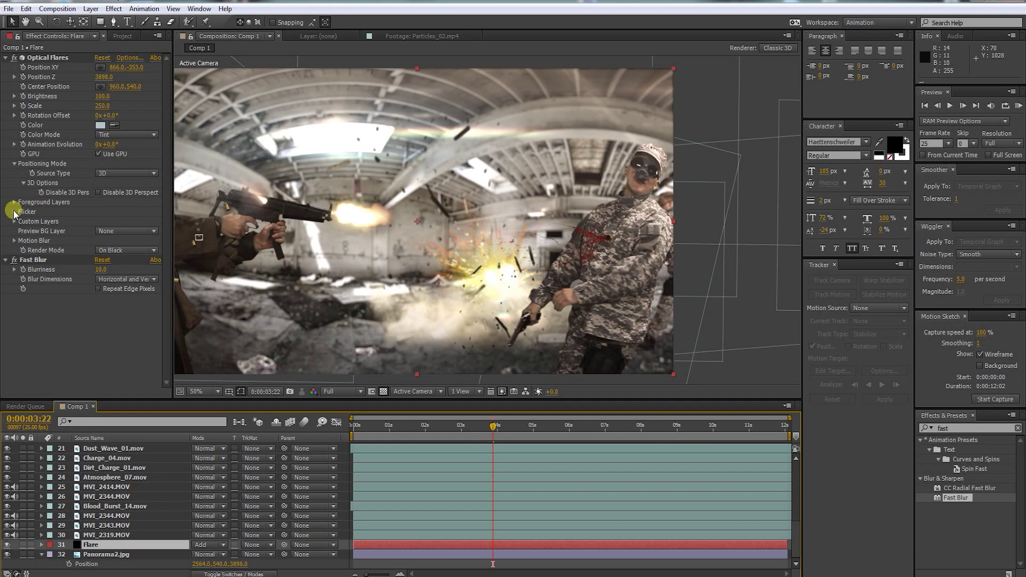
# Set the Optical Flares flicker on the Flare layer above Panorama2.jpg to Speed 44 and Amount 31
pyautogui.click(15, 211)
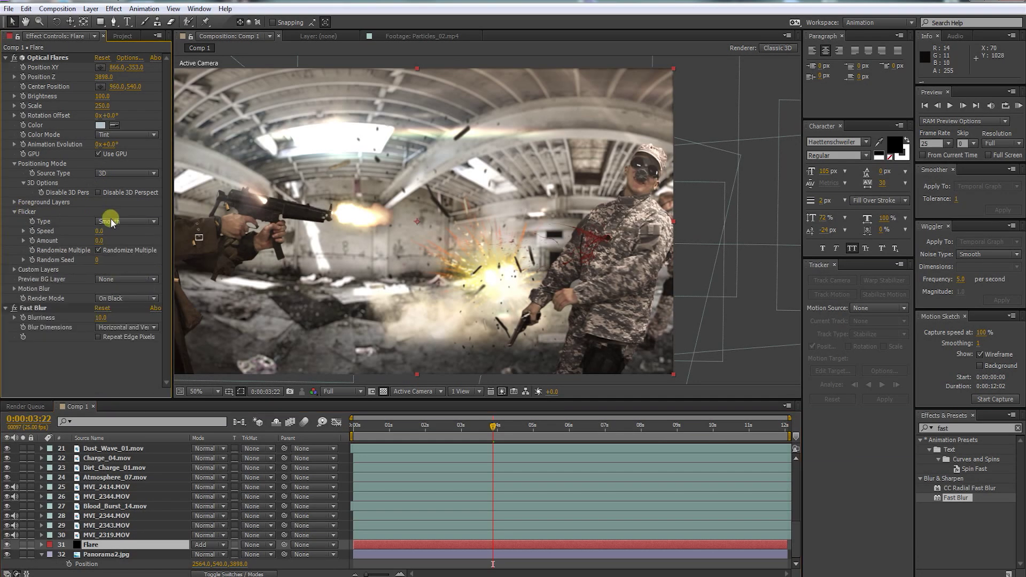
pyautogui.moveTo(105, 230)
pyautogui.mouseDown()
pyautogui.moveTo(114, 226)
pyautogui.moveTo(117, 238)
pyautogui.moveTo(101, 237)
pyautogui.moveTo(111, 244)
pyautogui.mouseUp()
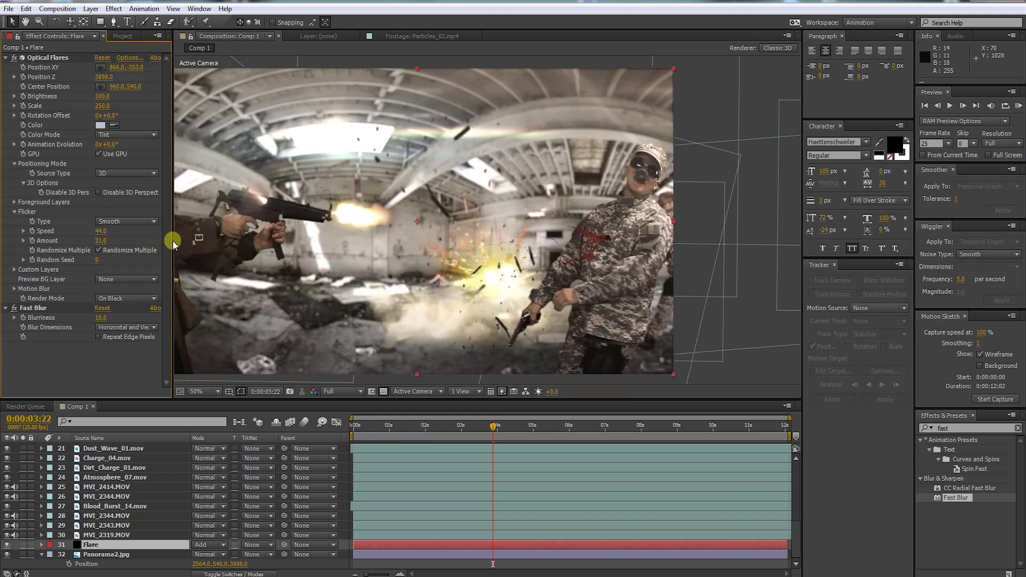
# Pre-compose all layers of Comp 1 into Pre-comp 1, moving all attributes into the new composition
pyautogui.hotkey('ctrl', 'a')
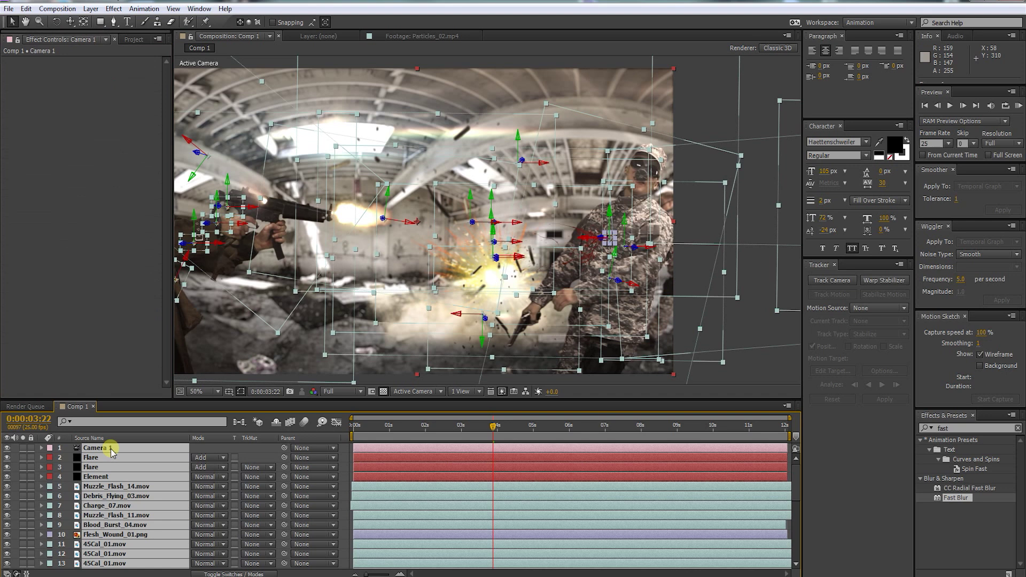
pyautogui.click(90, 8)
pyautogui.click(119, 435)
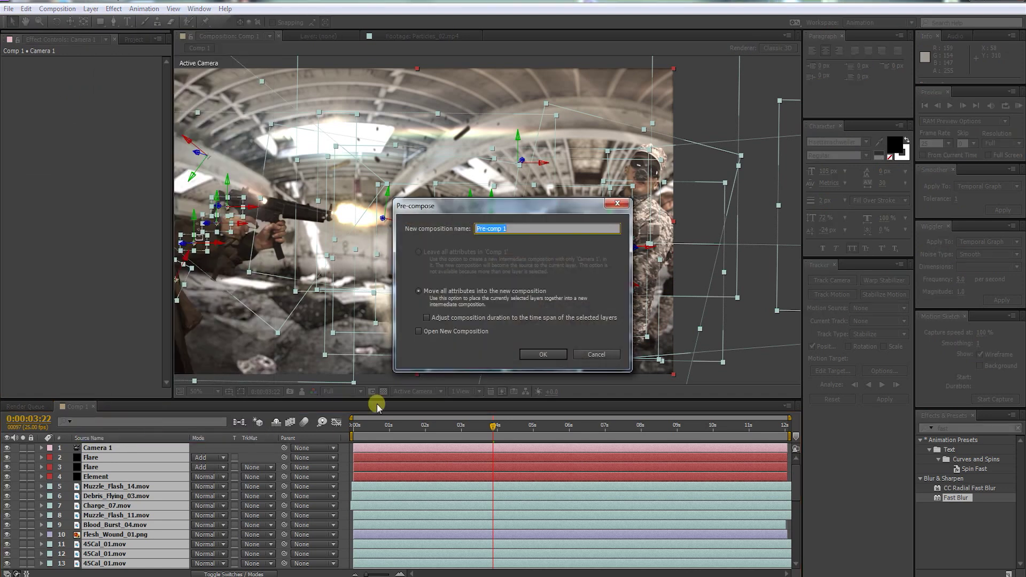
pyautogui.click(542, 354)
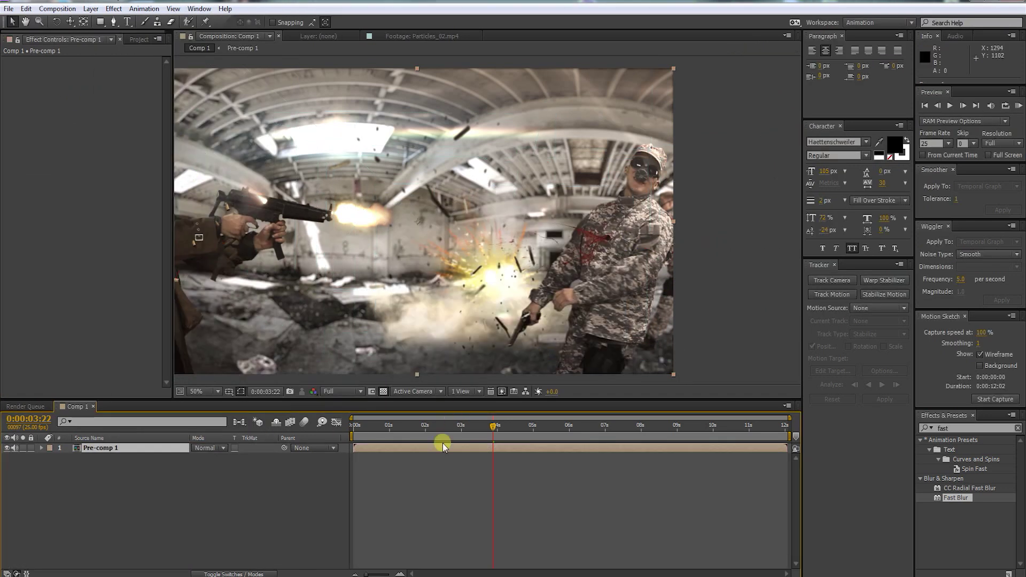
# Move the current time to 0:00:02:19 and add an adjustment layer above Pre-comp 1
pyautogui.moveTo(442, 427); pyautogui.dragTo(453, 426)
pyautogui.click(92, 9)
pyautogui.moveTo(106, 19)
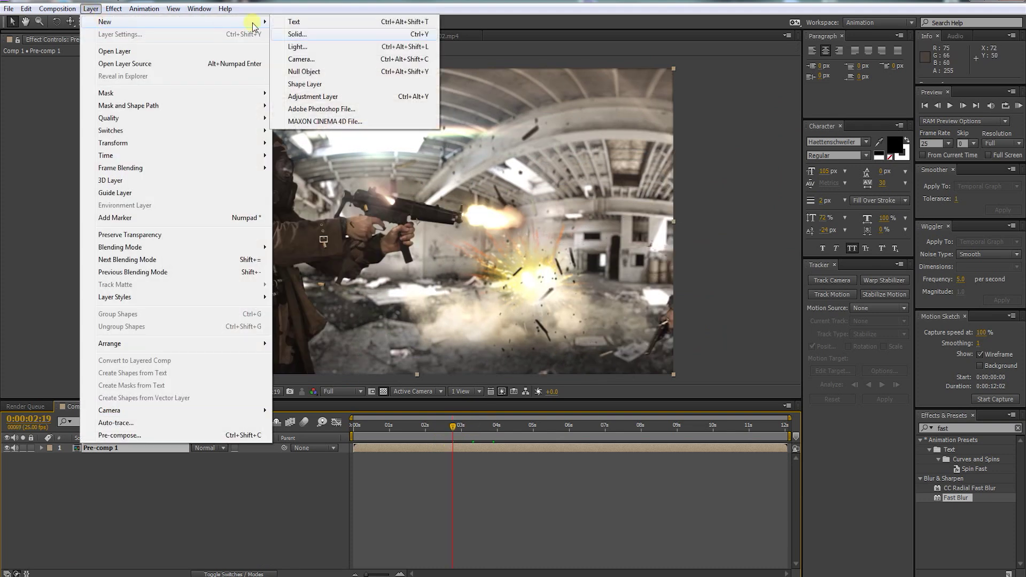
pyautogui.click(342, 94)
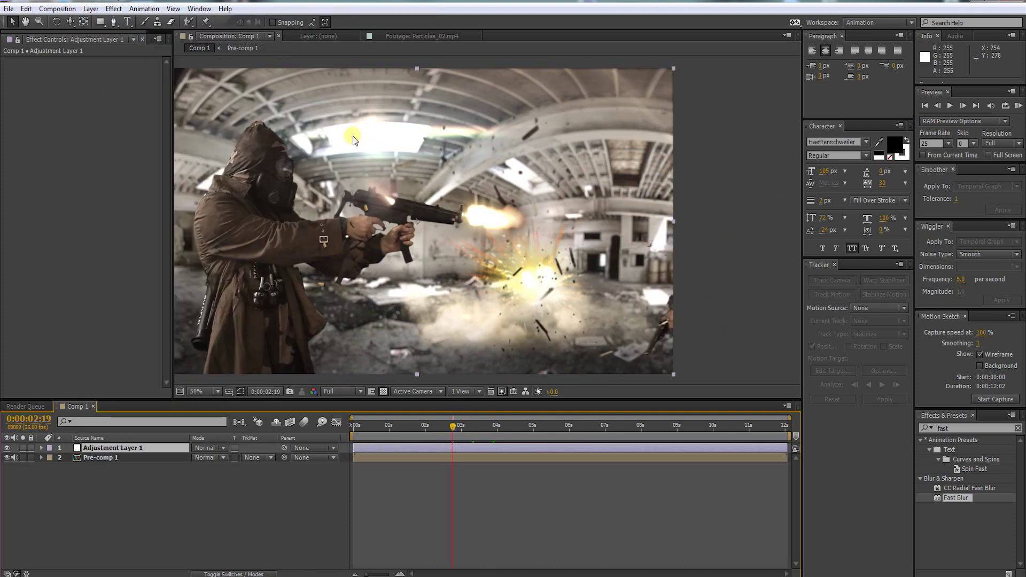
# Apply Magic Bullet Looks to Adjustment Layer 1 and choose the Epic preset from the Cinematic looks
pyautogui.click(115, 9)
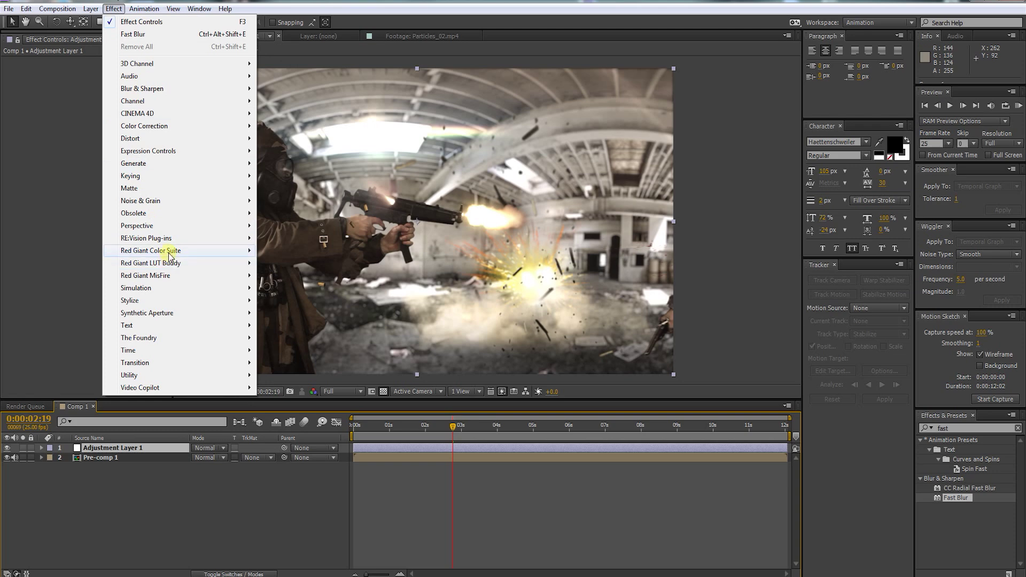
pyautogui.moveTo(169, 256)
pyautogui.click(295, 251)
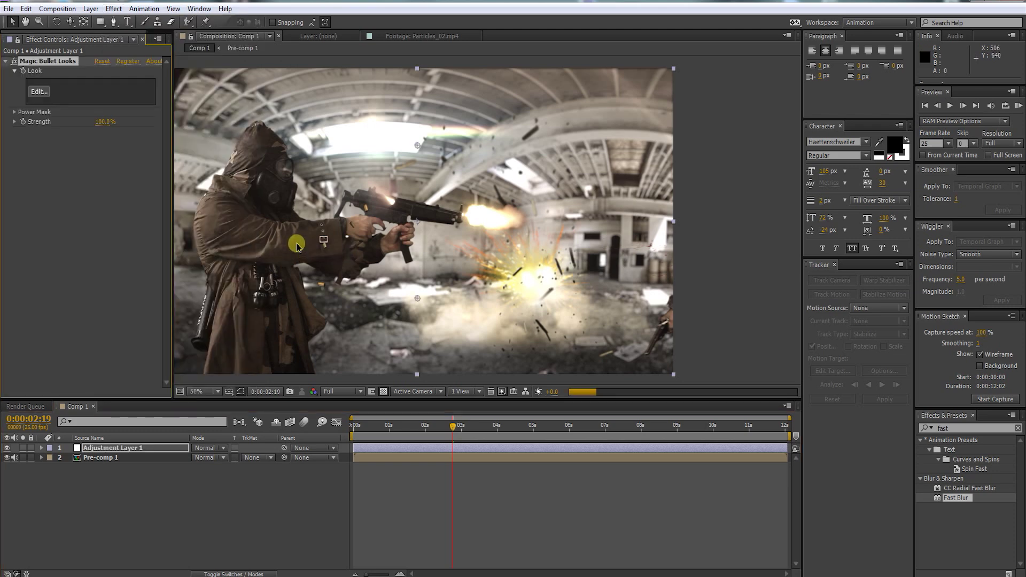
pyautogui.click(39, 92)
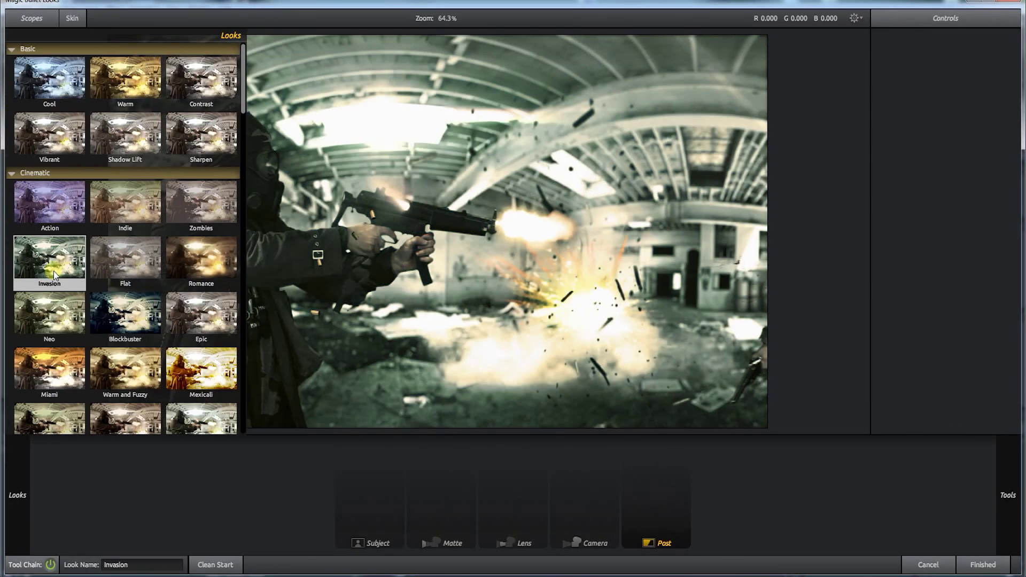
pyautogui.click(173, 340)
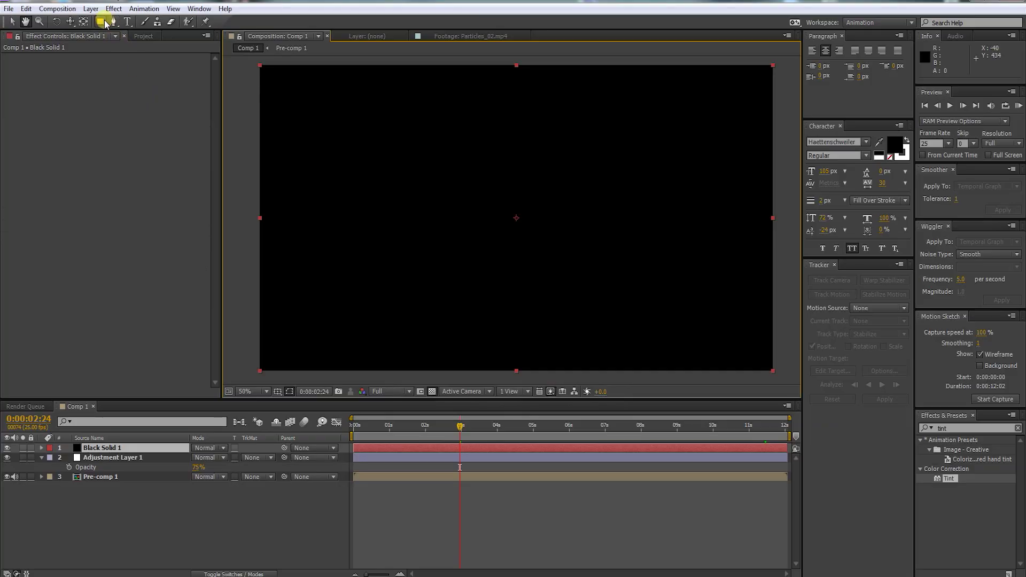
# Mask Black Solid 1 with a full-width rectangle over the middle of the frame and set the mask to Subtract for letterbox bars
pyautogui.doubleClick(100, 21)
pyautogui.press('v')
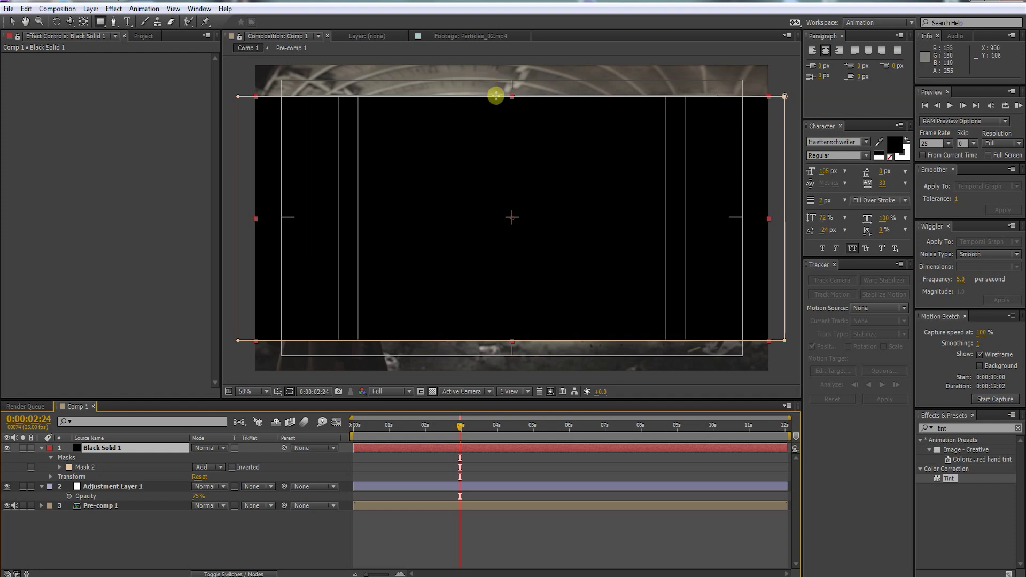
pyautogui.click(211, 467)
pyautogui.click(220, 505)
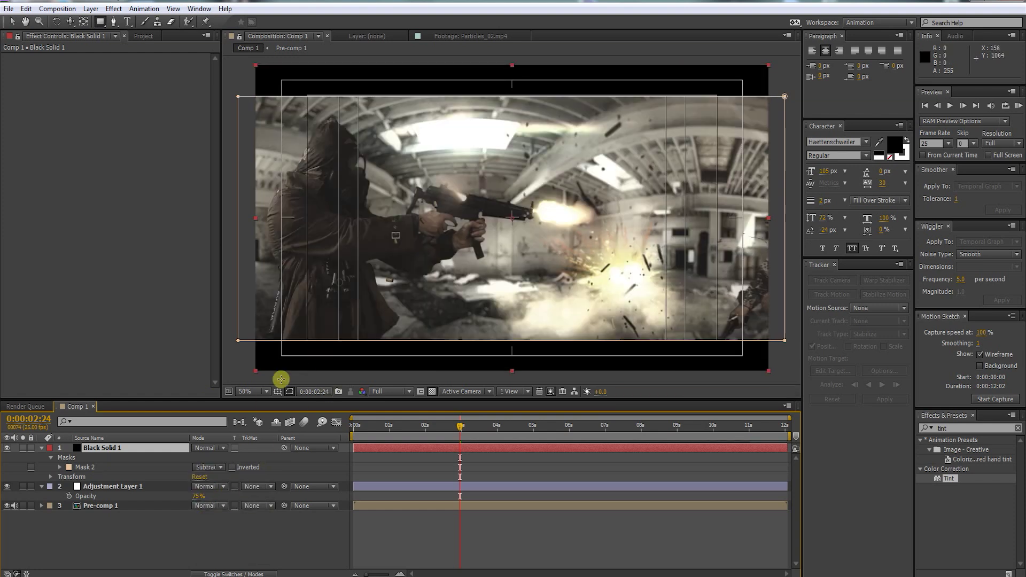
# Turn off the Title/Action Safe guides and deselect the Black Solid 1 layer
pyautogui.click(277, 392)
pyautogui.click(300, 402)
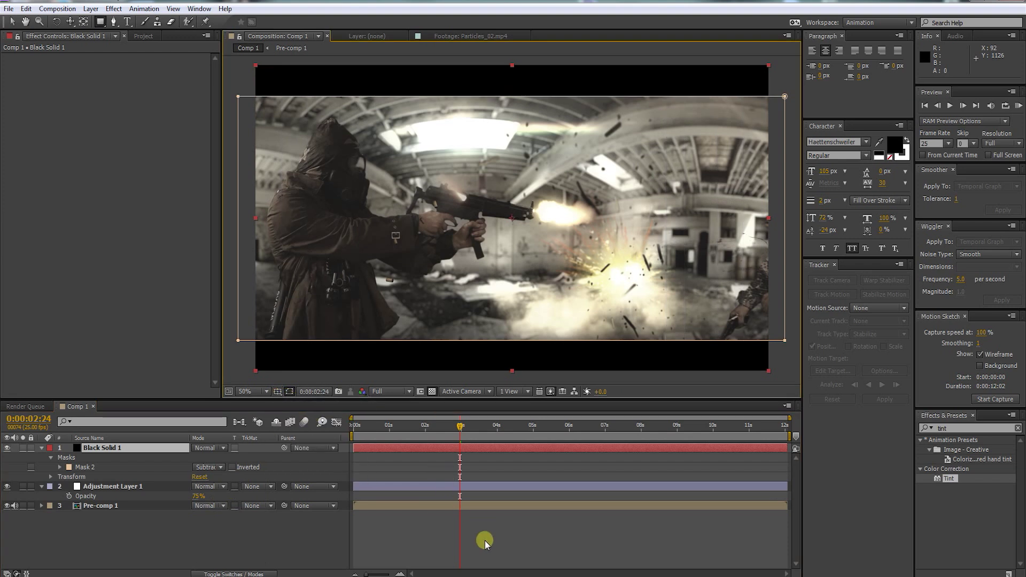
pyautogui.click(497, 559)
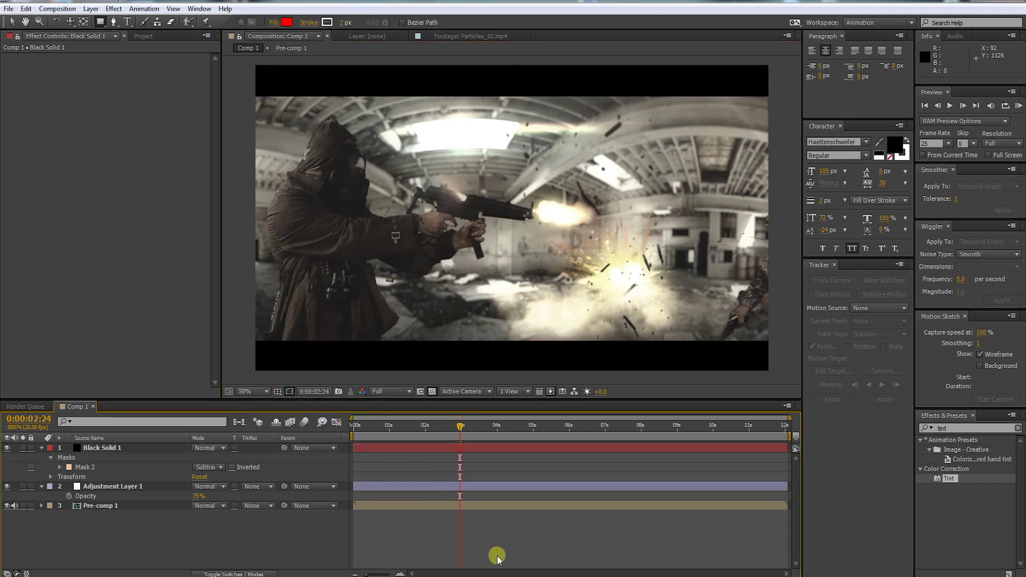